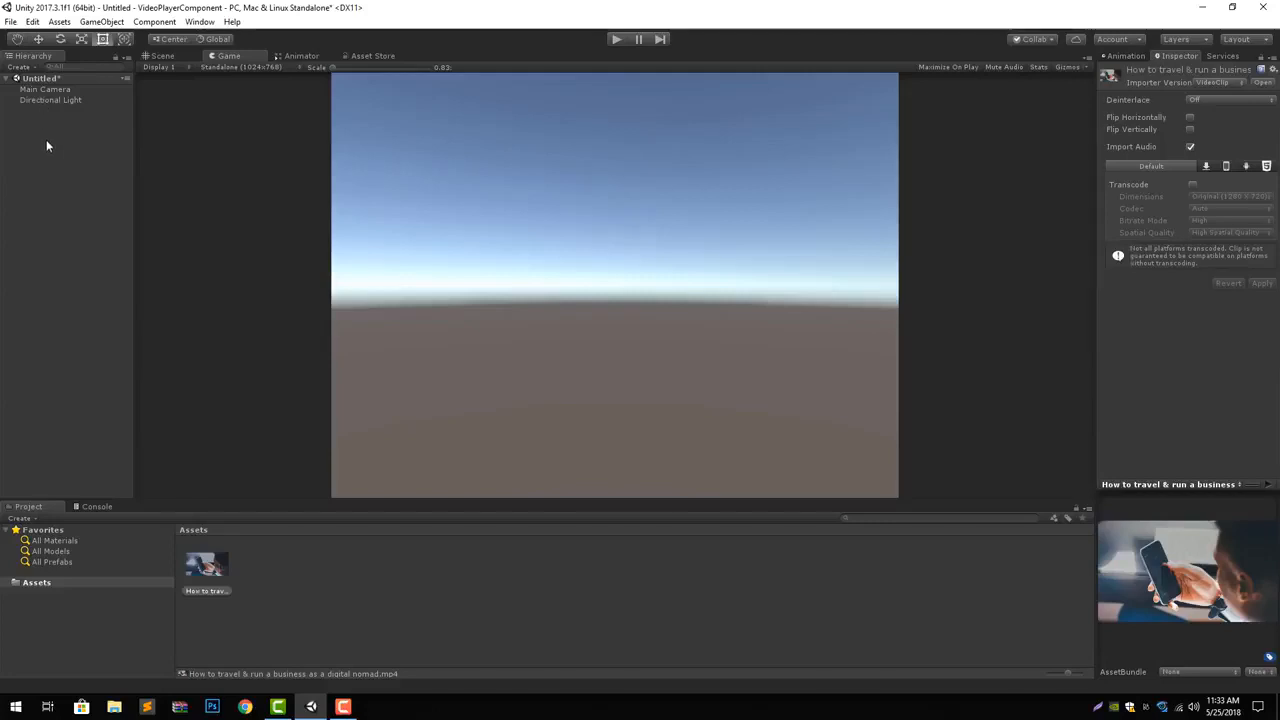
Add a Video Player object to the scene.
{"action": "left_click", "coordinate": [46, 139]}
{"action": "right_click", "coordinate": [46, 139]}
{"action": "mouse_move", "coordinate": [97, 343]}
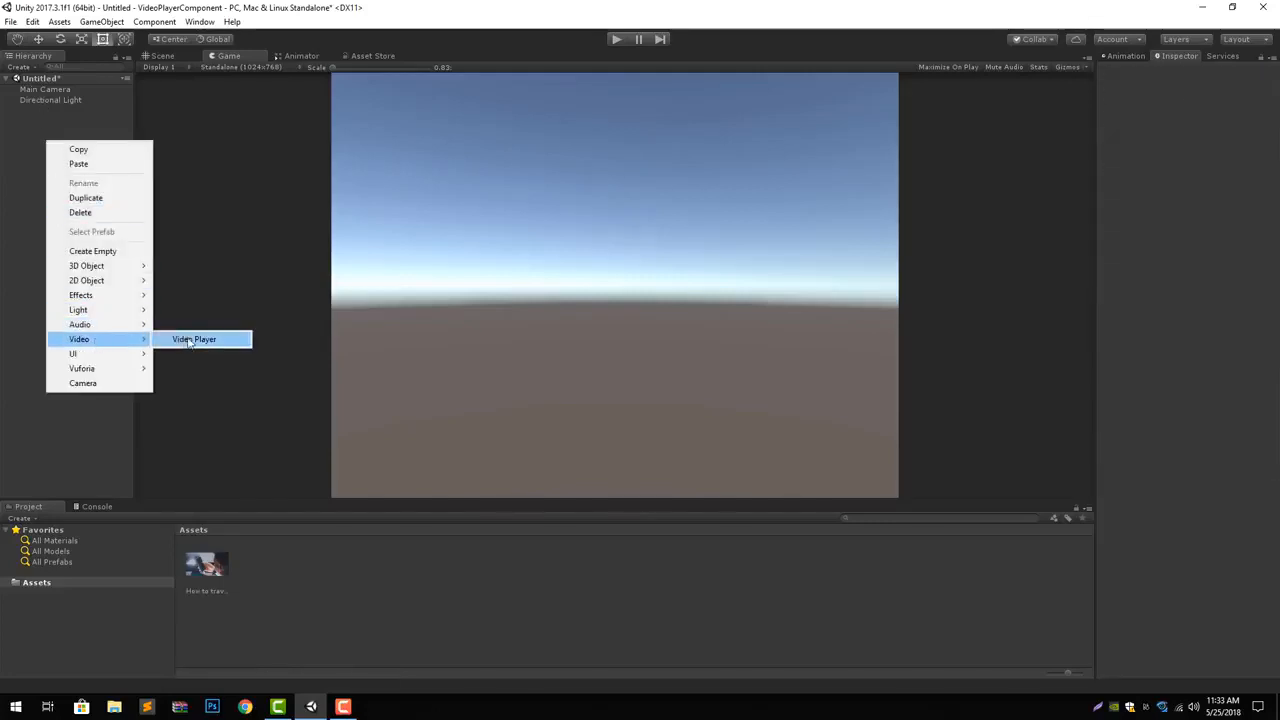
{"action": "left_click", "coordinate": [198, 339]}
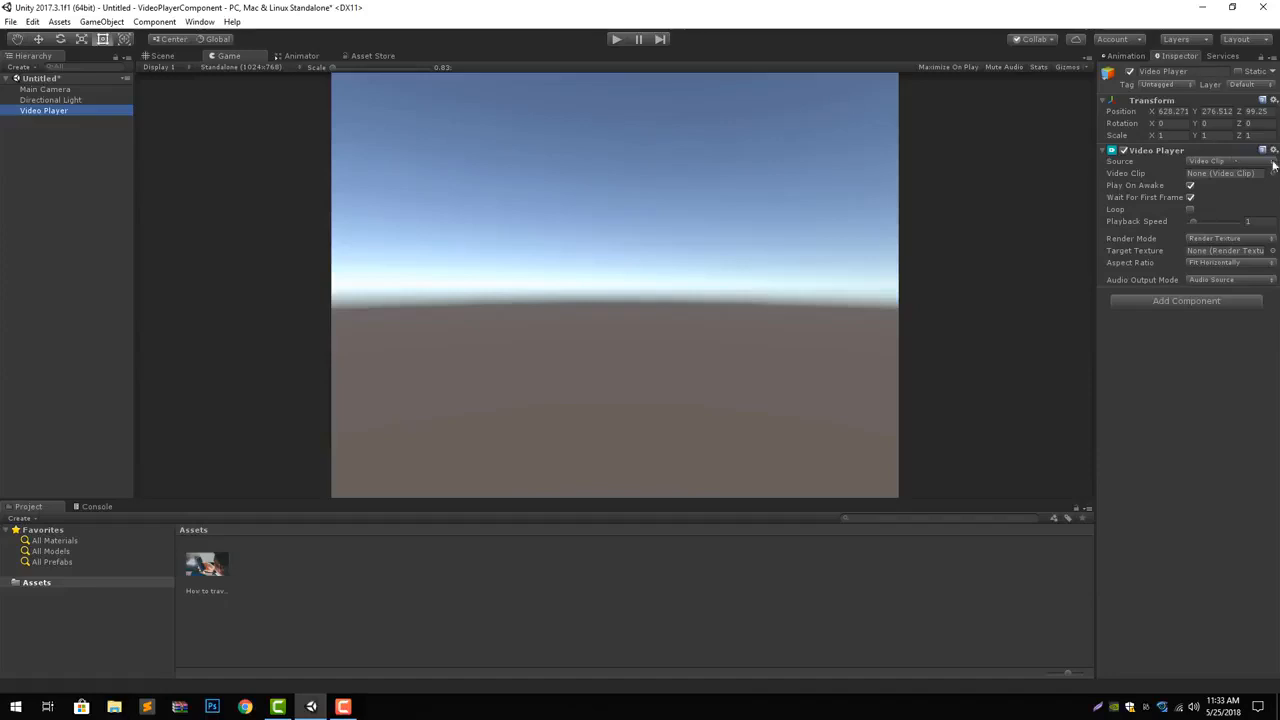
Keep the Video Player's source as Video Clip and assign the "How to travel & run a business as a digital nomad" clip.
{"action": "left_click_drag", "start_coordinate": [1097, 135], "coordinate": [1006, 134]}
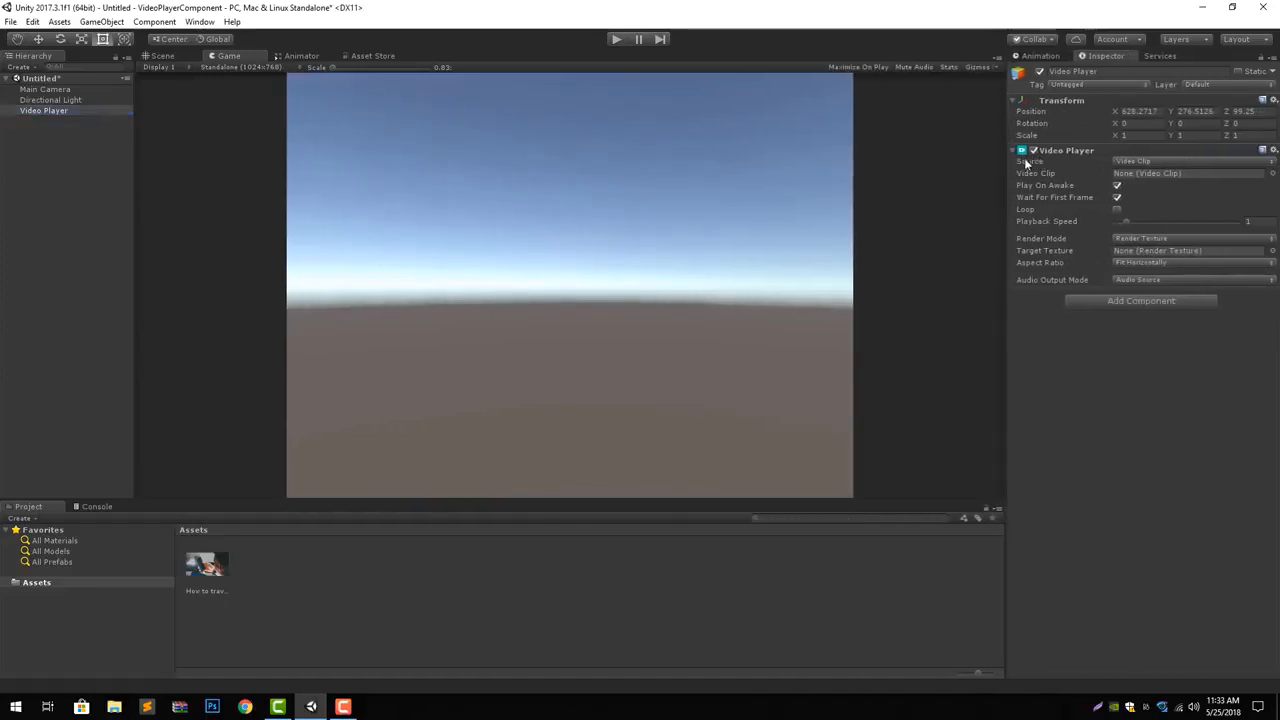
{"action": "left_click", "coordinate": [1180, 162]}
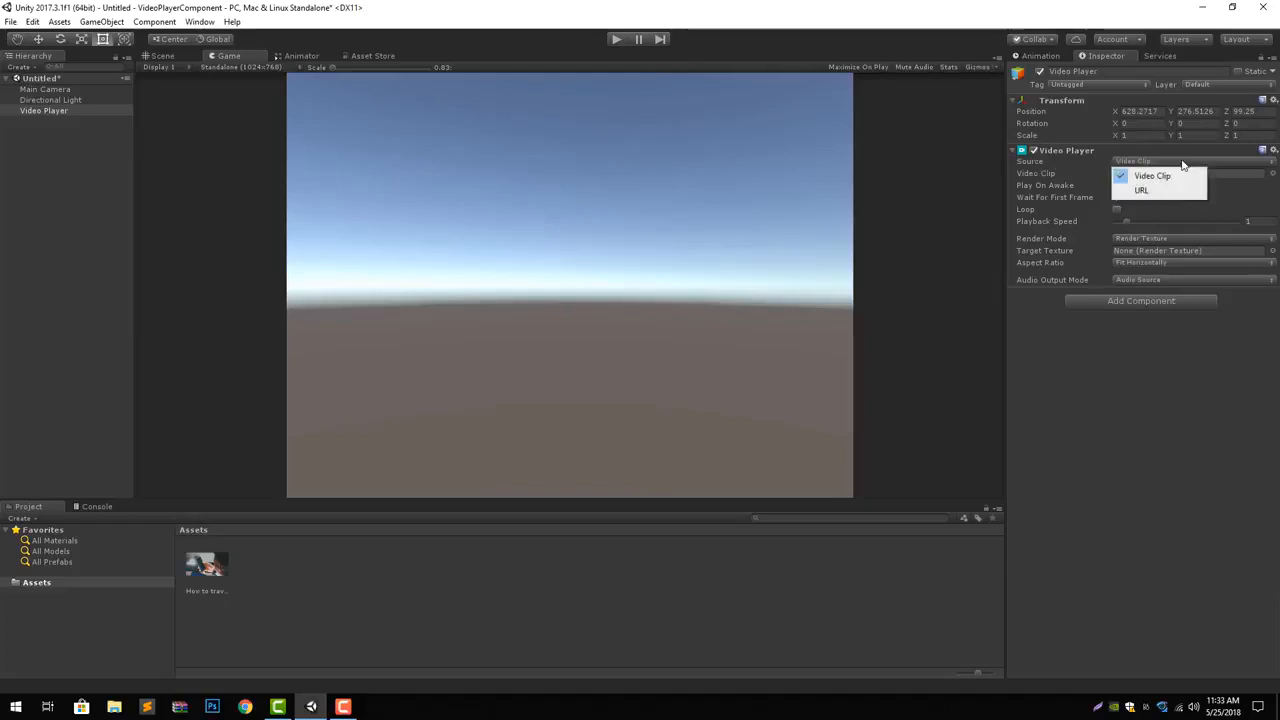
{"action": "left_click", "coordinate": [1150, 176]}
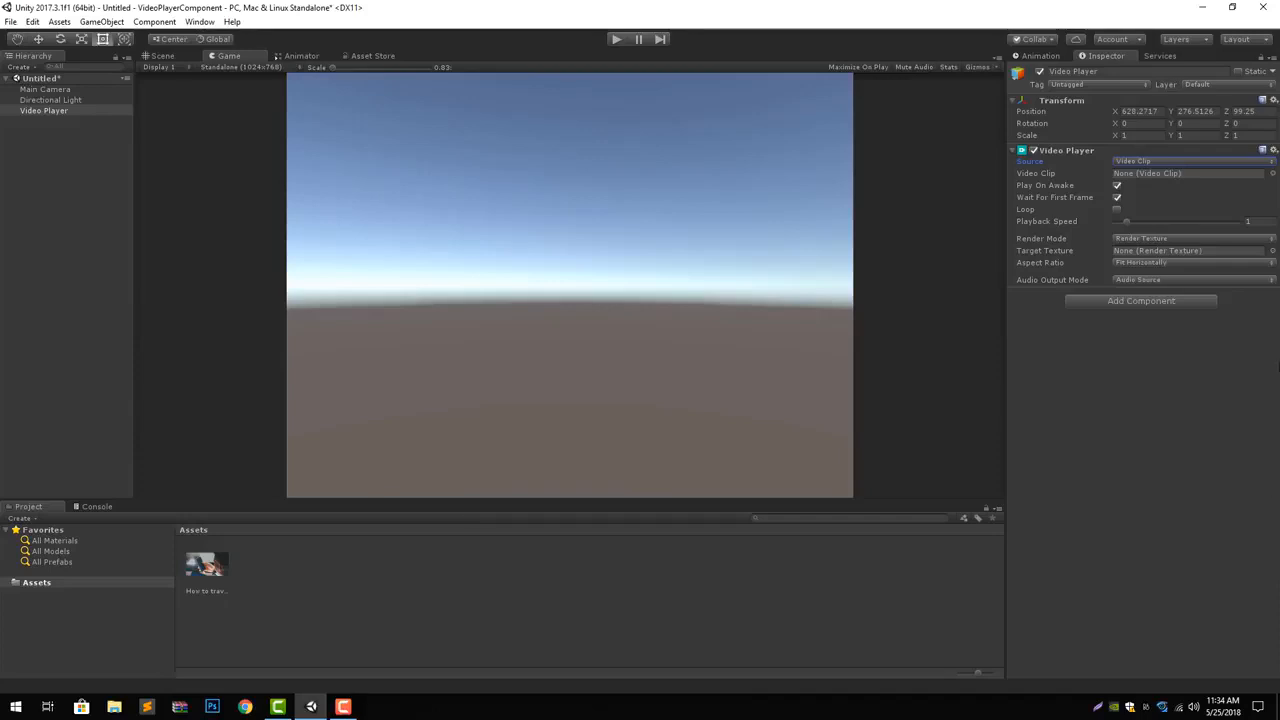
{"action": "left_click", "coordinate": [1272, 173]}
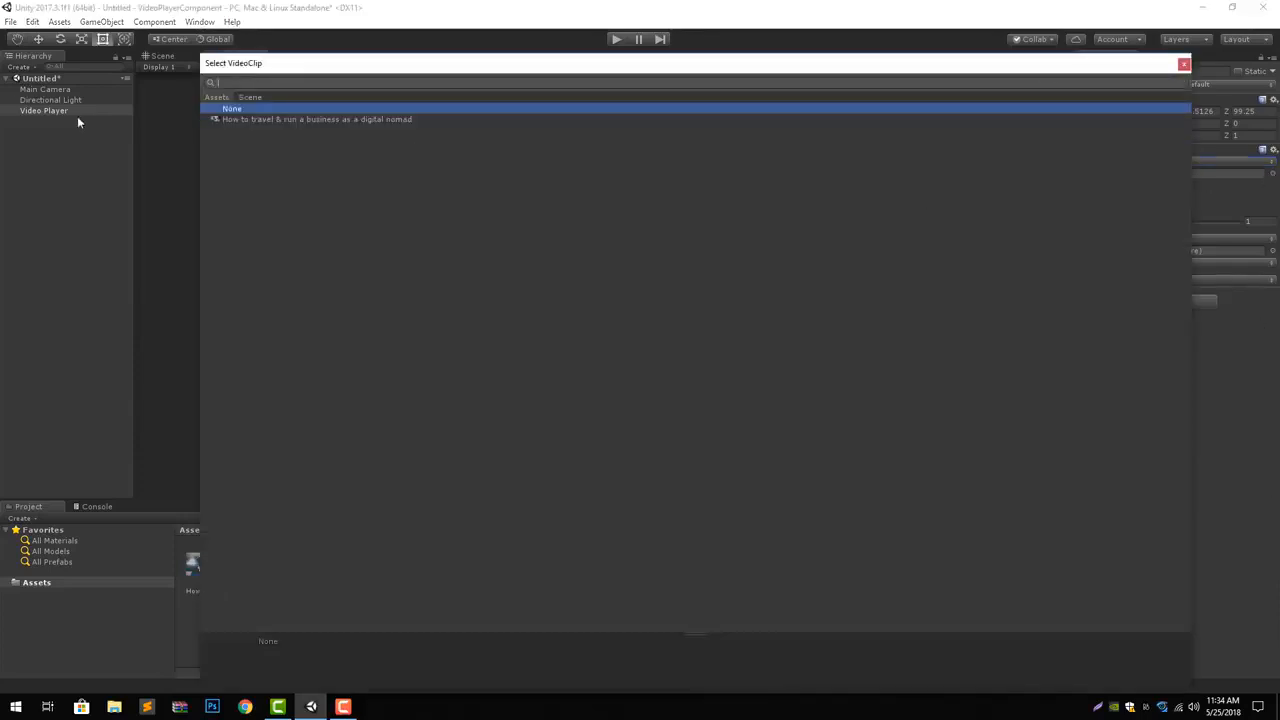
{"action": "double_click", "coordinate": [248, 119]}
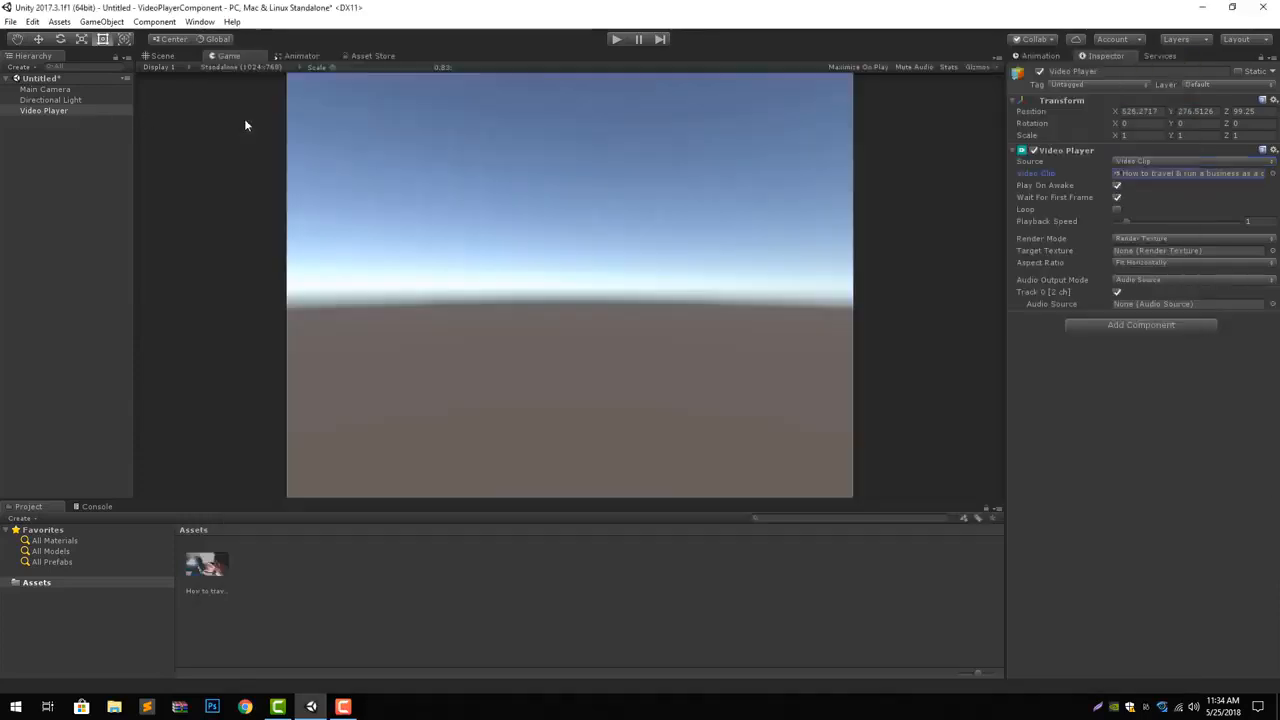
Switch the Video Player's source to URL and choose a local video file for it.
{"action": "left_click", "coordinate": [1144, 161]}
{"action": "left_click", "coordinate": [1142, 192]}
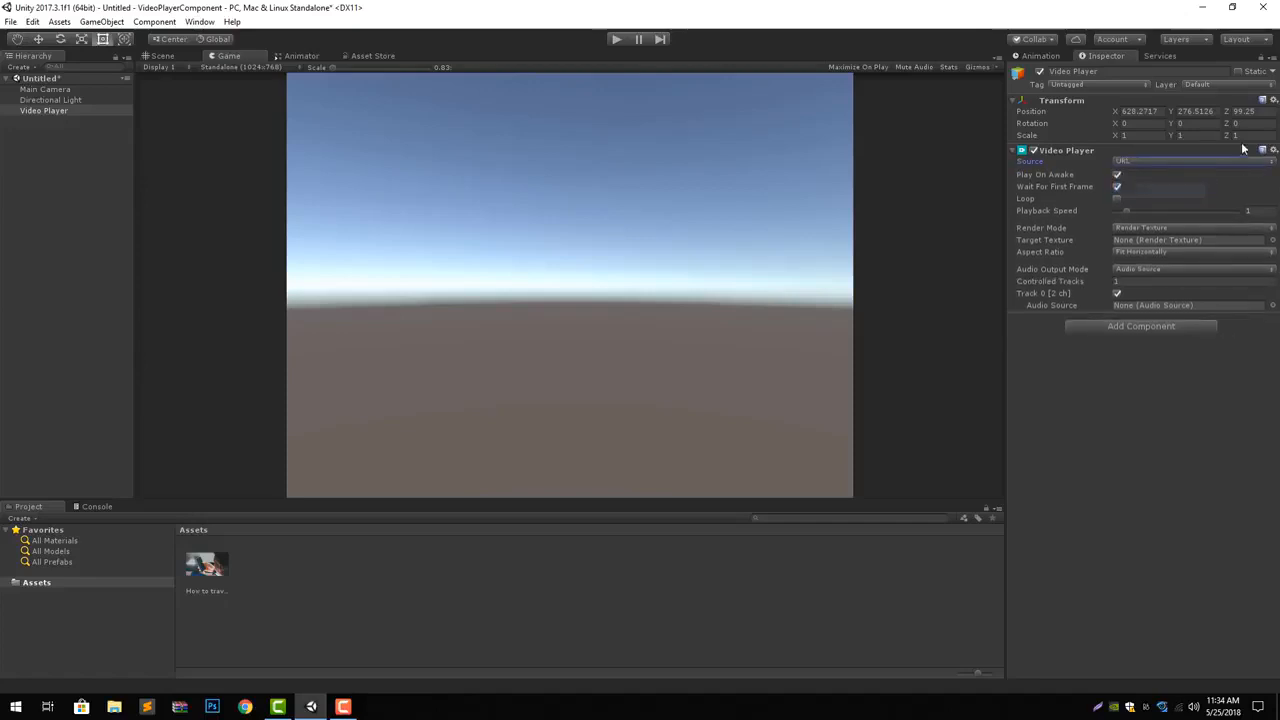
{"action": "left_click", "coordinate": [1149, 175]}
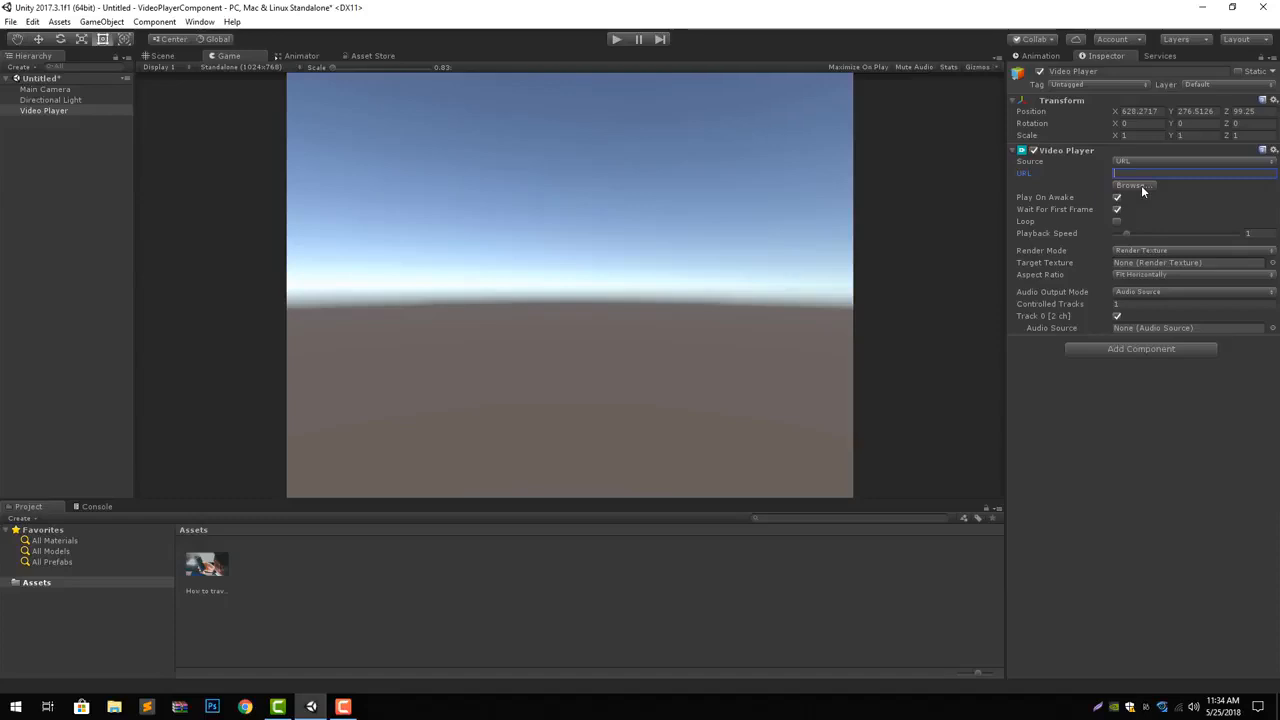
{"action": "left_click", "coordinate": [1141, 185]}
{"action": "left_click", "coordinate": [176, 128]}
{"action": "double_click", "coordinate": [176, 128]}
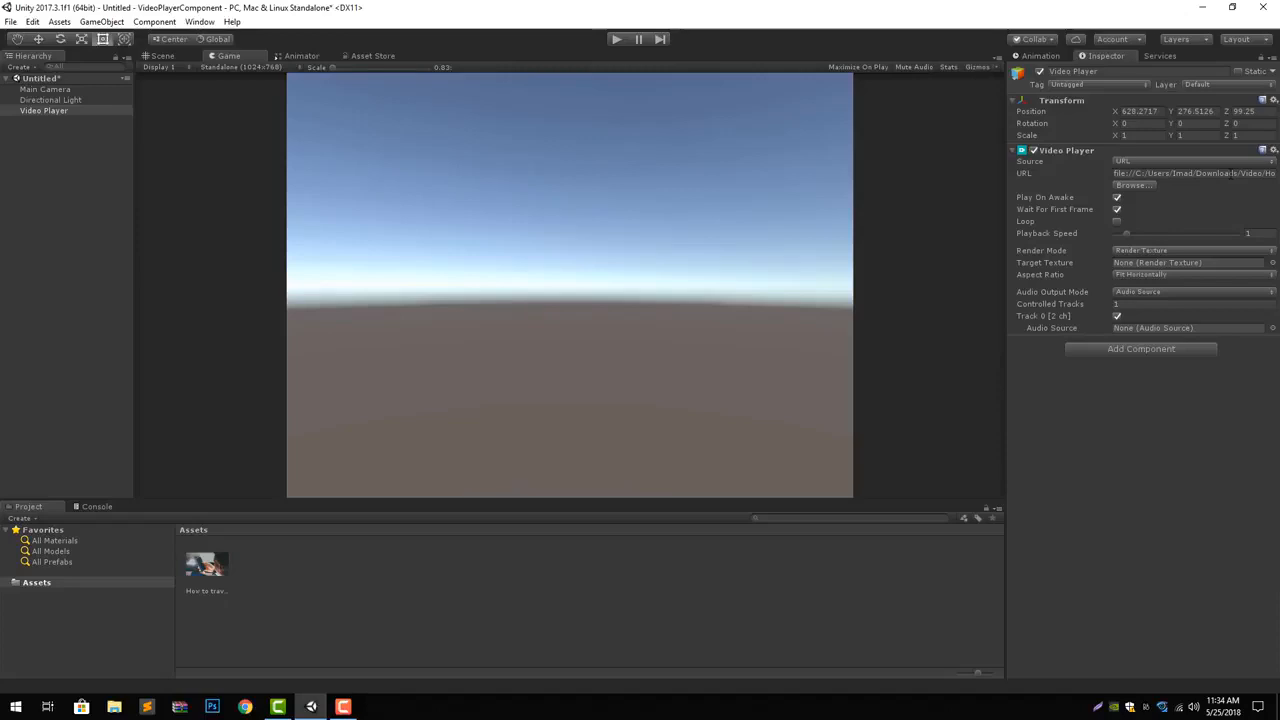
{"action": "left_click", "coordinate": [1230, 175]}
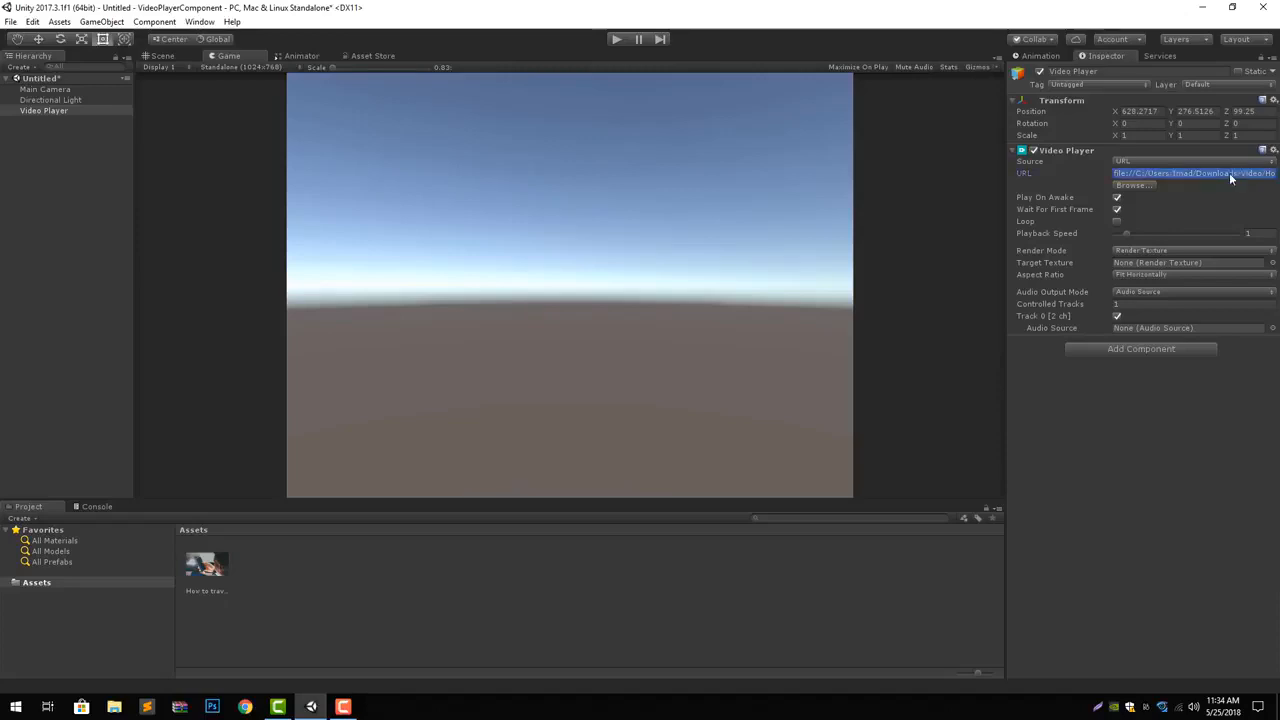
{"action": "type", "text": "http://"}
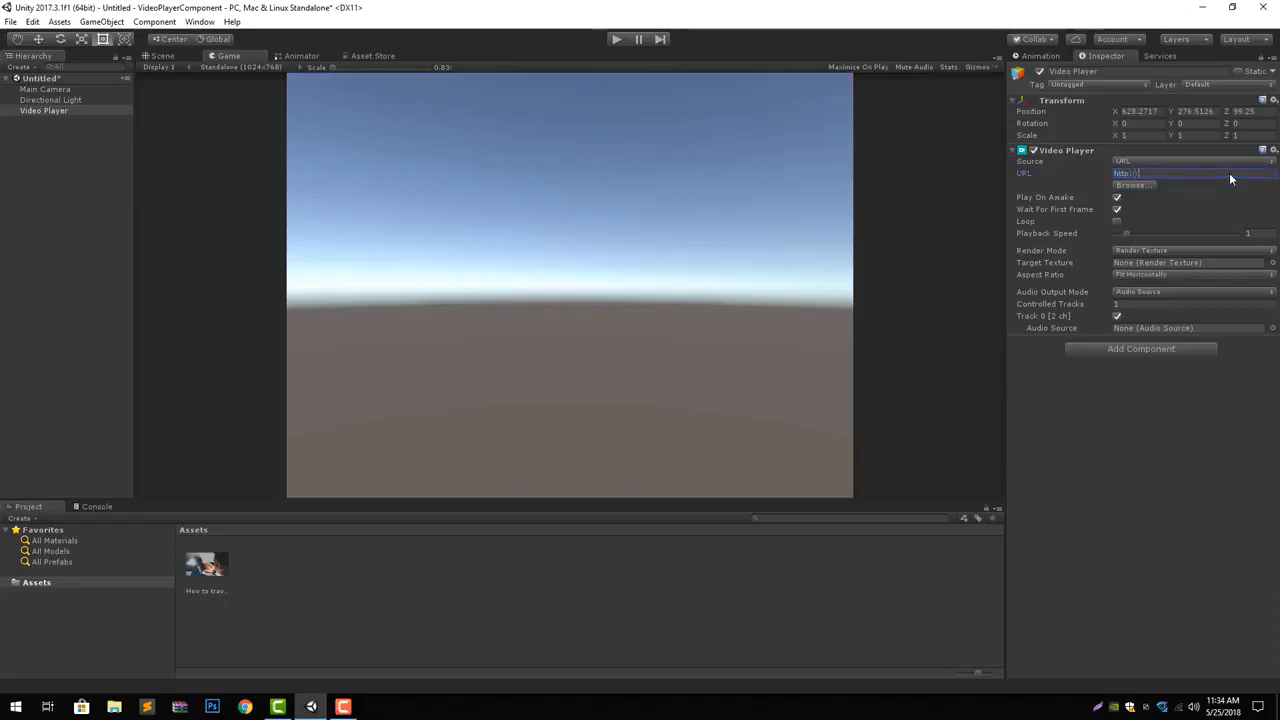
{"action": "type", "text": "video.com/video.mp4"}
{"action": "left_click", "coordinate": [1139, 161]}
{"action": "left_click", "coordinate": [1142, 172]}
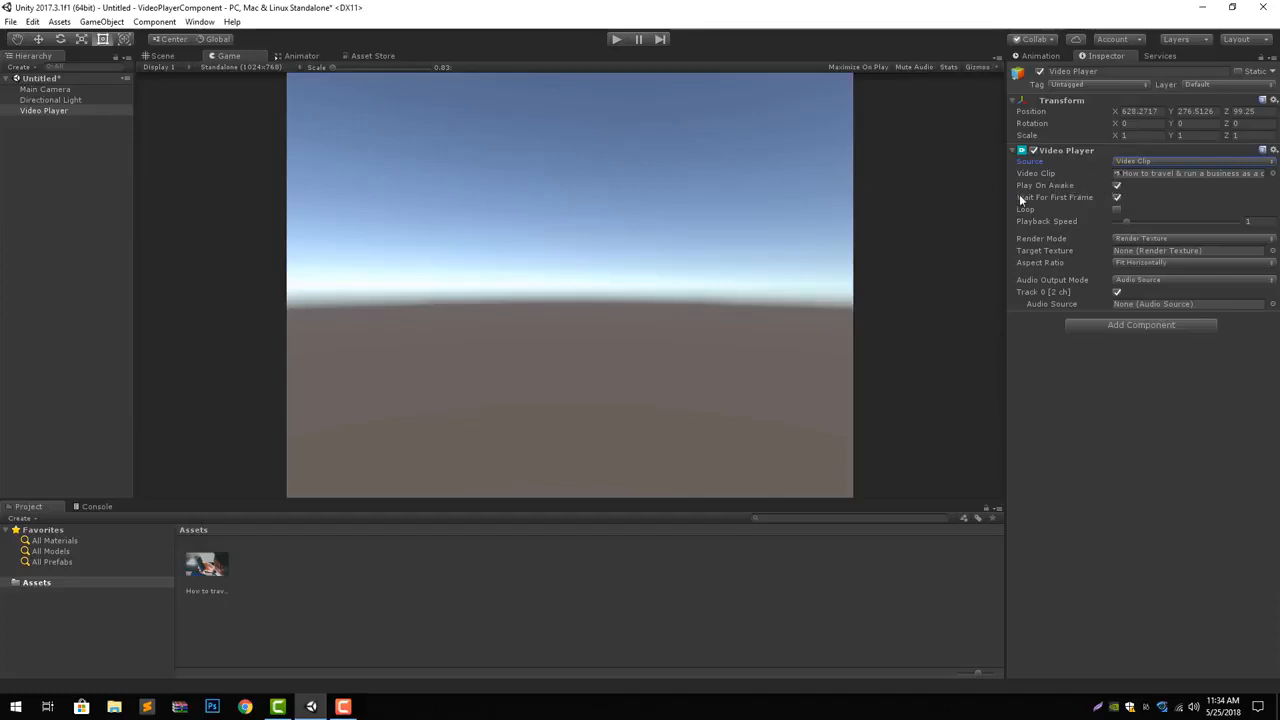
Enable Loop on the Video Player and set its render mode to Camera Far Plane.
{"action": "mouse_move", "coordinate": [1092, 199]}
{"action": "left_click", "coordinate": [1117, 210]}
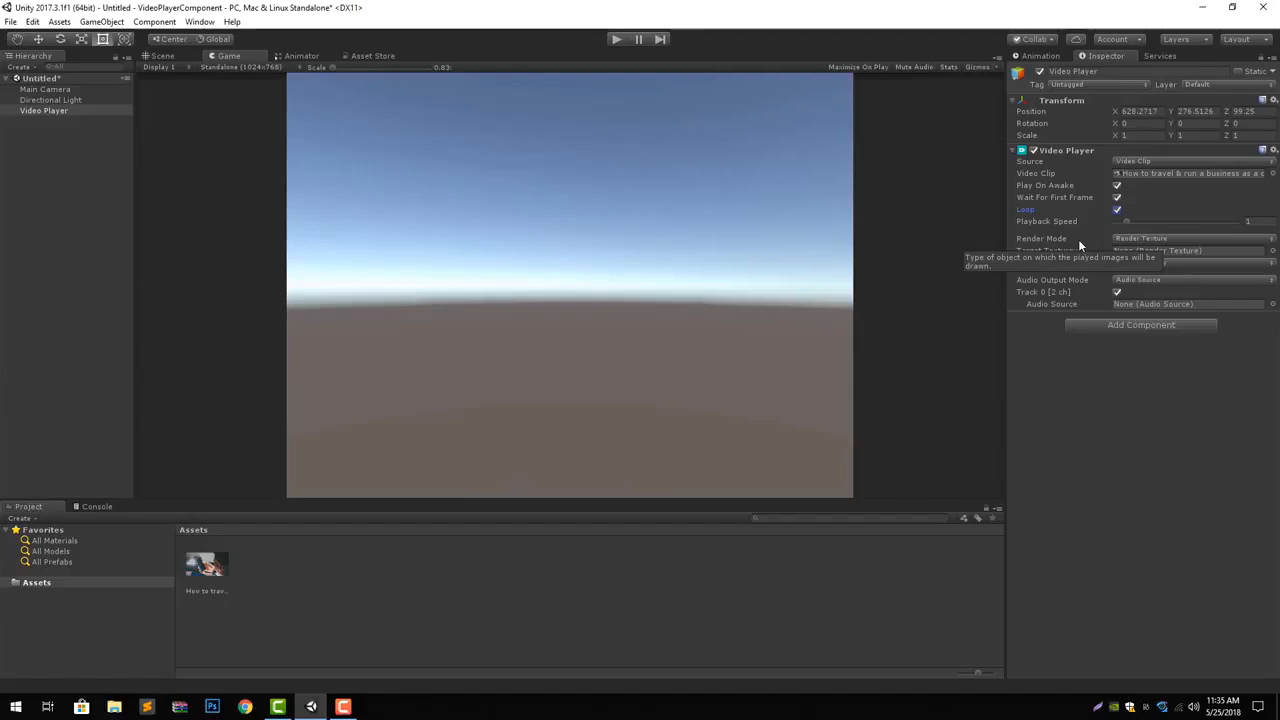
{"action": "left_click", "coordinate": [1158, 237]}
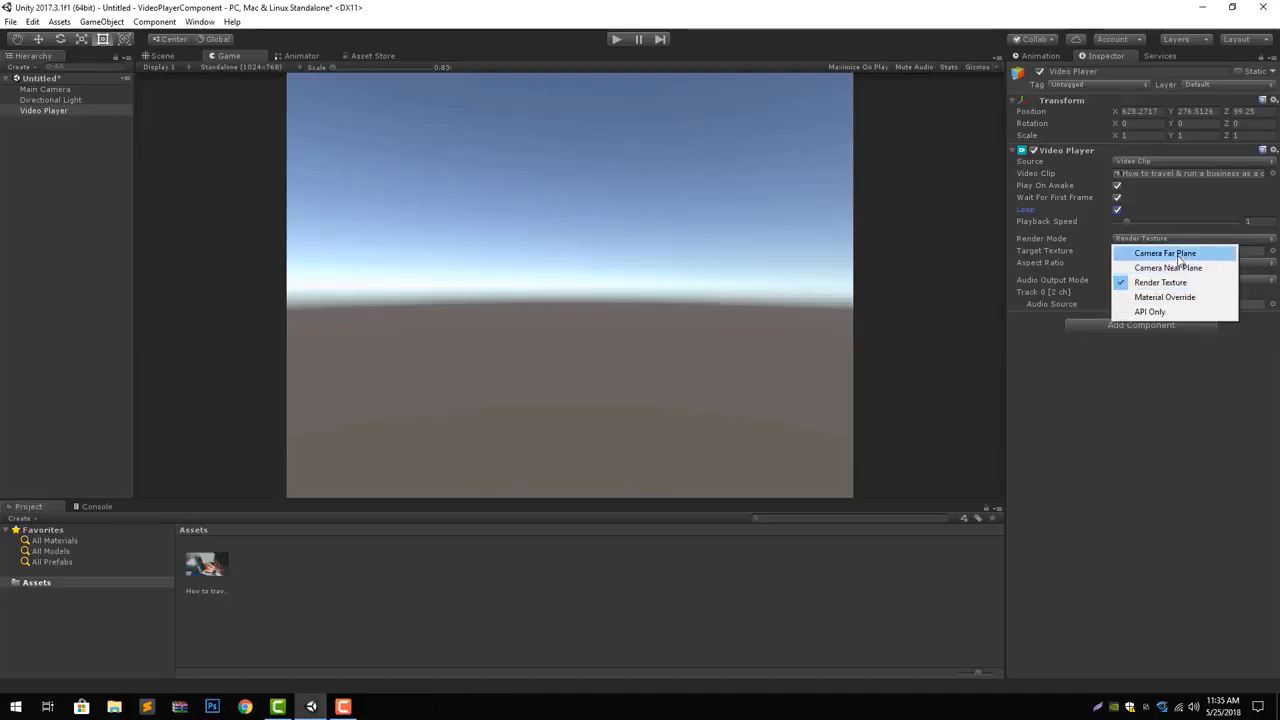
{"action": "left_click", "coordinate": [1177, 254]}
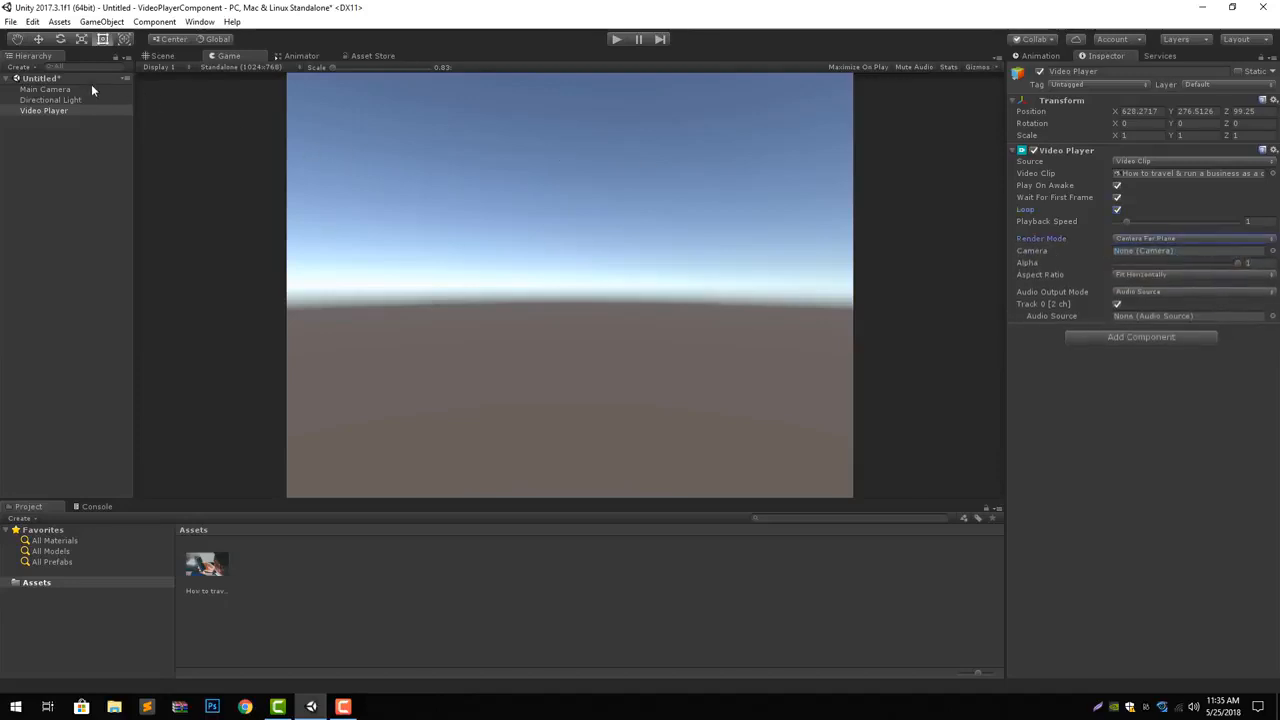
Examine the Main Camera's view frustum in the scene and its near and far clipping planes.
{"action": "left_click", "coordinate": [161, 57]}
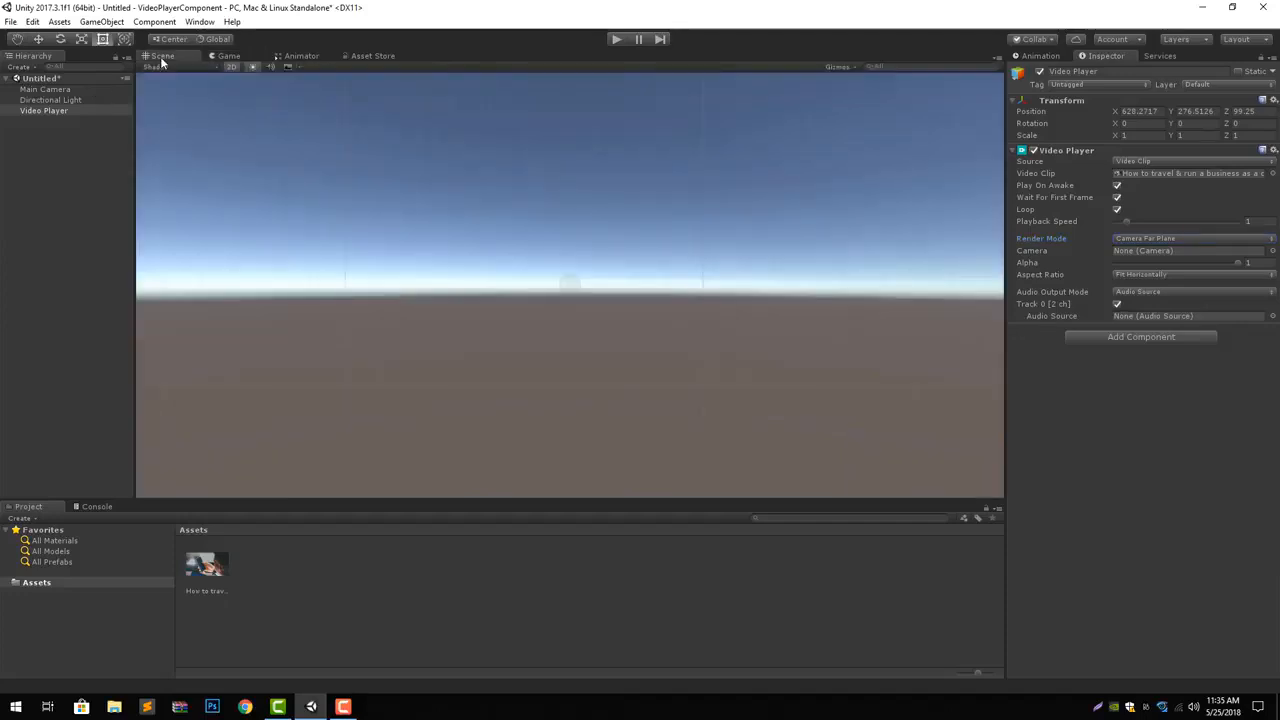
{"action": "left_click", "coordinate": [45, 89]}
{"action": "left_click_drag", "start_coordinate": [230, 64], "coordinate": [300, 75], "text": "alt"}
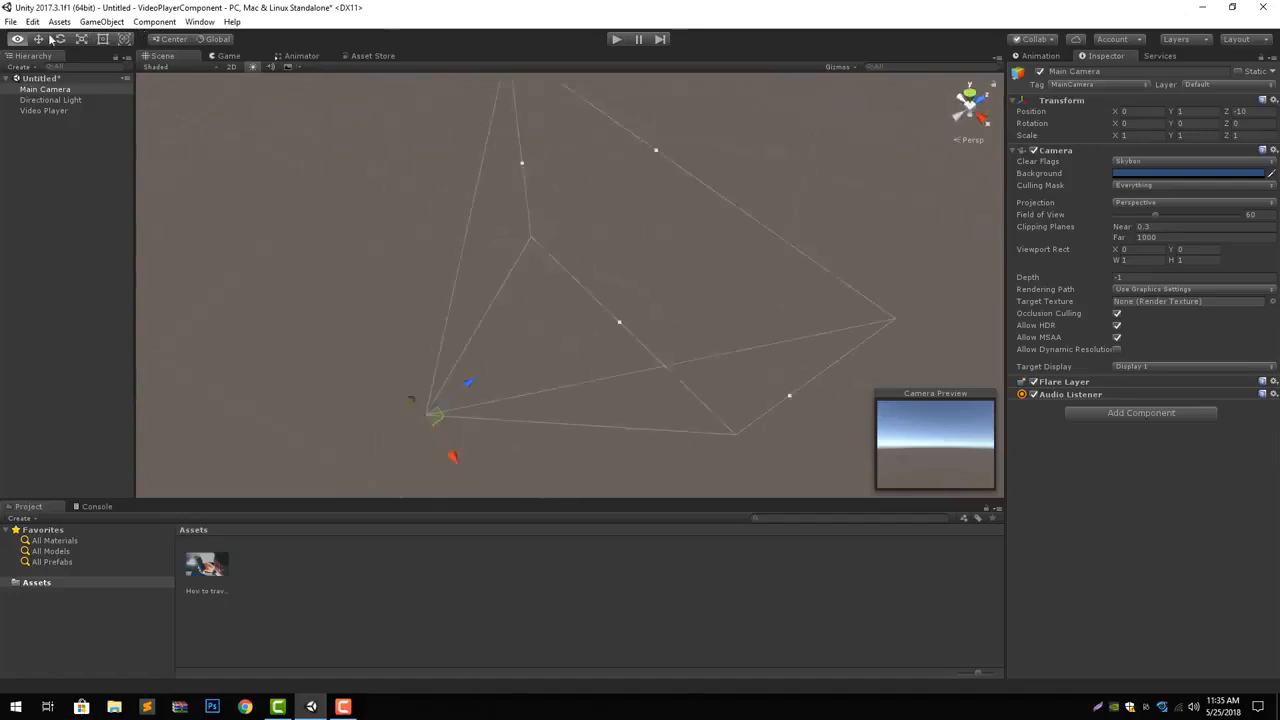
{"action": "mouse_move", "coordinate": [50, 40]}
{"action": "left_mouse_down", "text": "alt"}
{"action": "mouse_move", "coordinate": [1240, 63]}
{"action": "mouse_move", "coordinate": [28, 50]}
{"action": "left_mouse_up", "text": "alt"}
{"action": "left_click", "coordinate": [20, 42]}
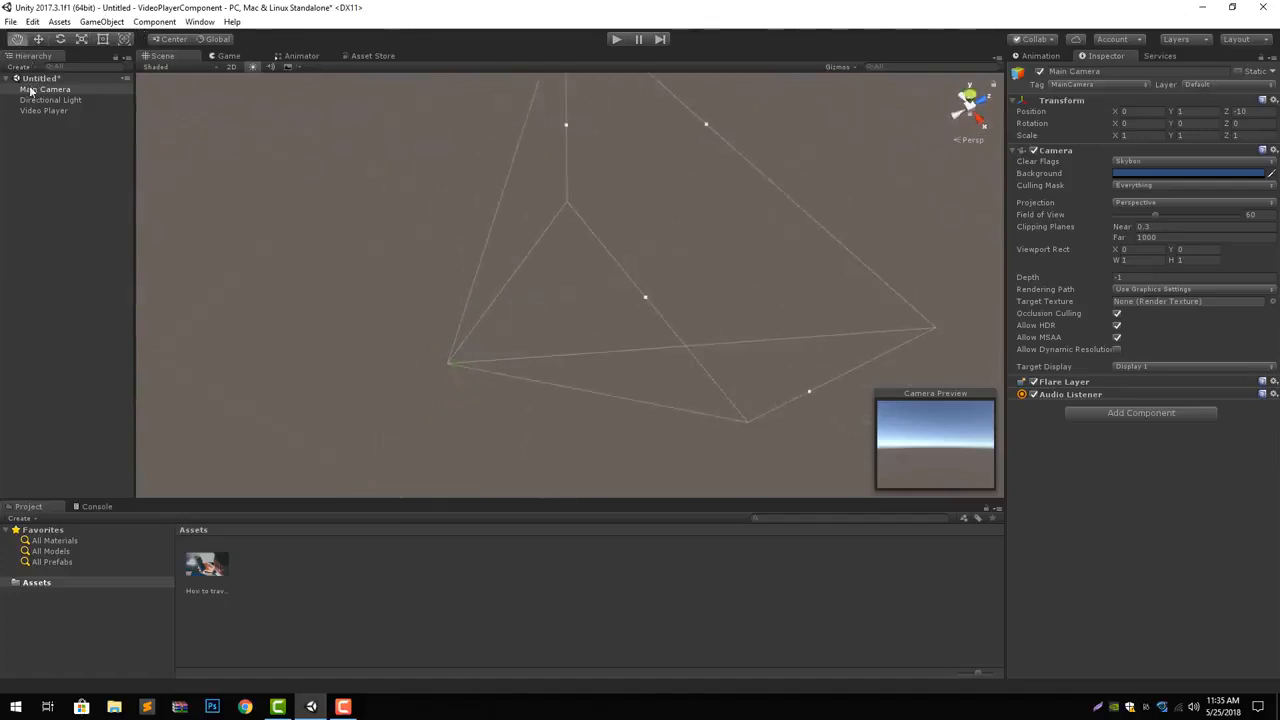
{"action": "left_click", "coordinate": [30, 90]}
{"action": "left_click", "coordinate": [1062, 229]}
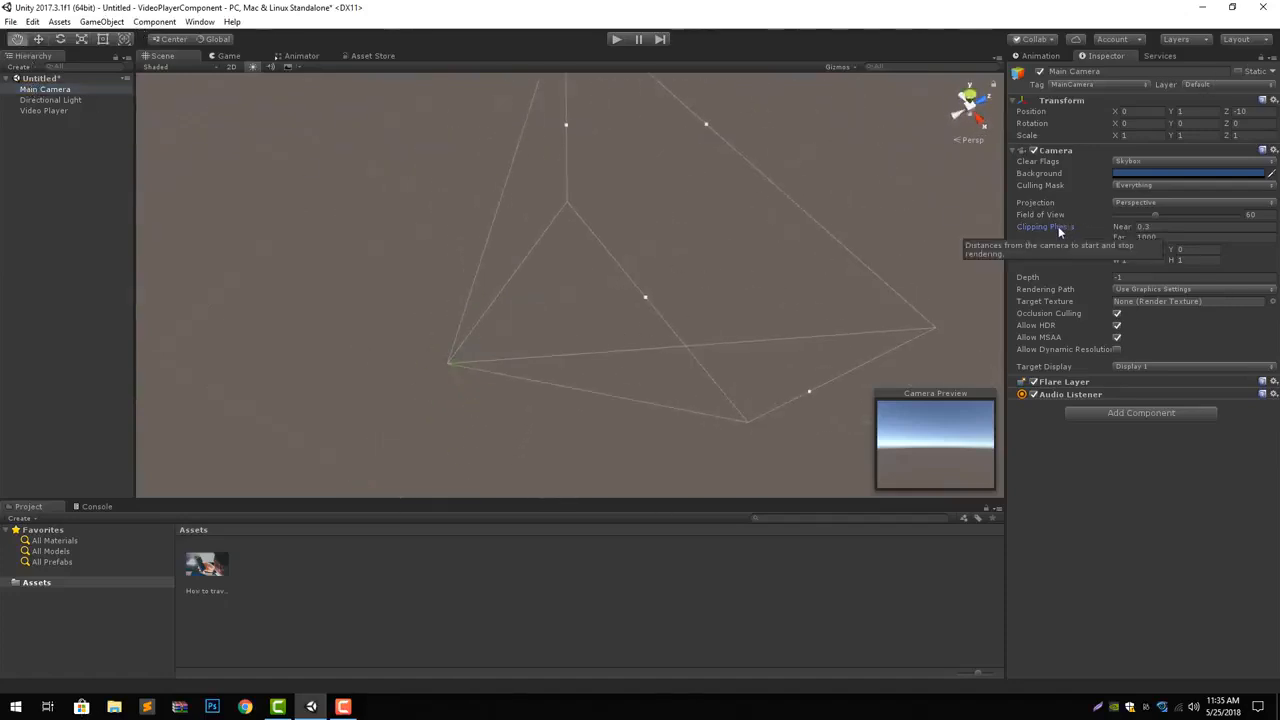
{"action": "left_click", "coordinate": [1121, 231]}
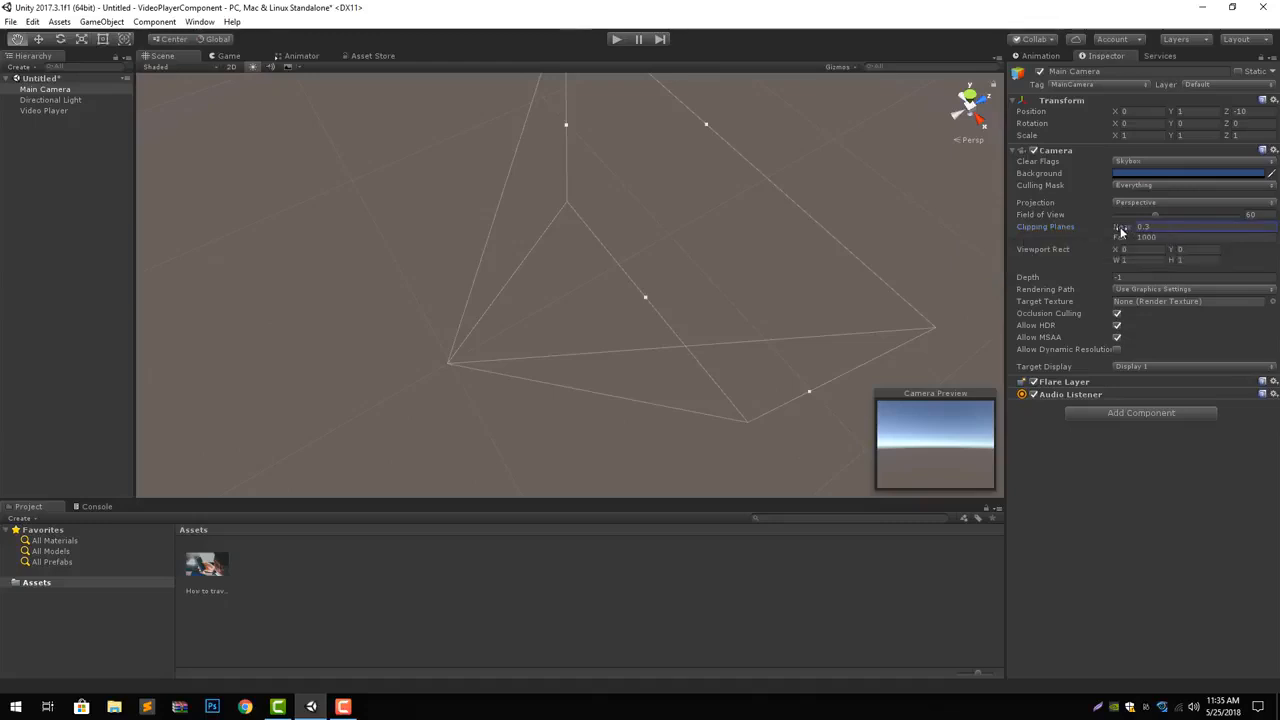
{"action": "right_click_drag", "start_coordinate": [554, 240], "coordinate": [709, 277]}
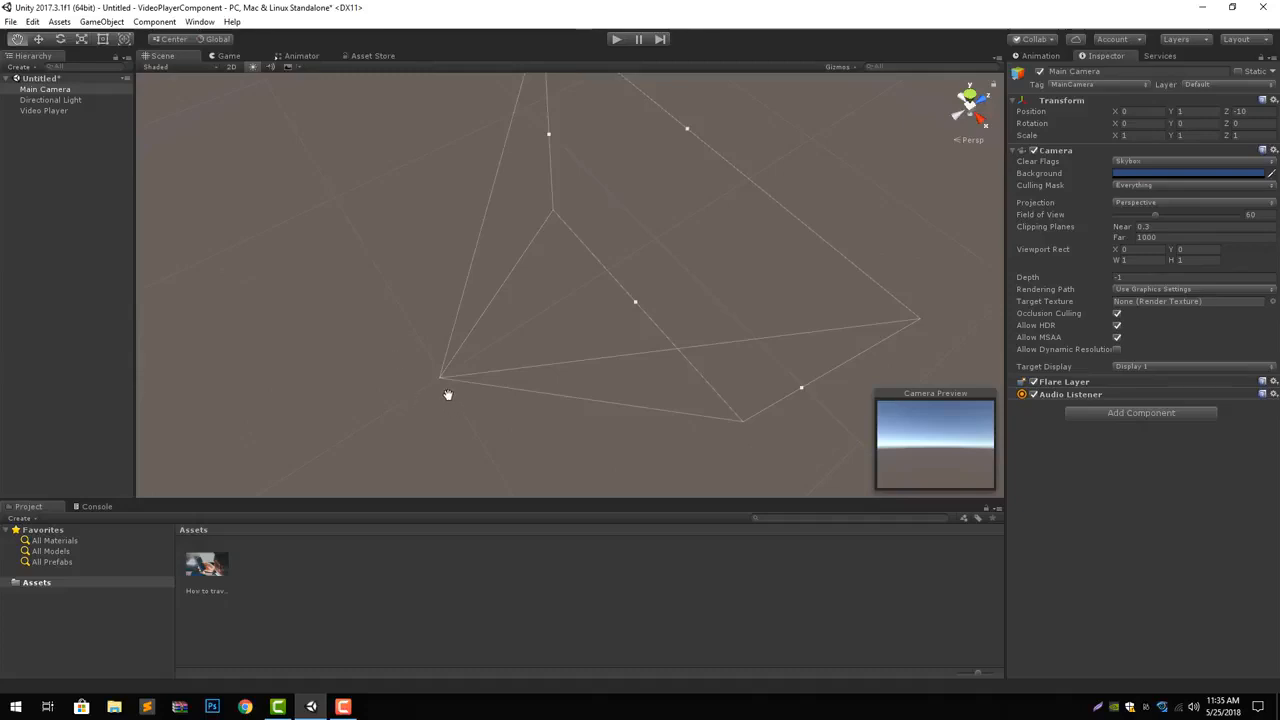
{"action": "left_click", "coordinate": [62, 110]}
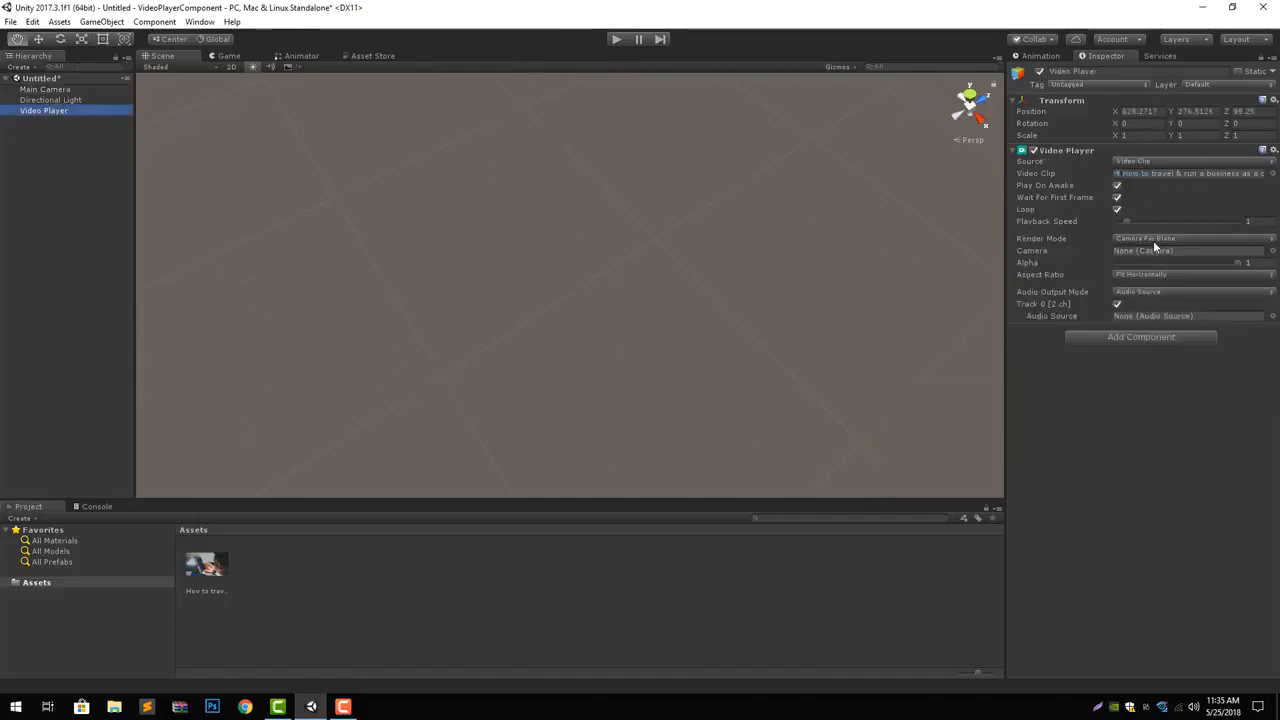
{"action": "left_click", "coordinate": [76, 89]}
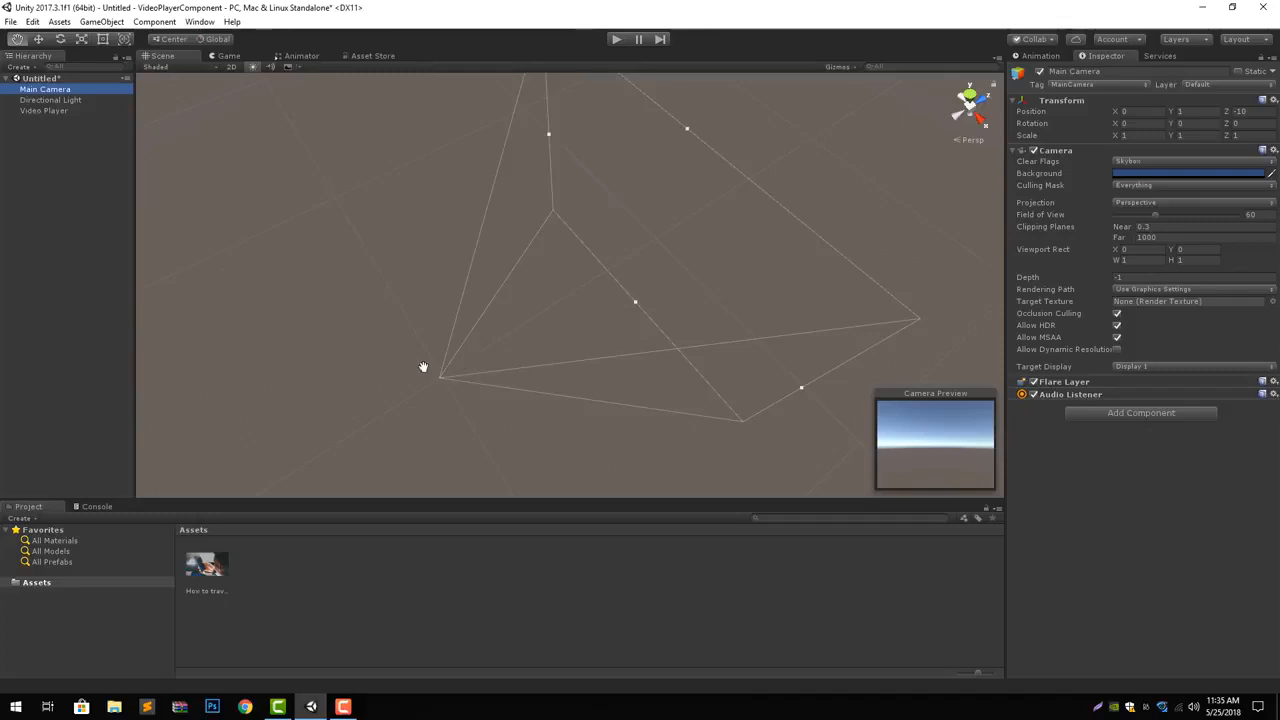
Assign the Main Camera as the Video Player's camera and keep Alpha at 1.
{"action": "left_click", "coordinate": [51, 110]}
{"action": "left_click_drag", "start_coordinate": [51, 90], "coordinate": [1190, 251]}
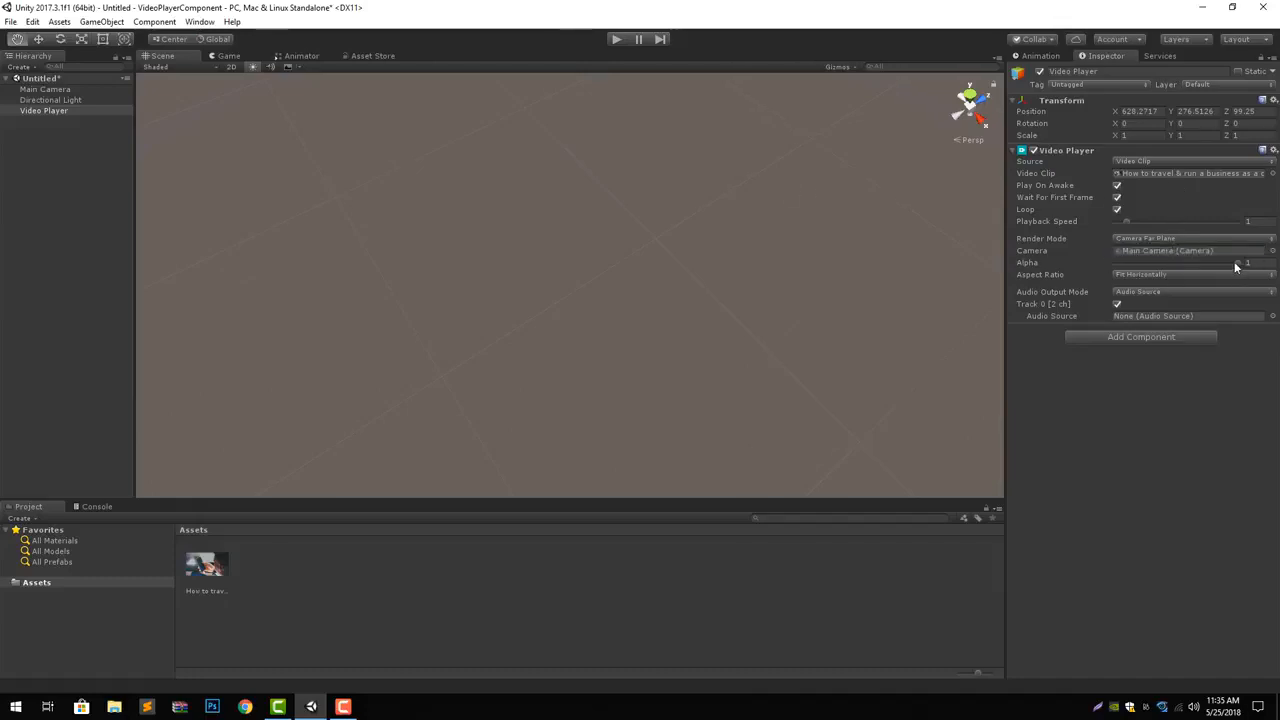
{"action": "left_click_drag", "start_coordinate": [1236, 266], "coordinate": [1206, 270]}
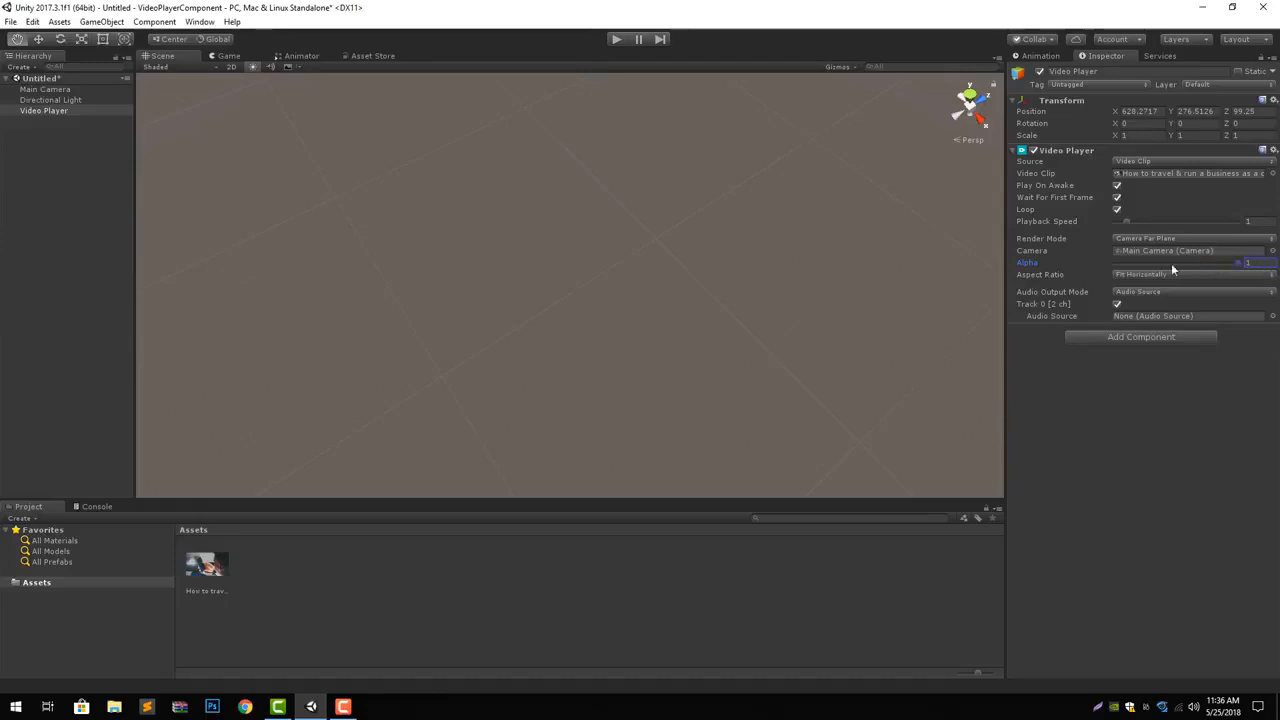
Try the Fit Outside and Stretch aspect ratios on the Video Player and return to Fit Horizontally.
{"action": "left_click", "coordinate": [1137, 275]}
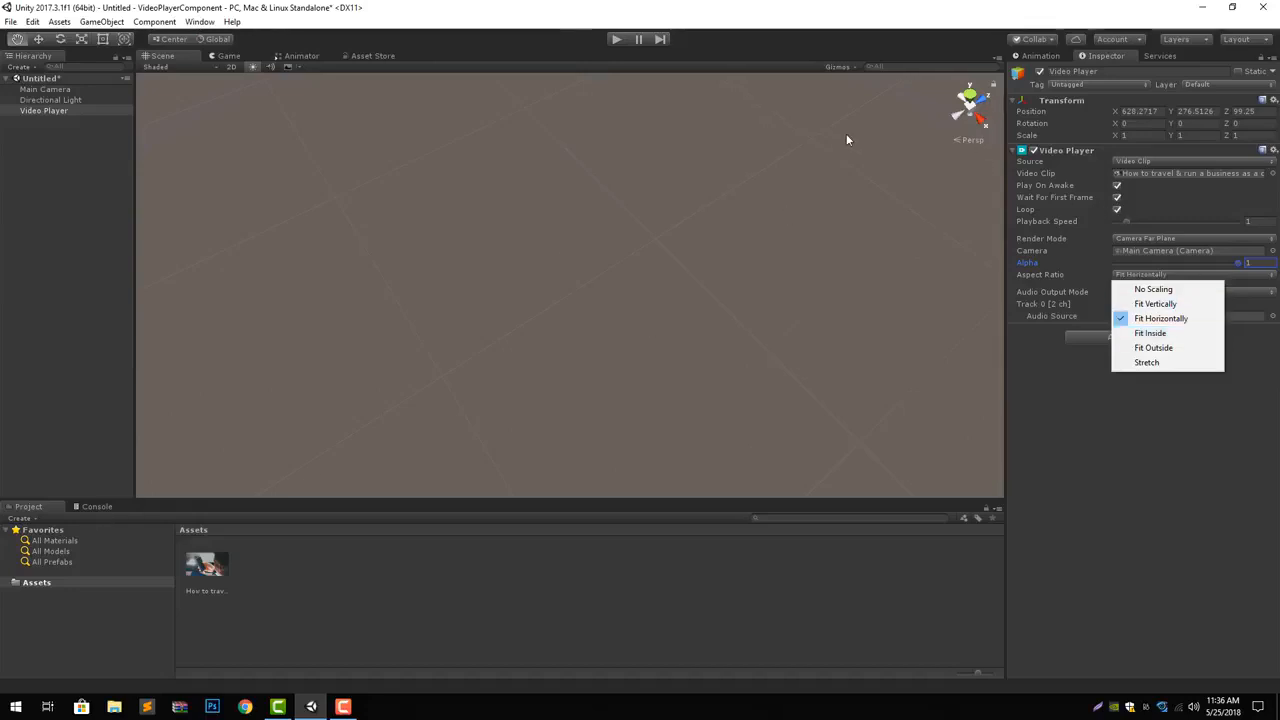
{"action": "left_click", "coordinate": [1204, 353]}
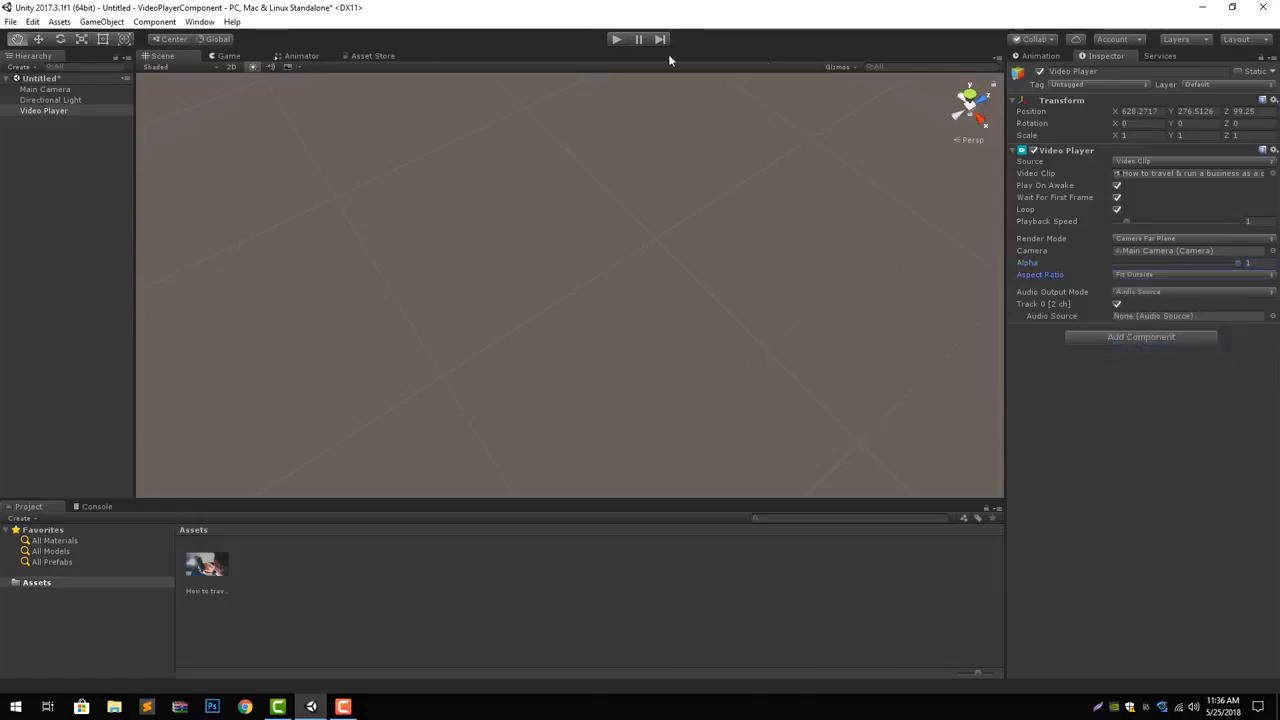
{"action": "left_click", "coordinate": [1175, 285]}
{"action": "left_click", "coordinate": [1150, 362]}
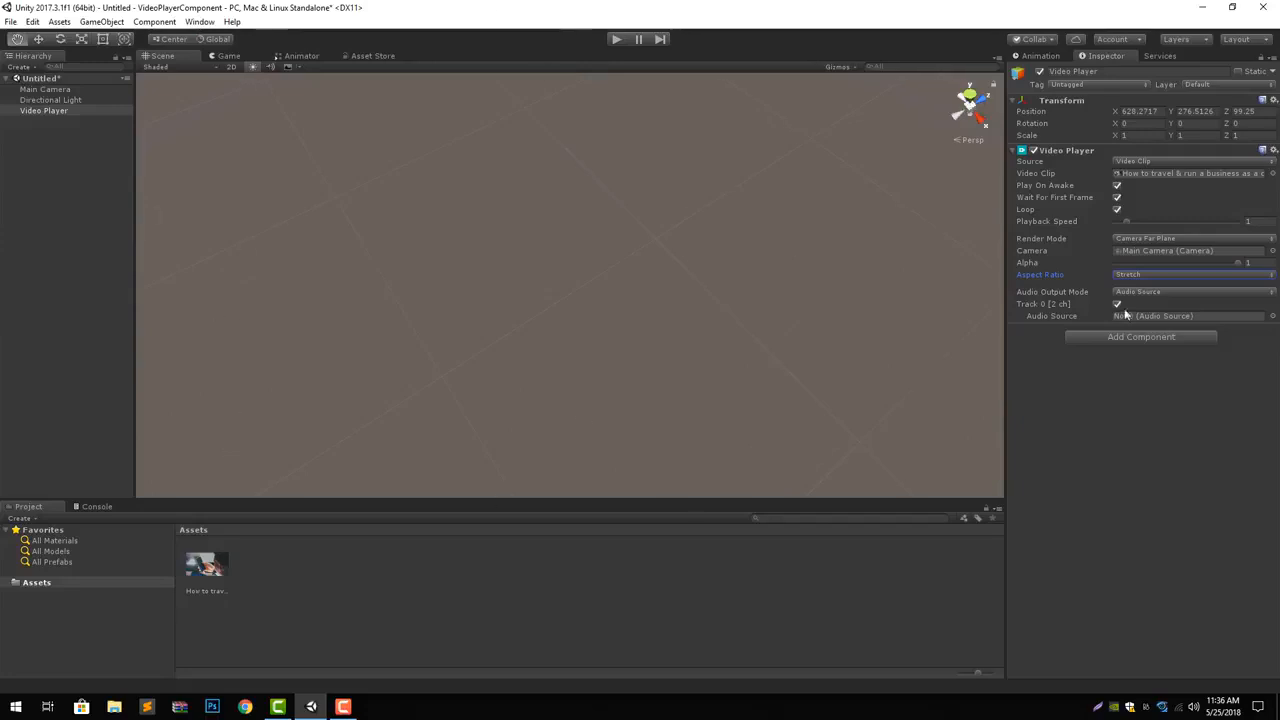
{"action": "left_click", "coordinate": [1135, 275]}
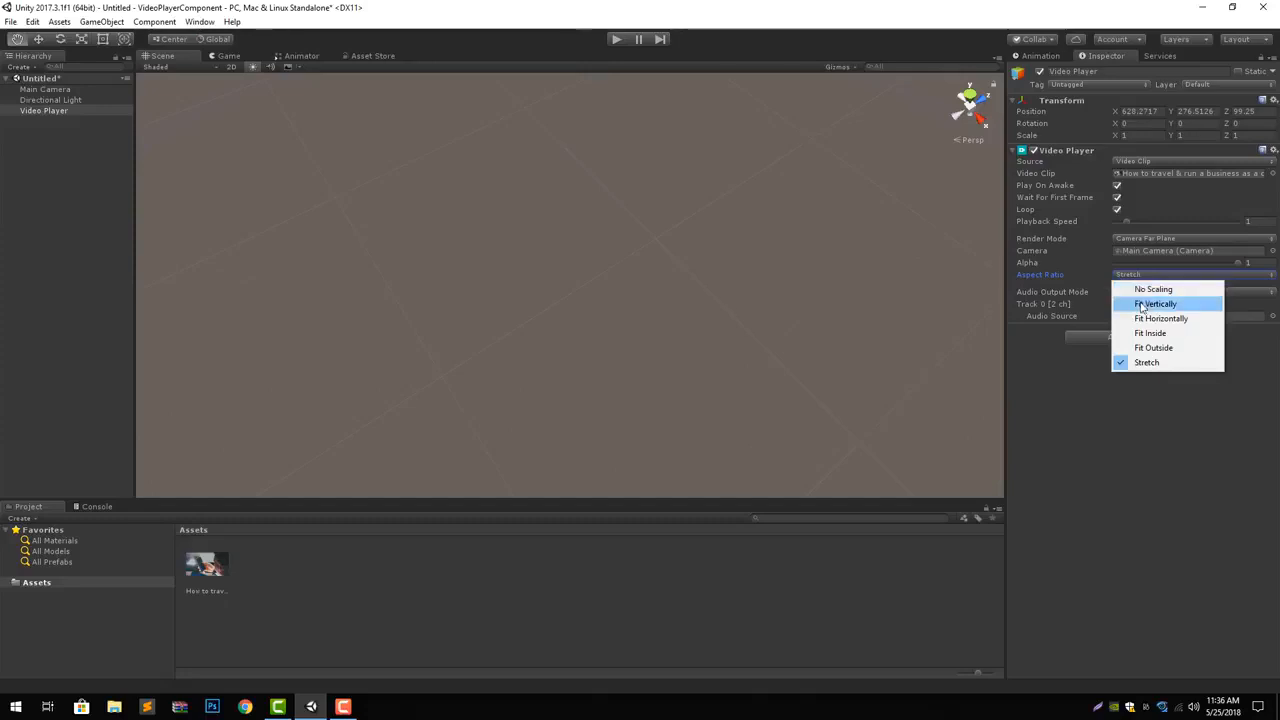
{"action": "left_click", "coordinate": [1141, 318]}
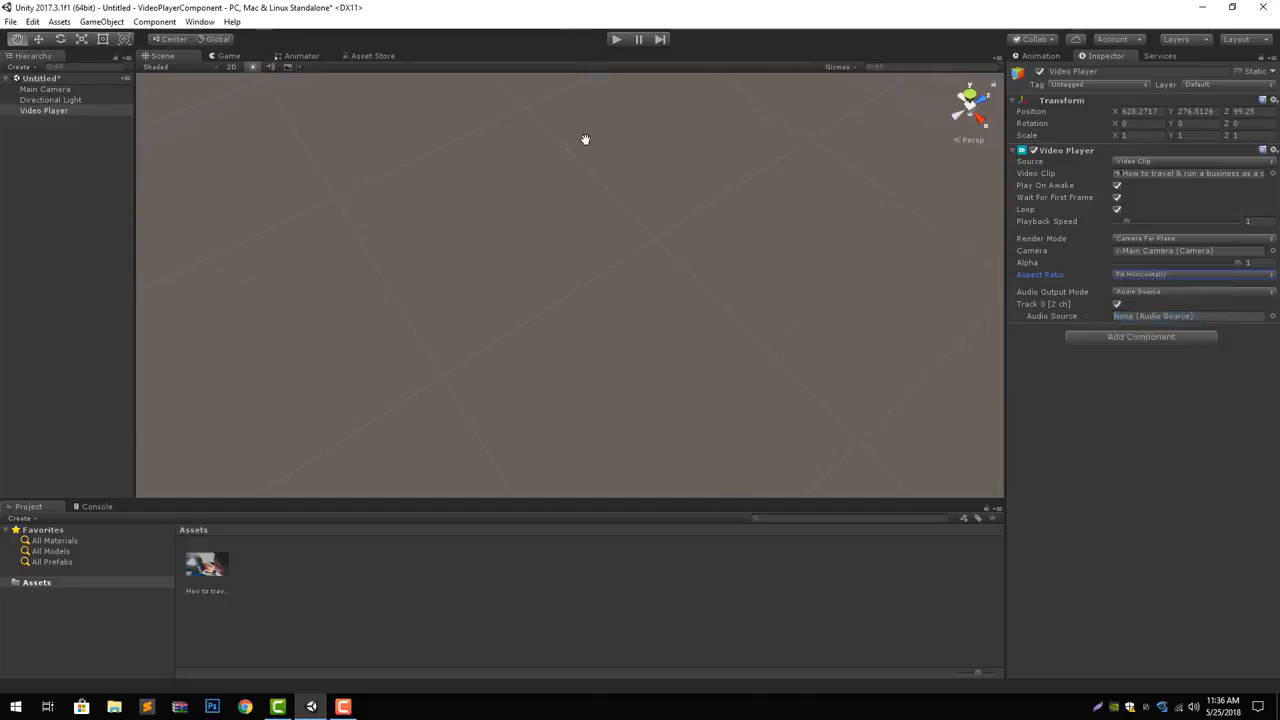
Play the scene and compare the Fit Vertically and No Scaling aspect ratios on the running video.
{"action": "left_click", "coordinate": [615, 40]}
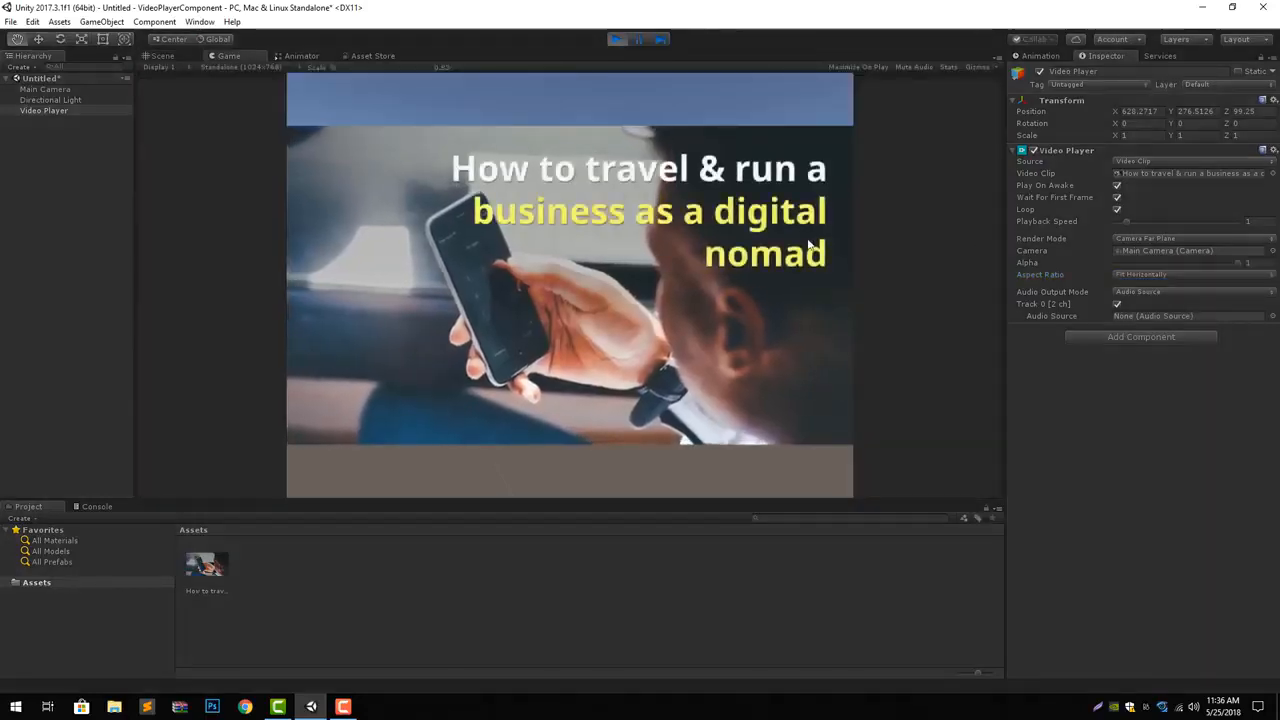
{"action": "left_click", "coordinate": [1174, 276]}
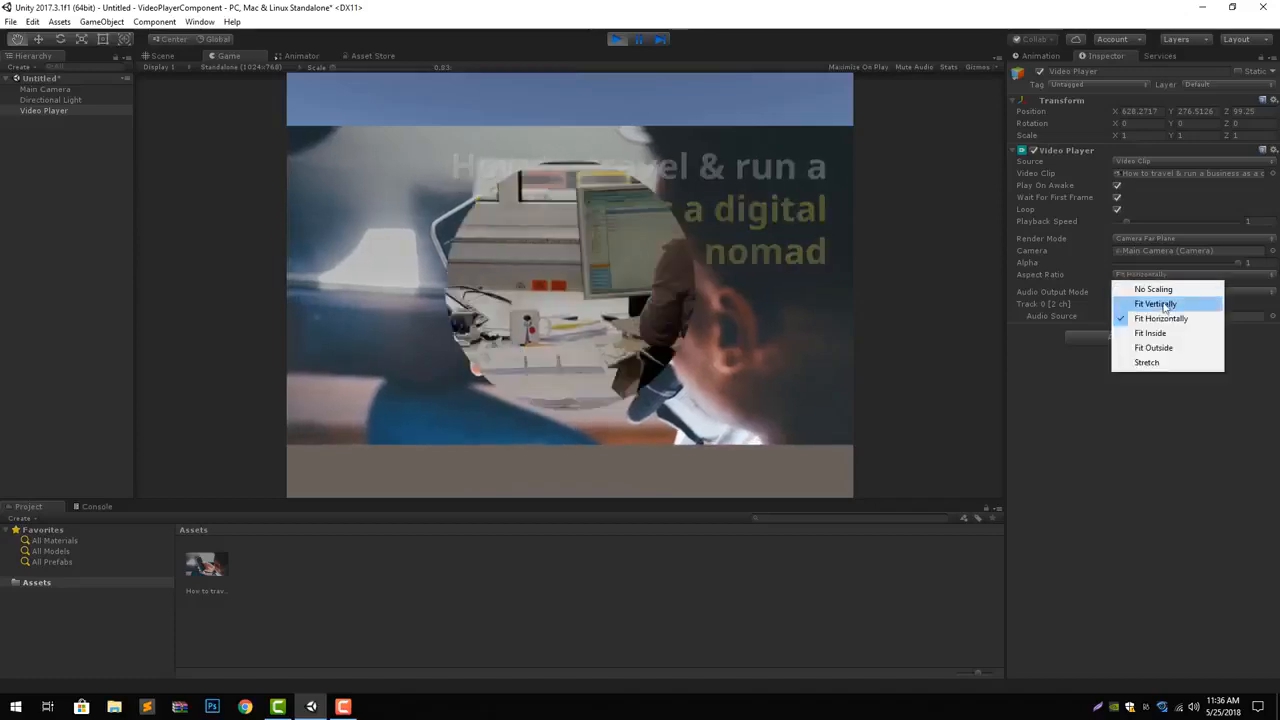
{"action": "left_click", "coordinate": [1162, 302]}
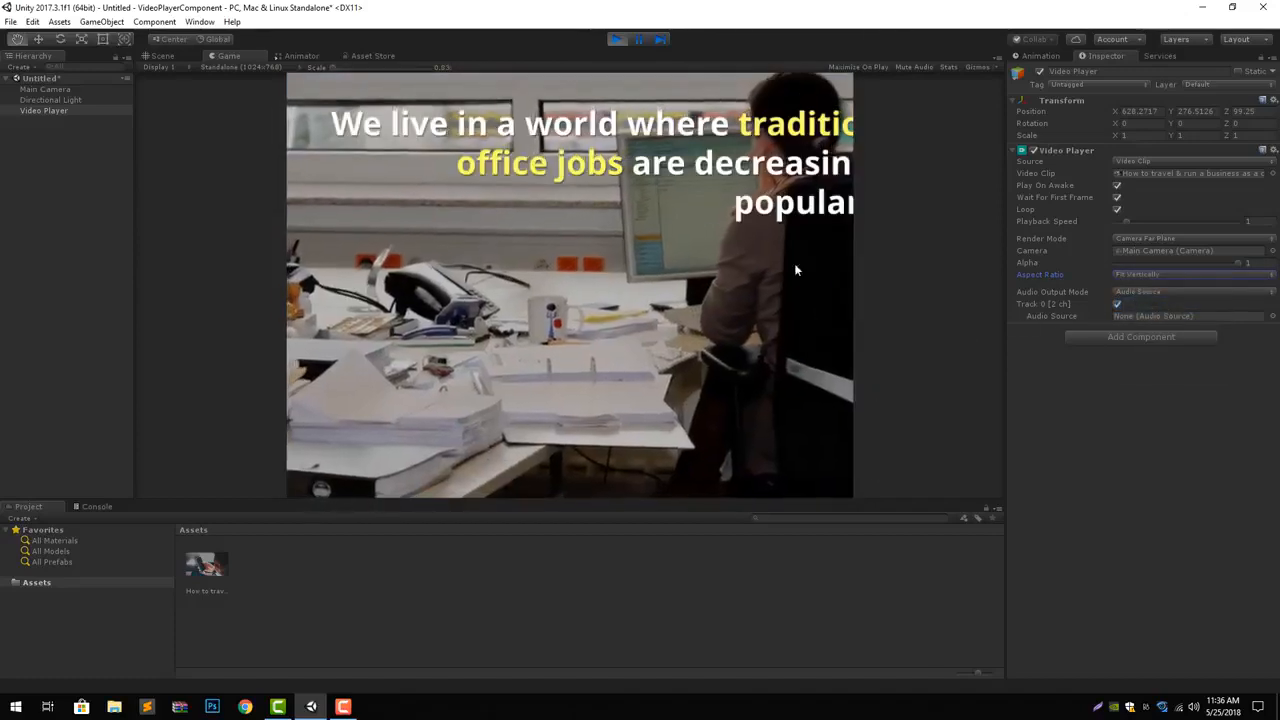
{"action": "left_click", "coordinate": [1148, 274]}
{"action": "left_click", "coordinate": [1151, 290]}
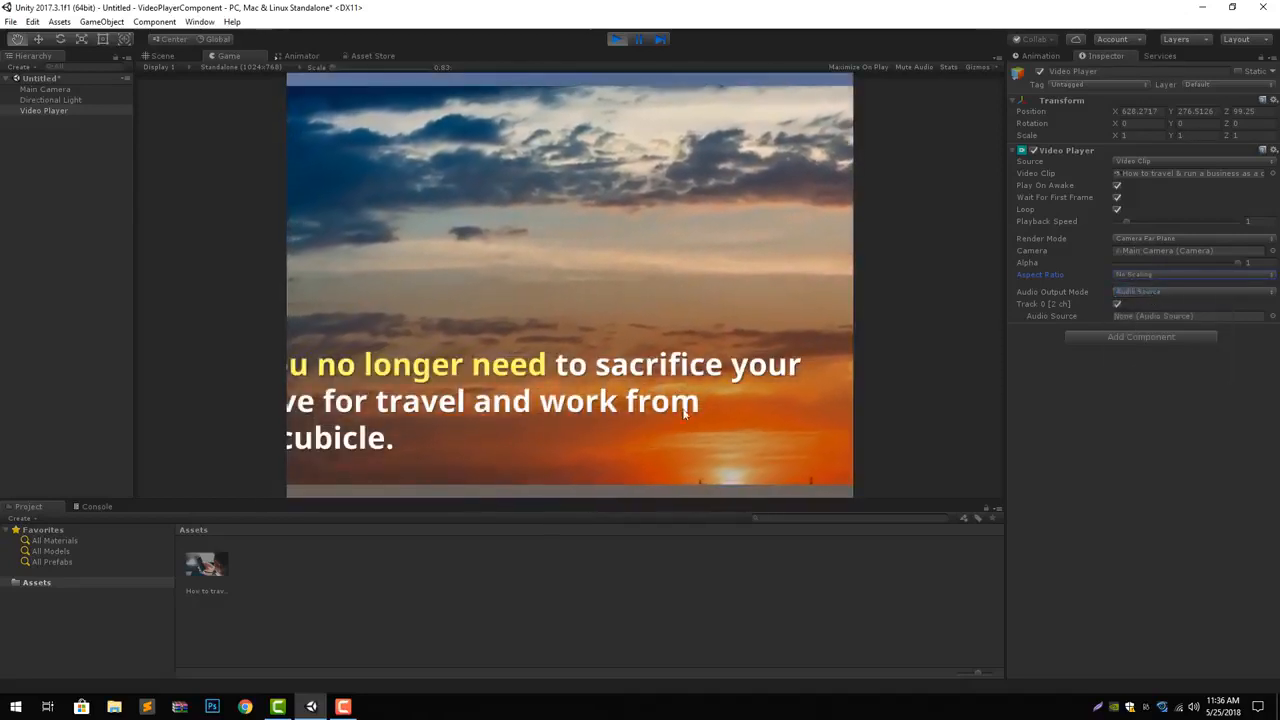
Check the original dimensions in the video clip's import settings and try the Fit Inside aspect ratio on the running video.
{"action": "left_click", "coordinate": [208, 577]}
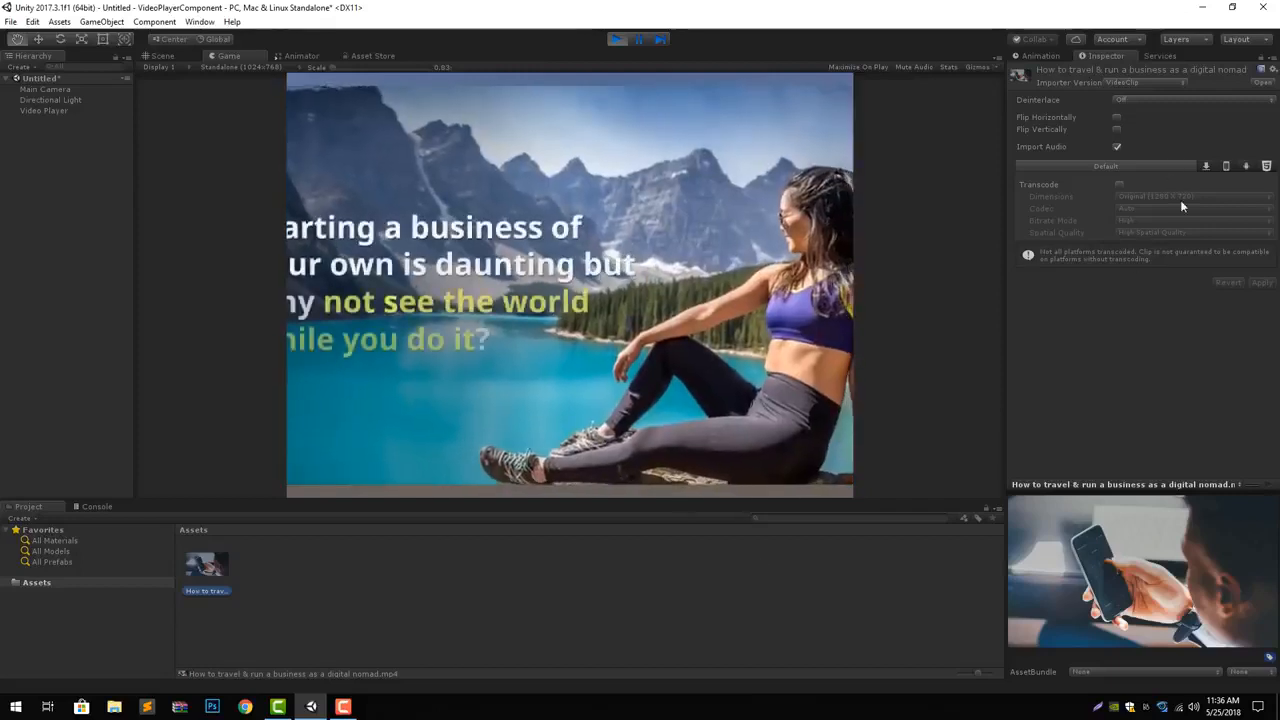
{"action": "left_click", "coordinate": [50, 110]}
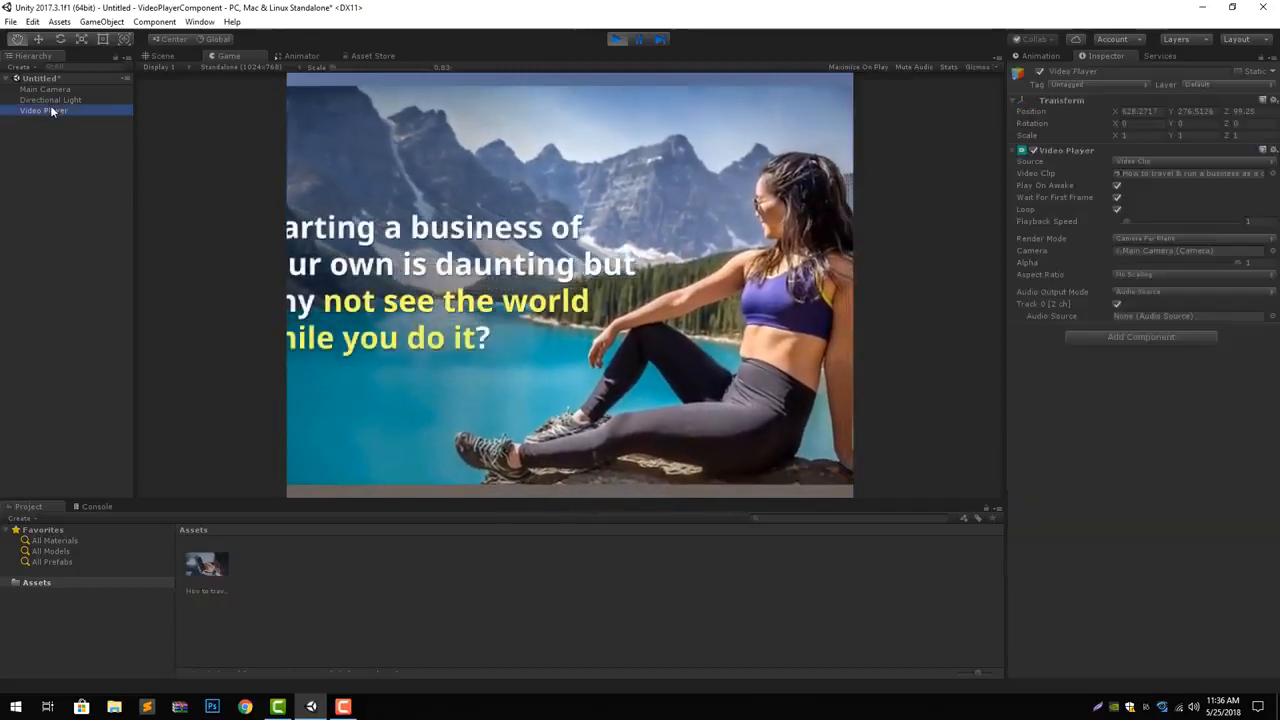
{"action": "left_click", "coordinate": [1152, 292]}
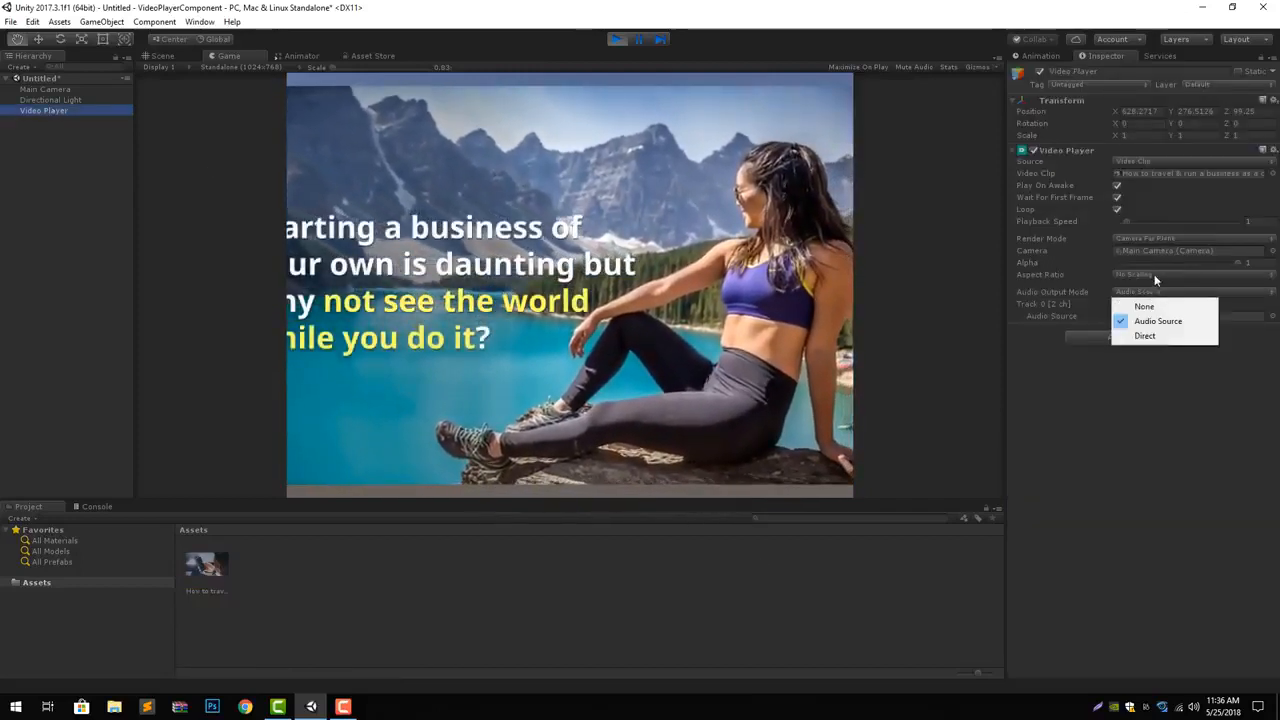
{"action": "left_click", "coordinate": [1154, 274]}
{"action": "left_click", "coordinate": [1149, 335]}
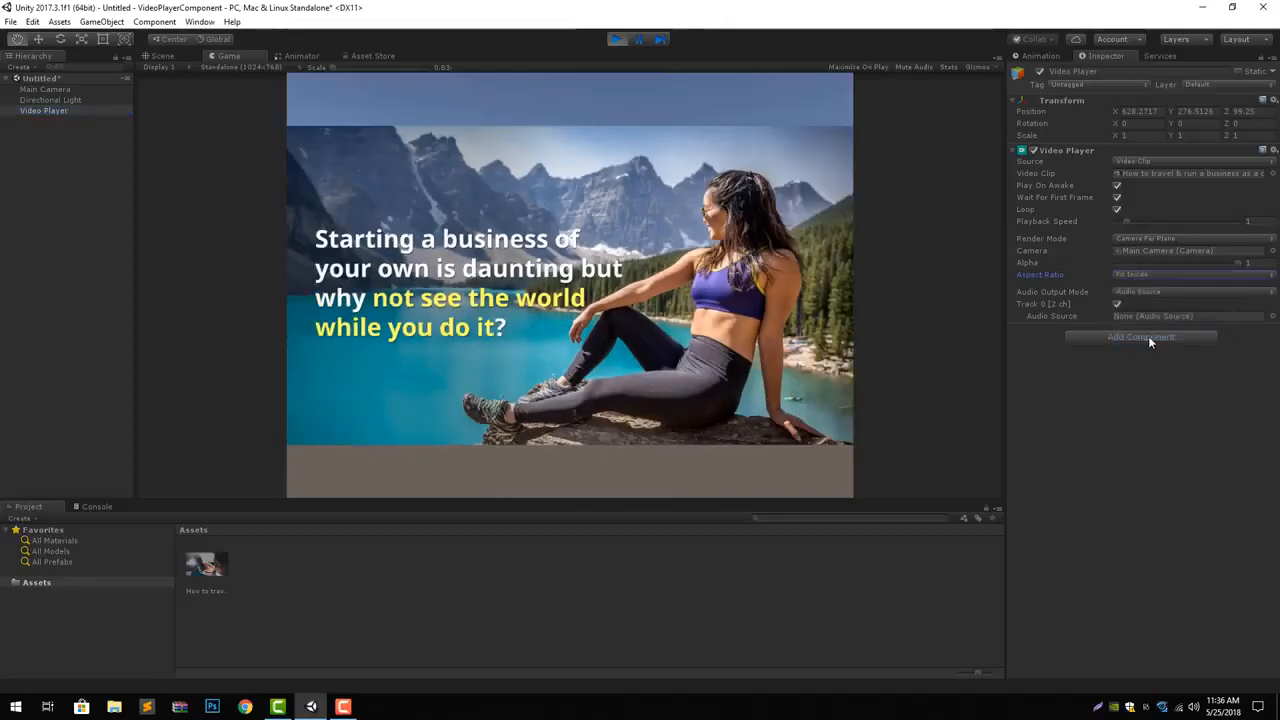
Try the Fit Outside and Stretch aspect ratios on the running video and return to Fit Horizontally.
{"action": "left_click", "coordinate": [1156, 274]}
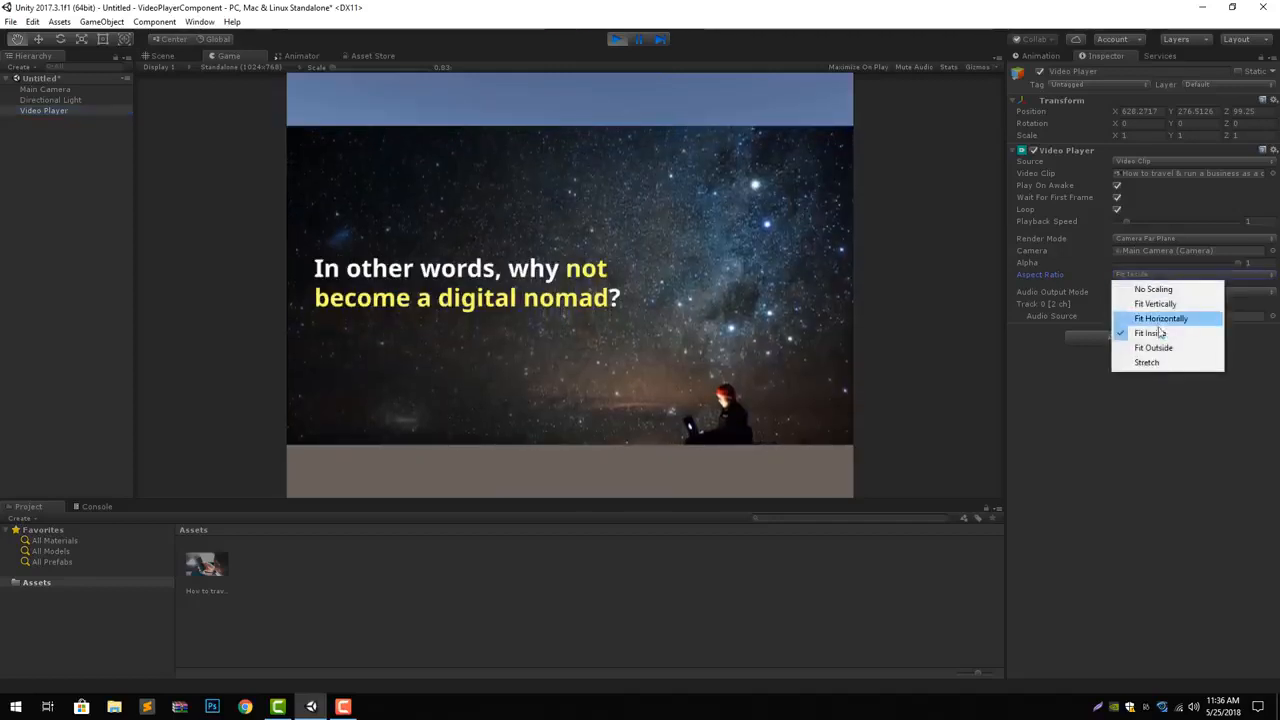
{"action": "left_click", "coordinate": [1158, 346]}
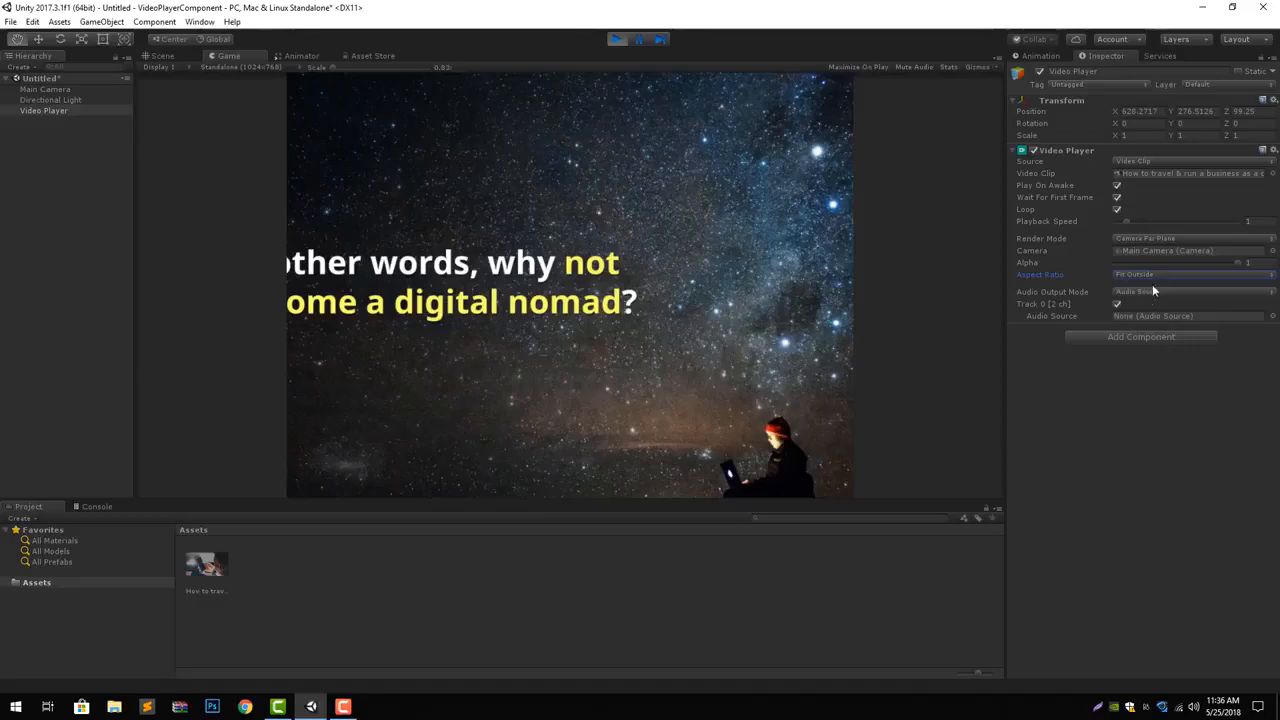
{"action": "left_click", "coordinate": [1152, 275]}
{"action": "left_click", "coordinate": [1164, 360]}
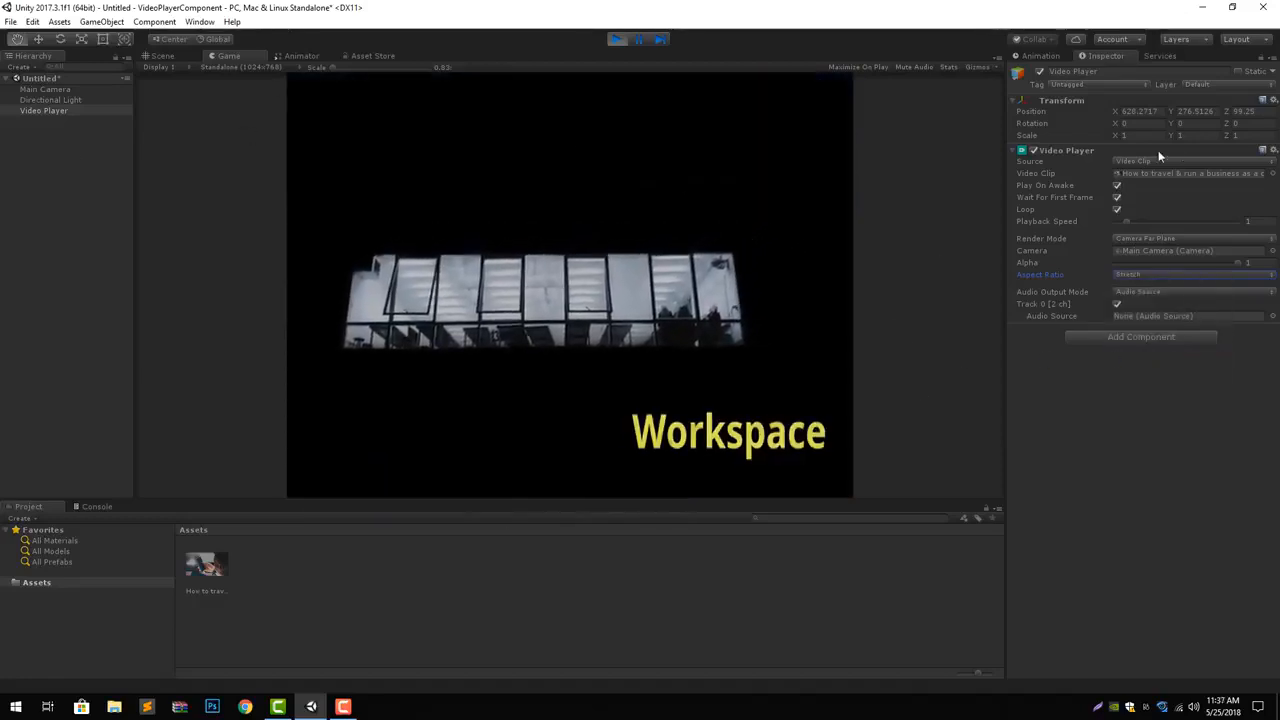
{"action": "left_click", "coordinate": [1173, 273]}
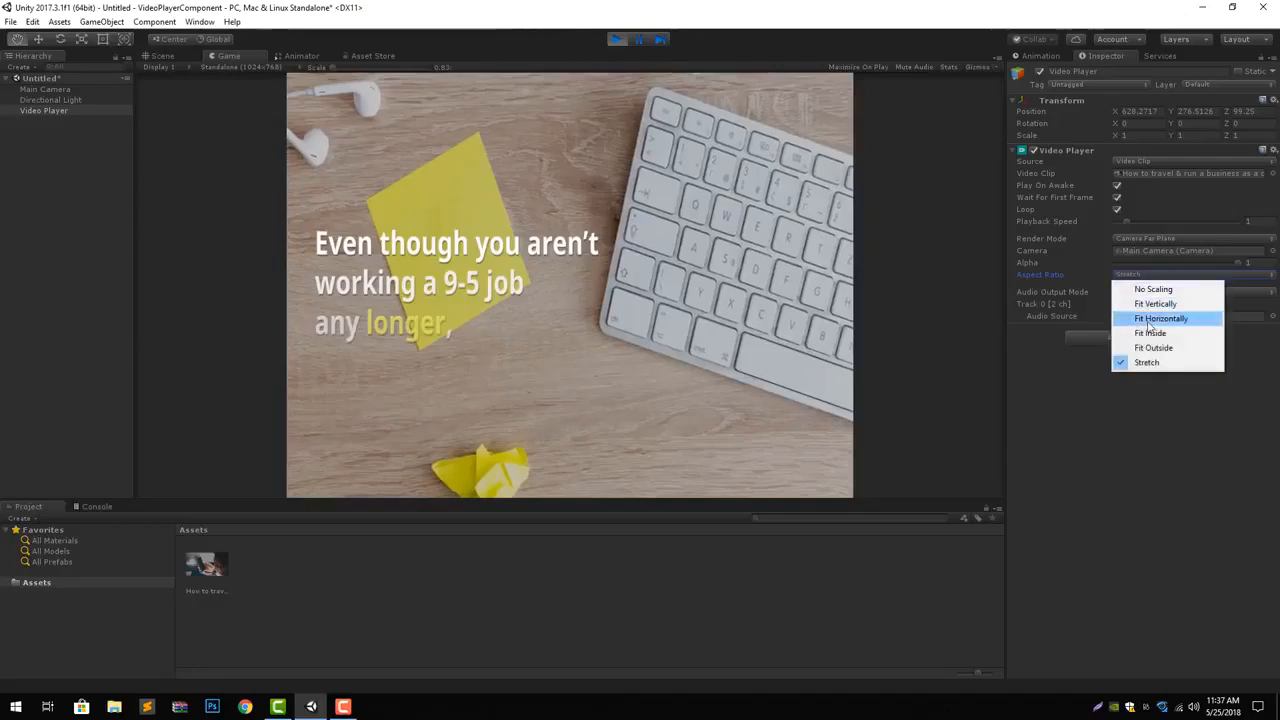
{"action": "left_click", "coordinate": [1160, 318]}
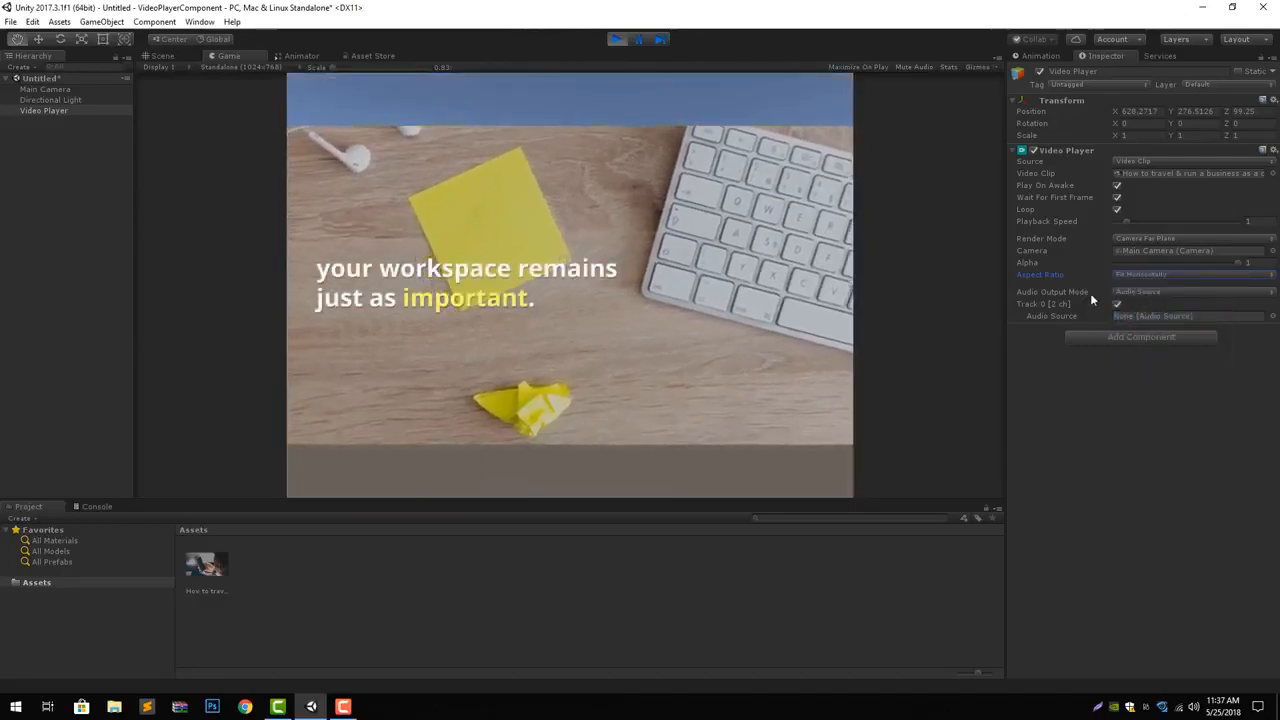
Switch the Video Player's audio output mode to Direct to view its options, and return it to Audio Source.
{"action": "left_click", "coordinate": [1146, 292]}
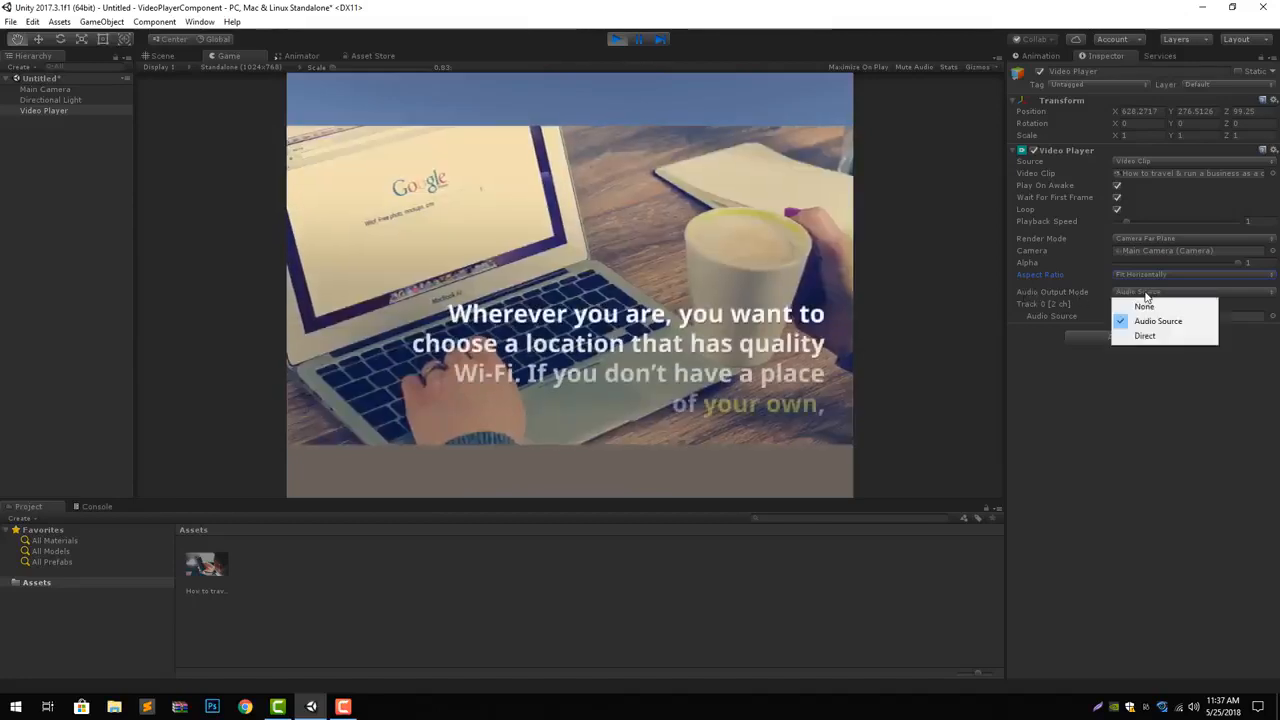
{"action": "left_click", "coordinate": [1150, 336]}
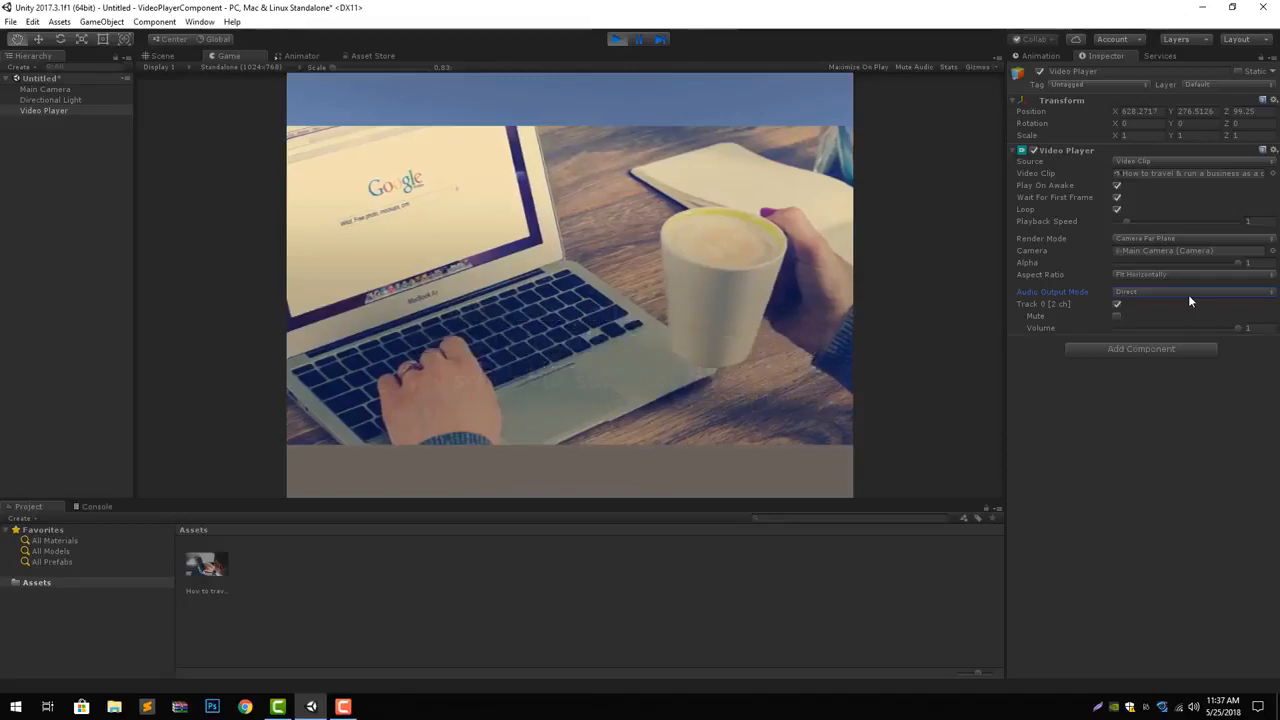
{"action": "left_click", "coordinate": [1182, 293]}
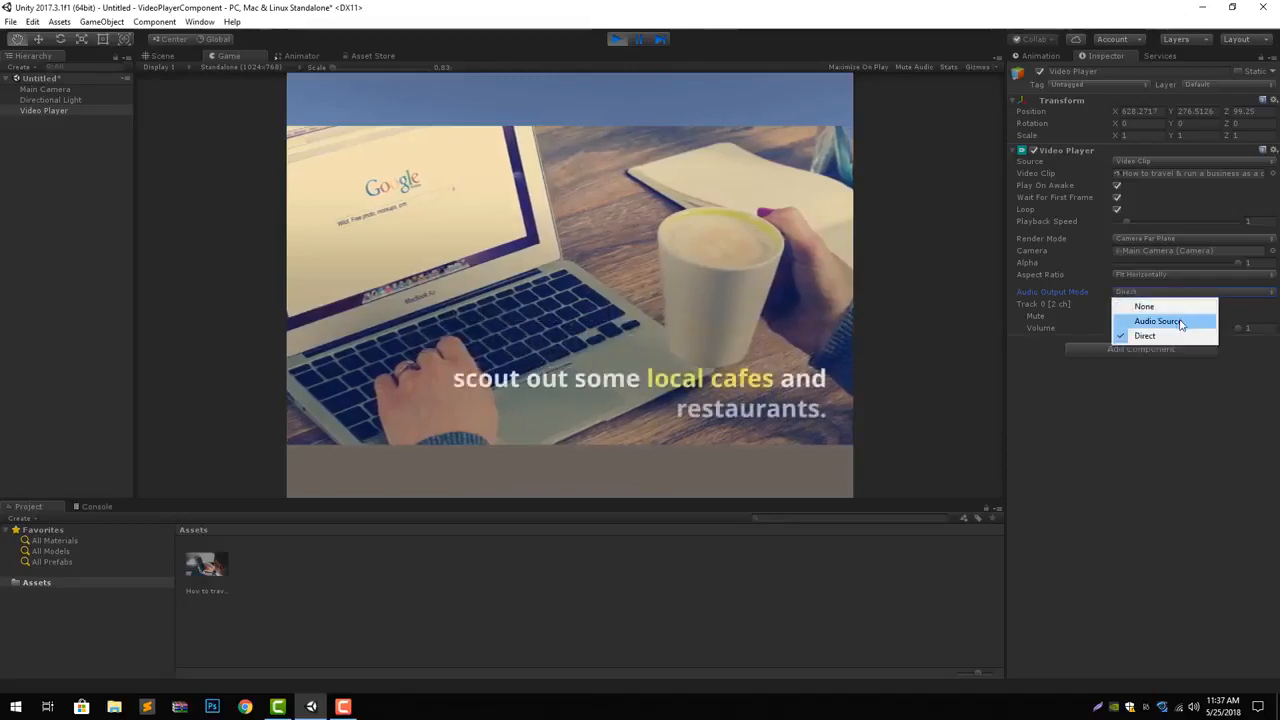
{"action": "left_click", "coordinate": [1181, 321]}
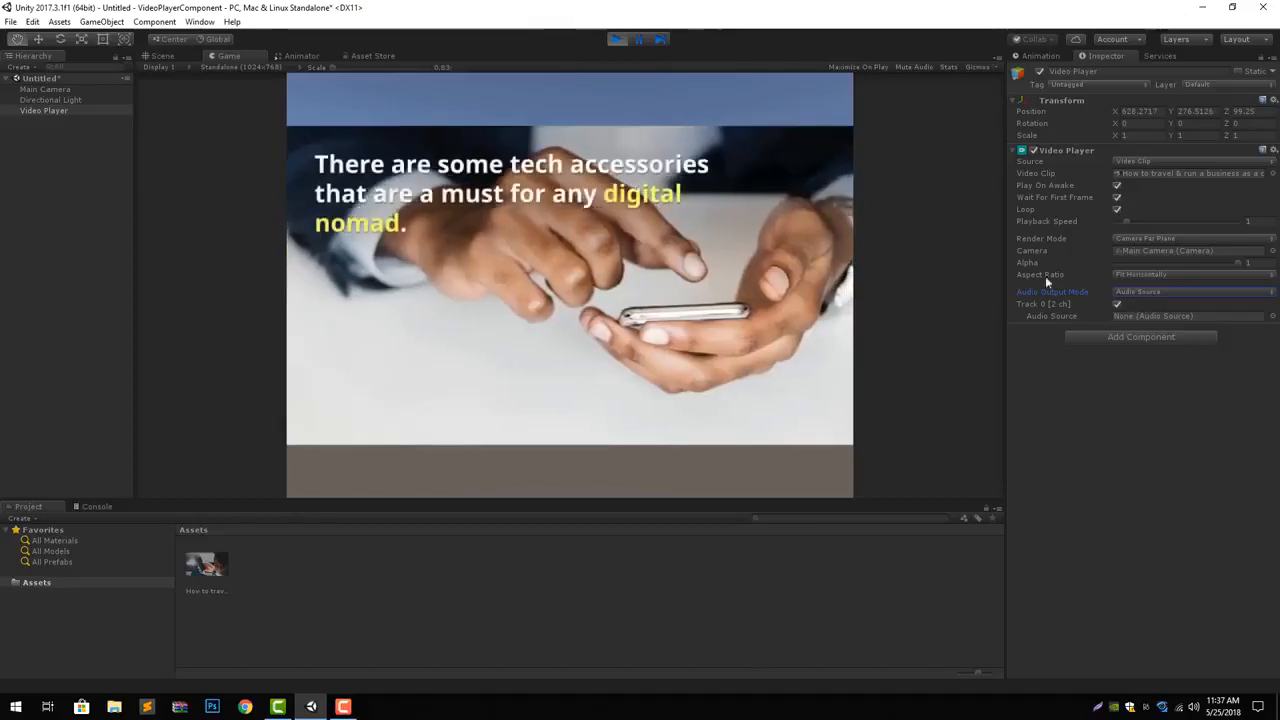
Stop playback, add an Audio Source component to the Video Player object and assign it as Track 0's audio source.
{"action": "left_click", "coordinate": [614, 41]}
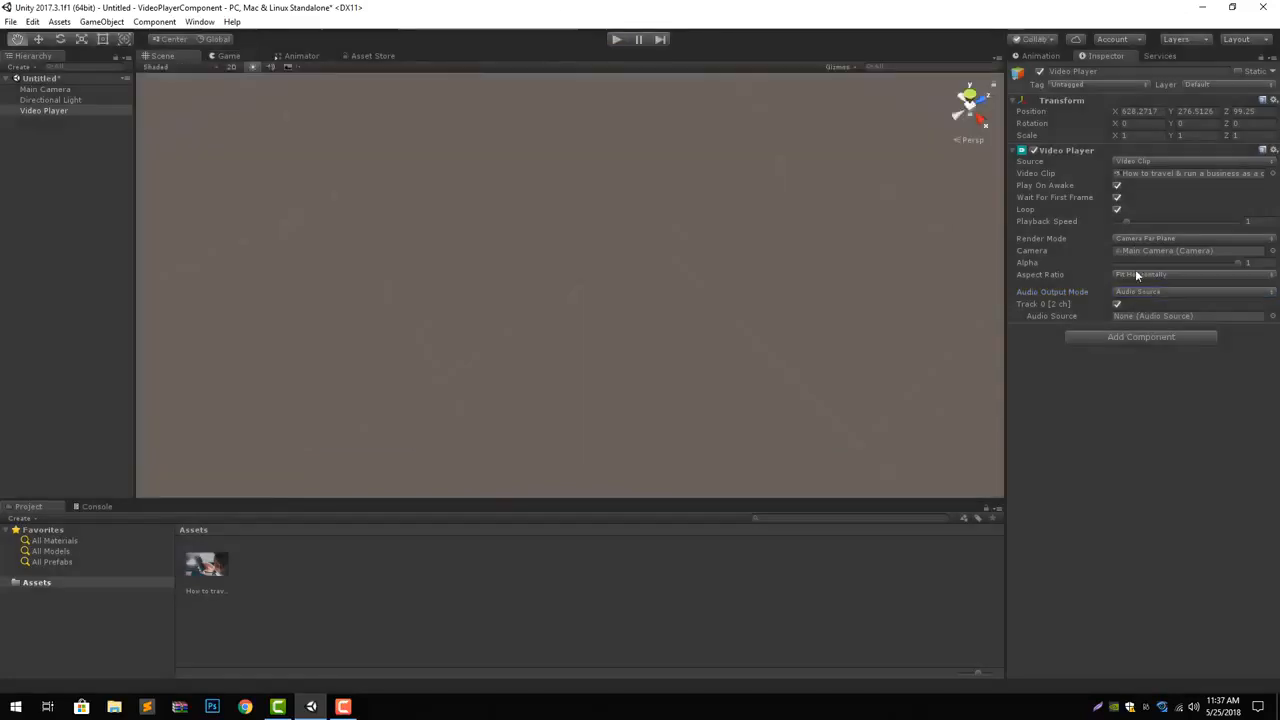
{"action": "left_click", "coordinate": [1139, 336]}
{"action": "type", "text": "audio source"}
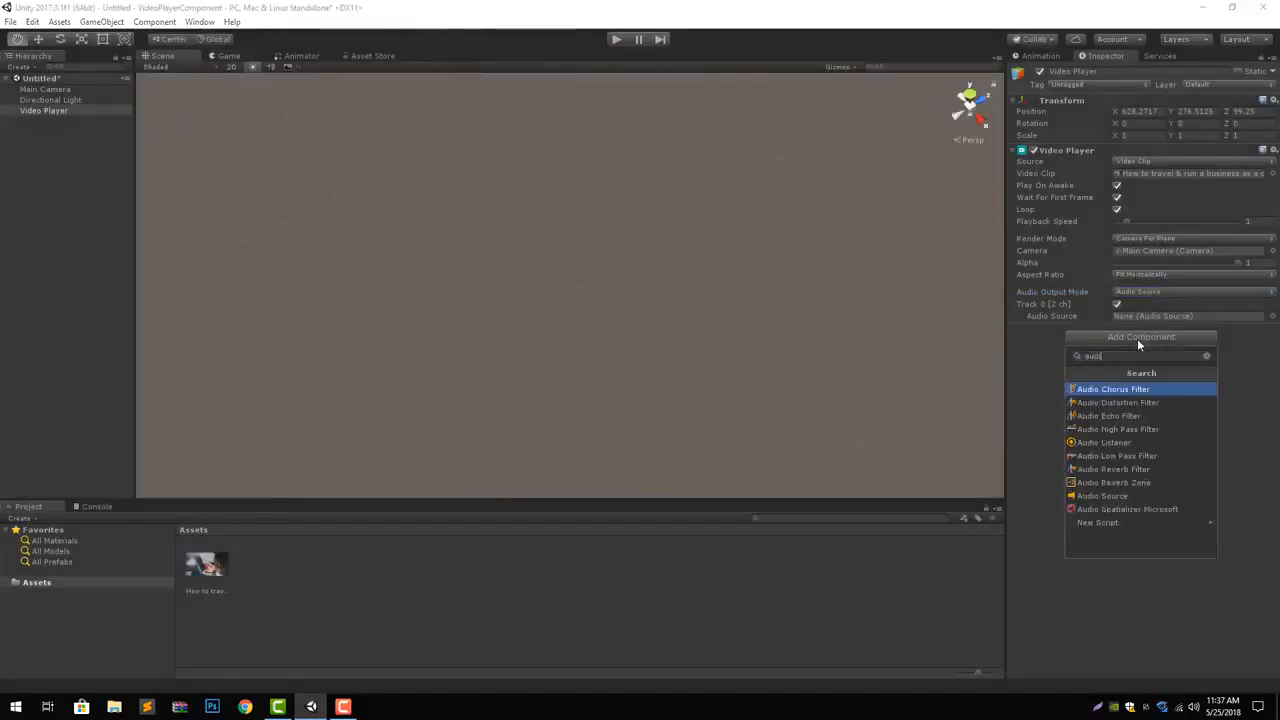
{"action": "key", "text": "Return"}
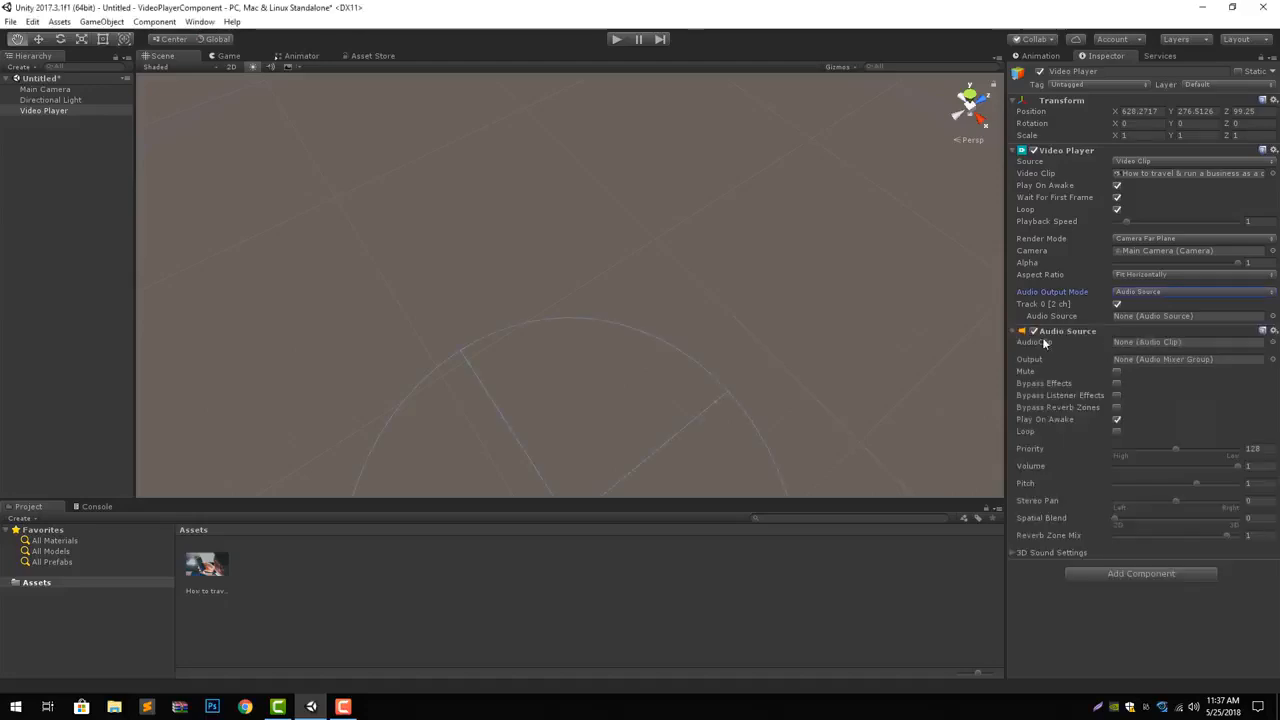
{"action": "left_click_drag", "start_coordinate": [1064, 334], "coordinate": [1135, 322]}
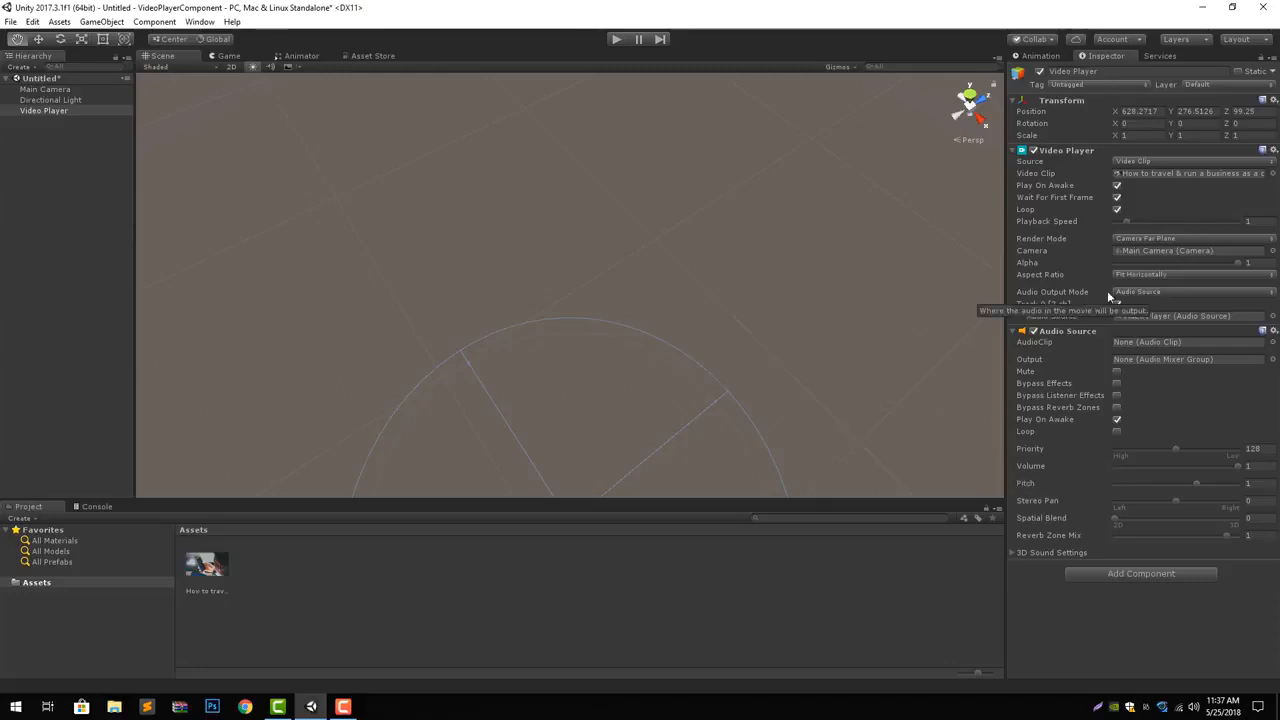
Play the scene with the assigned audio source, try the Camera Near Plane render mode, and stop playback.
{"action": "left_click", "coordinate": [616, 40]}
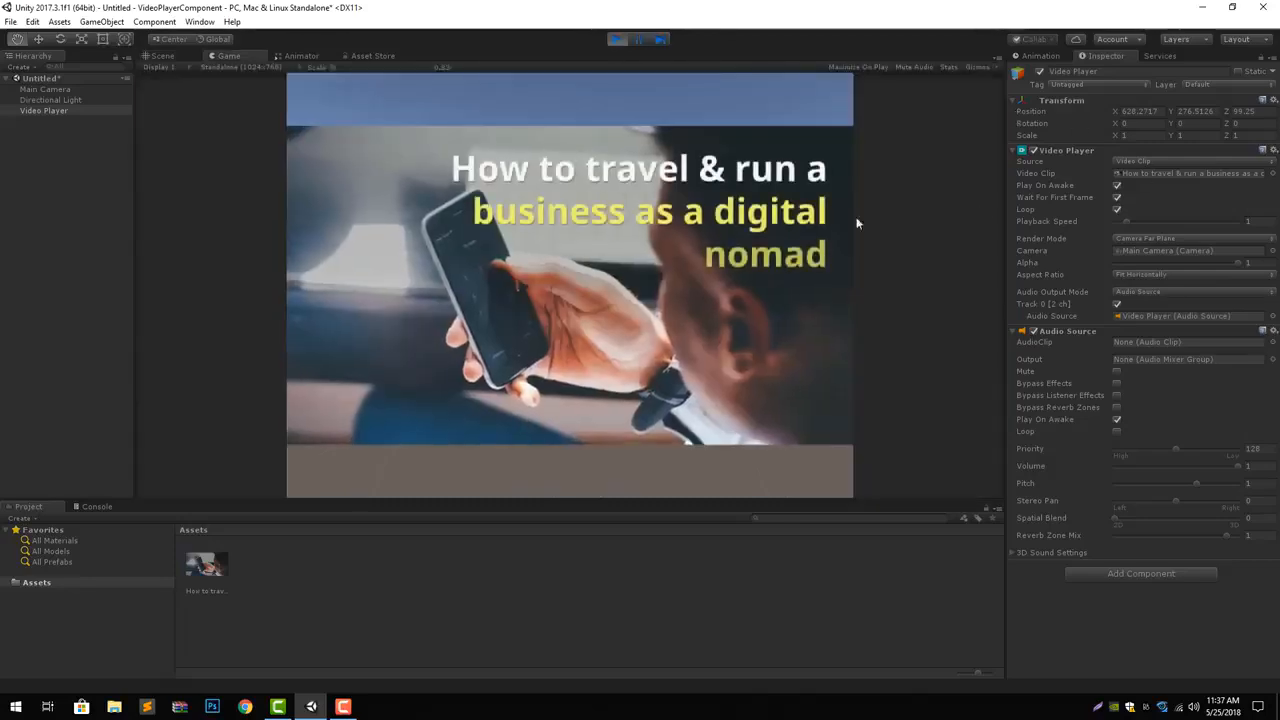
{"action": "left_click", "coordinate": [1115, 240]}
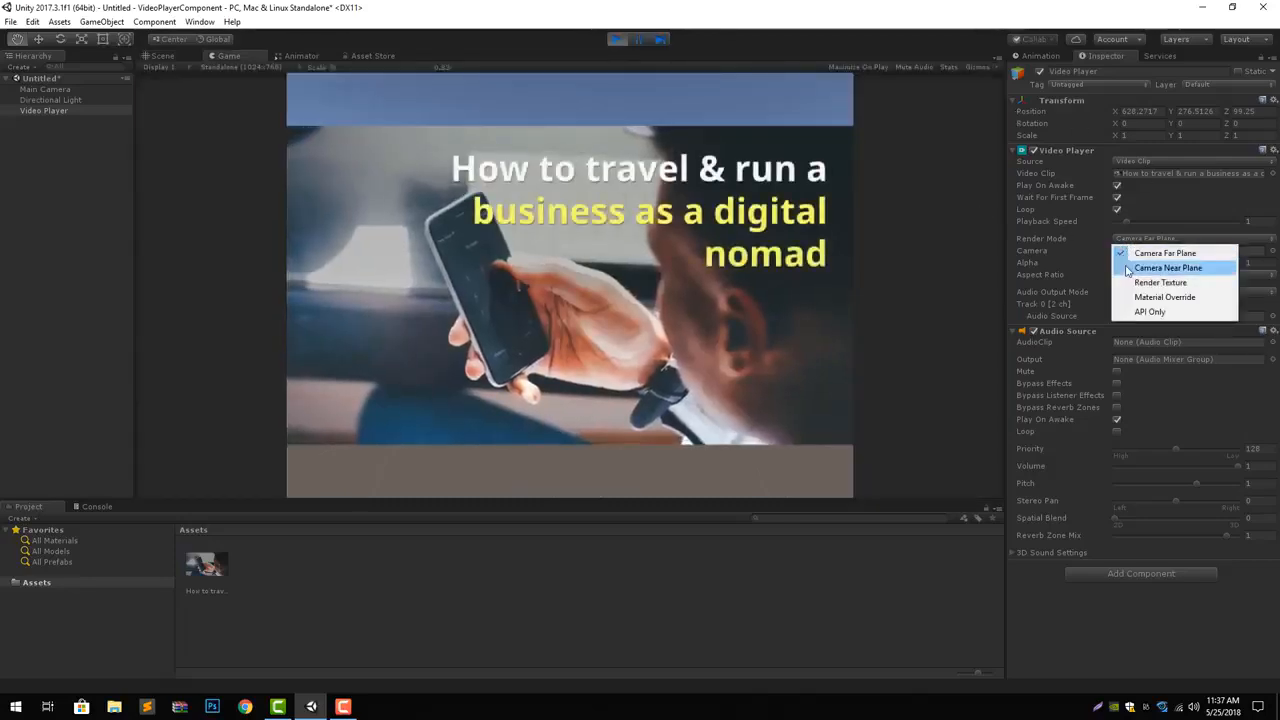
{"action": "left_click", "coordinate": [1127, 268]}
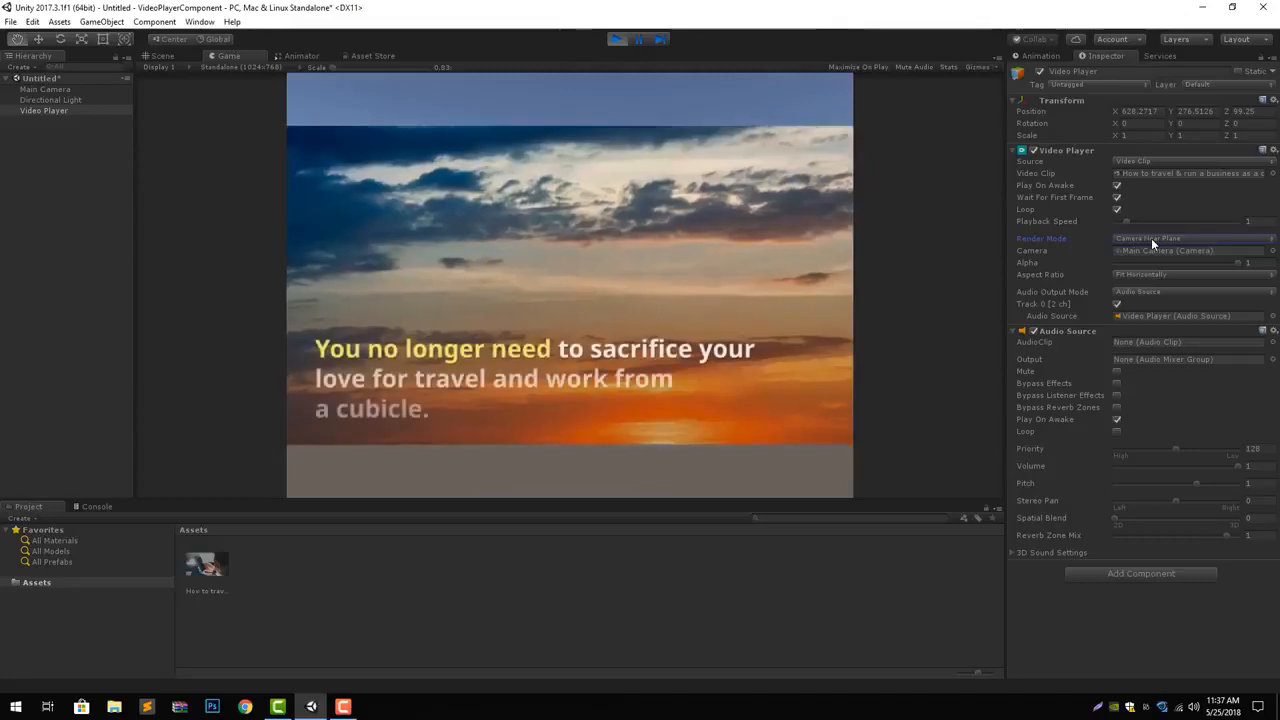
{"action": "left_click", "coordinate": [617, 39]}
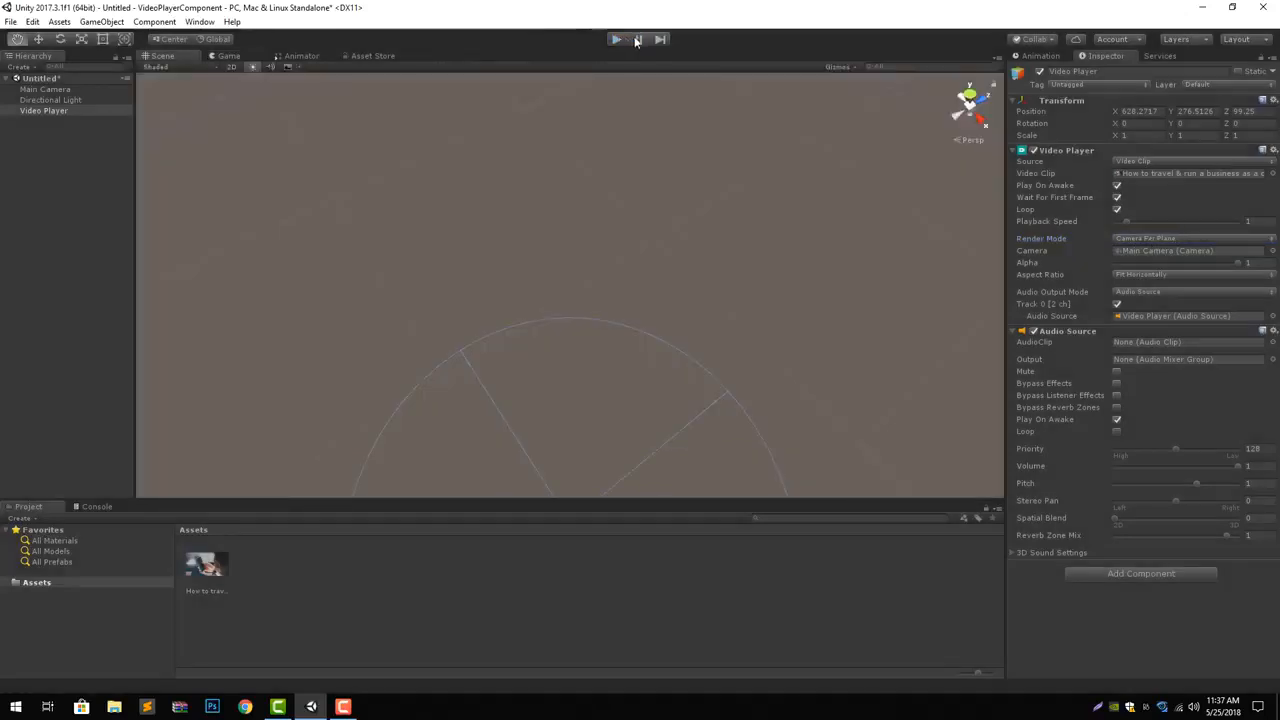
{"action": "right_click", "coordinate": [66, 158]}
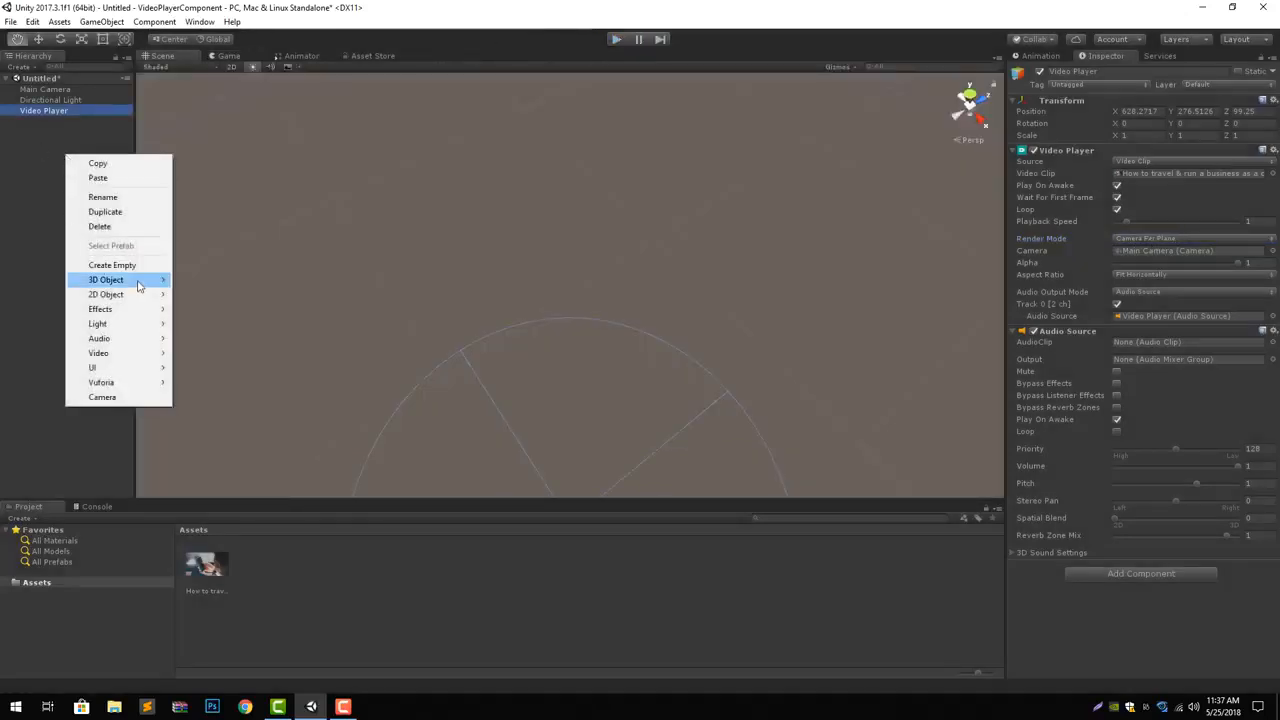
{"action": "mouse_move", "coordinate": [110, 280]}
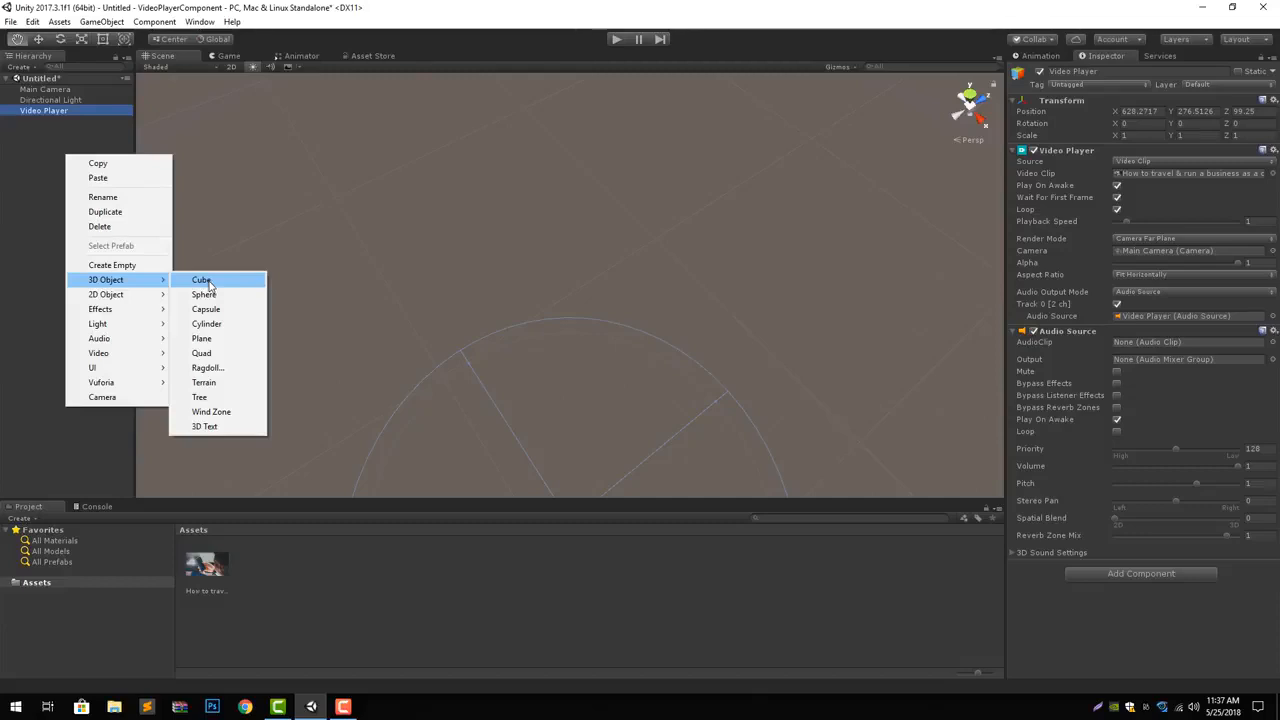
{"action": "left_click", "coordinate": [211, 338]}
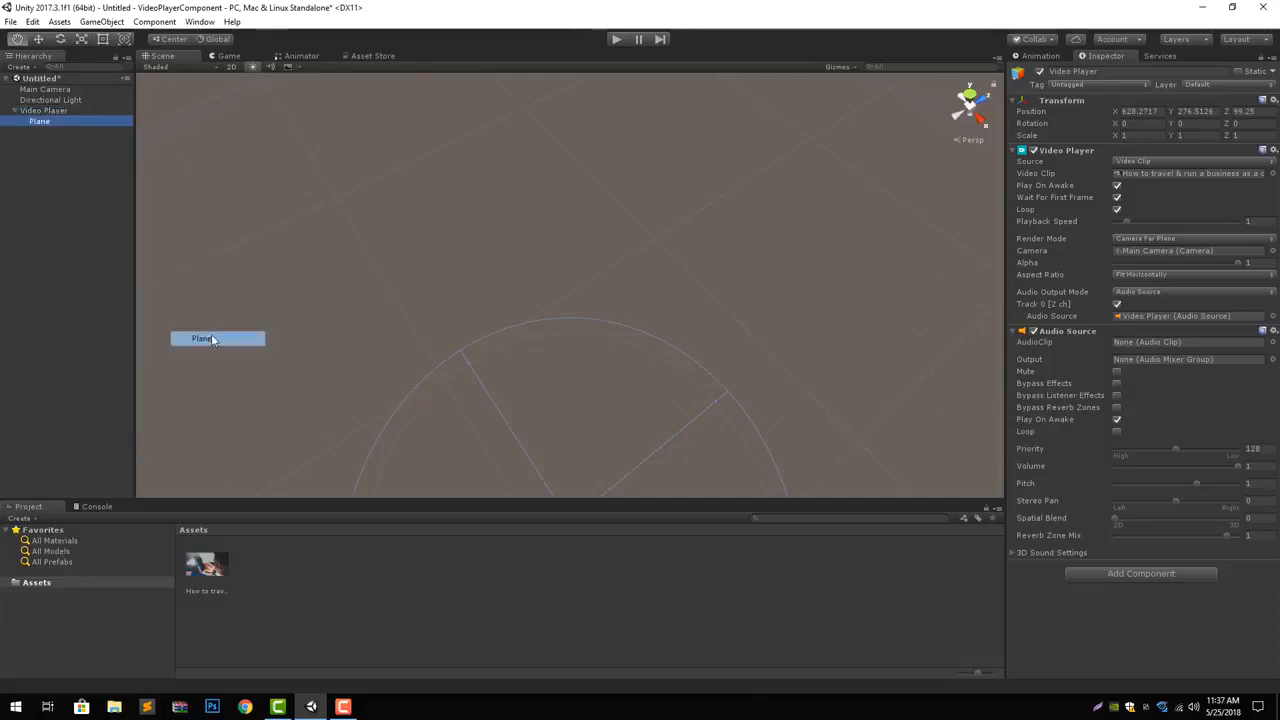
{"action": "double_click", "coordinate": [40, 122]}
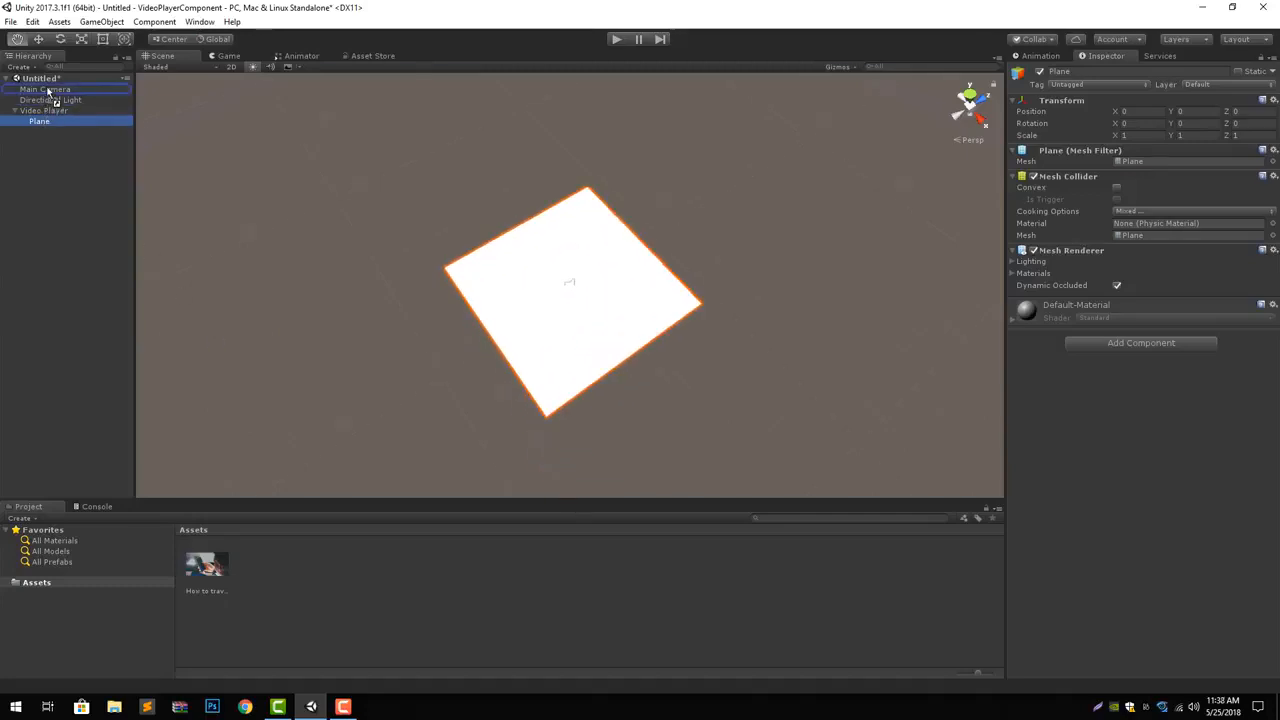
{"action": "key", "text": "Delete"}
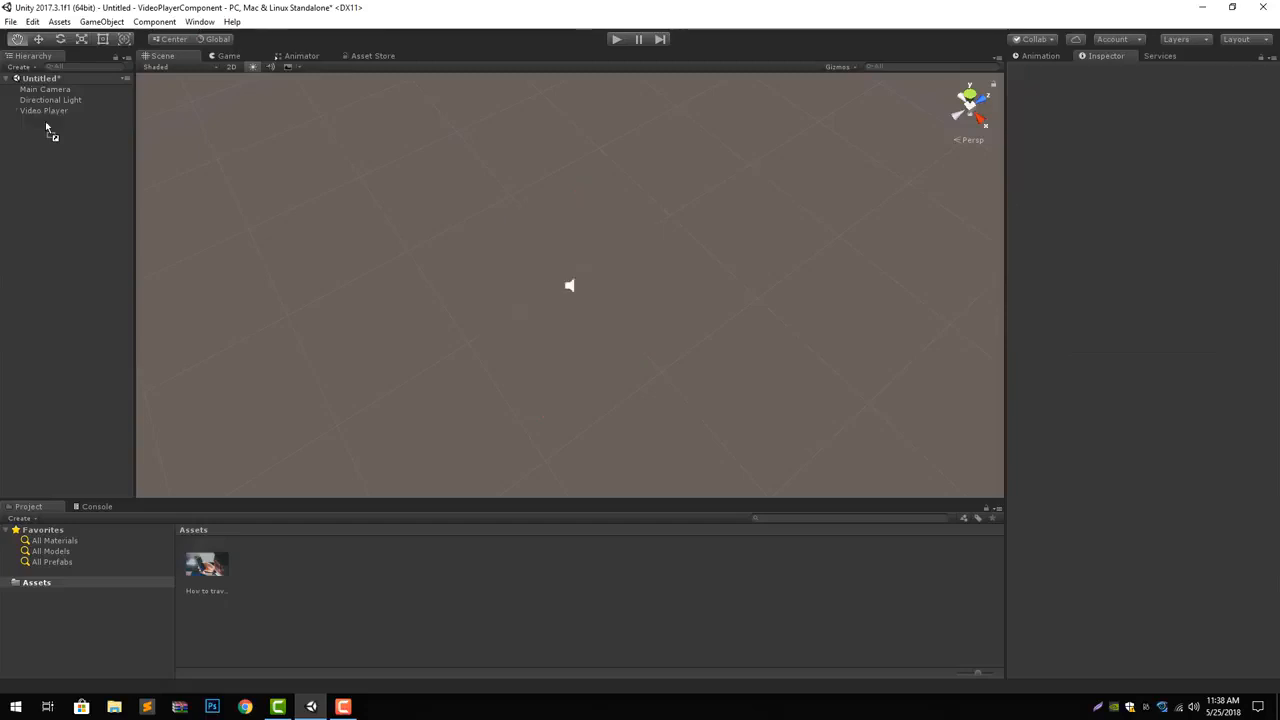
Create a 3D Plane as a child of the Main Camera.
{"action": "right_click", "coordinate": [45, 90]}
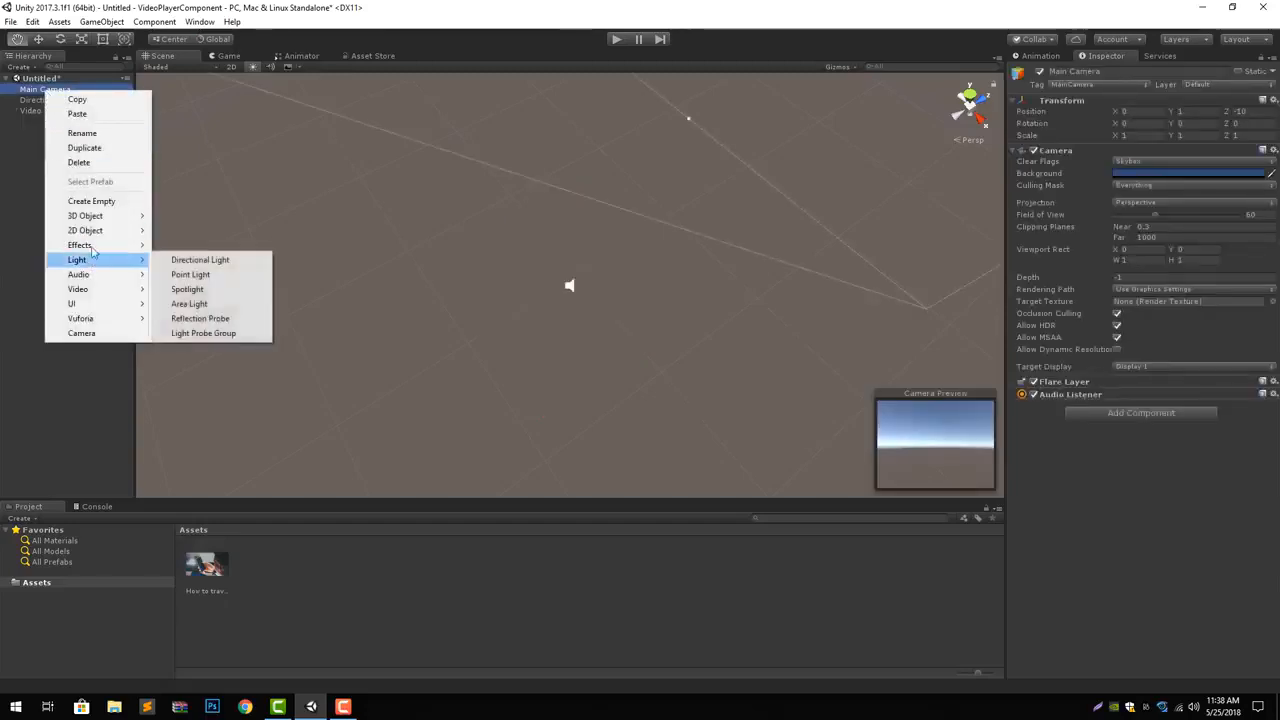
{"action": "mouse_move", "coordinate": [140, 215]}
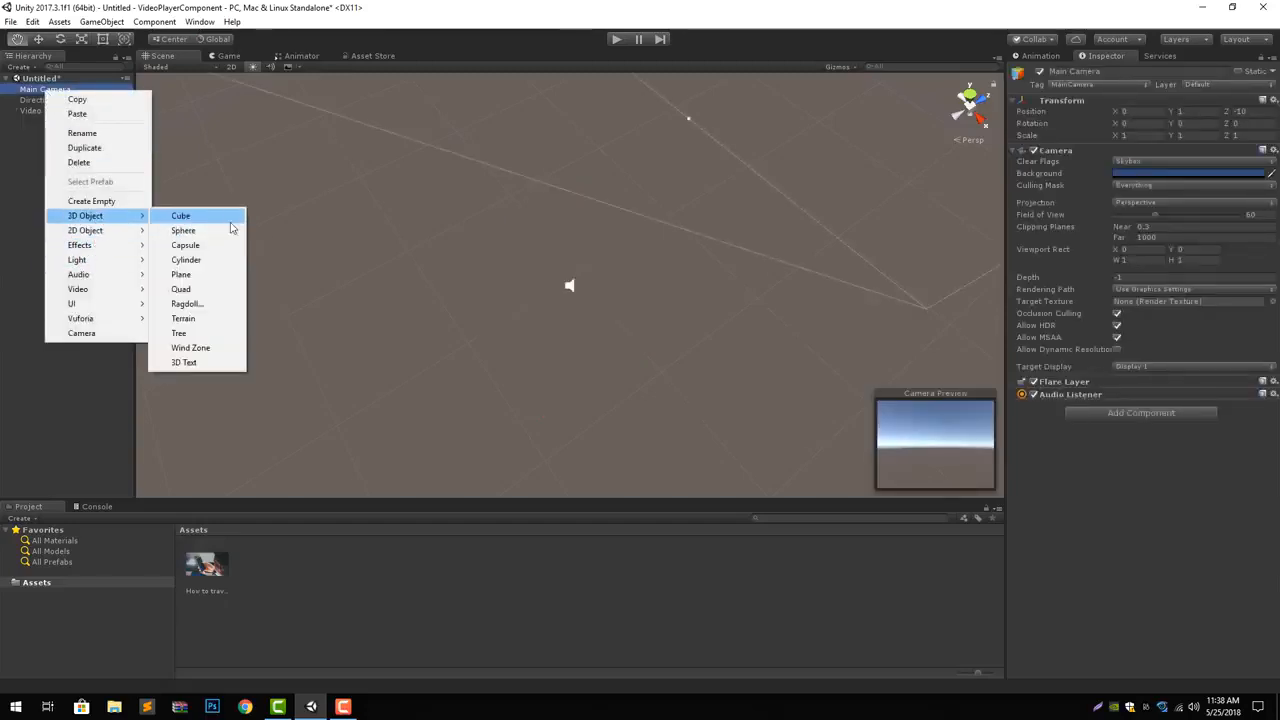
{"action": "left_click", "coordinate": [229, 276]}
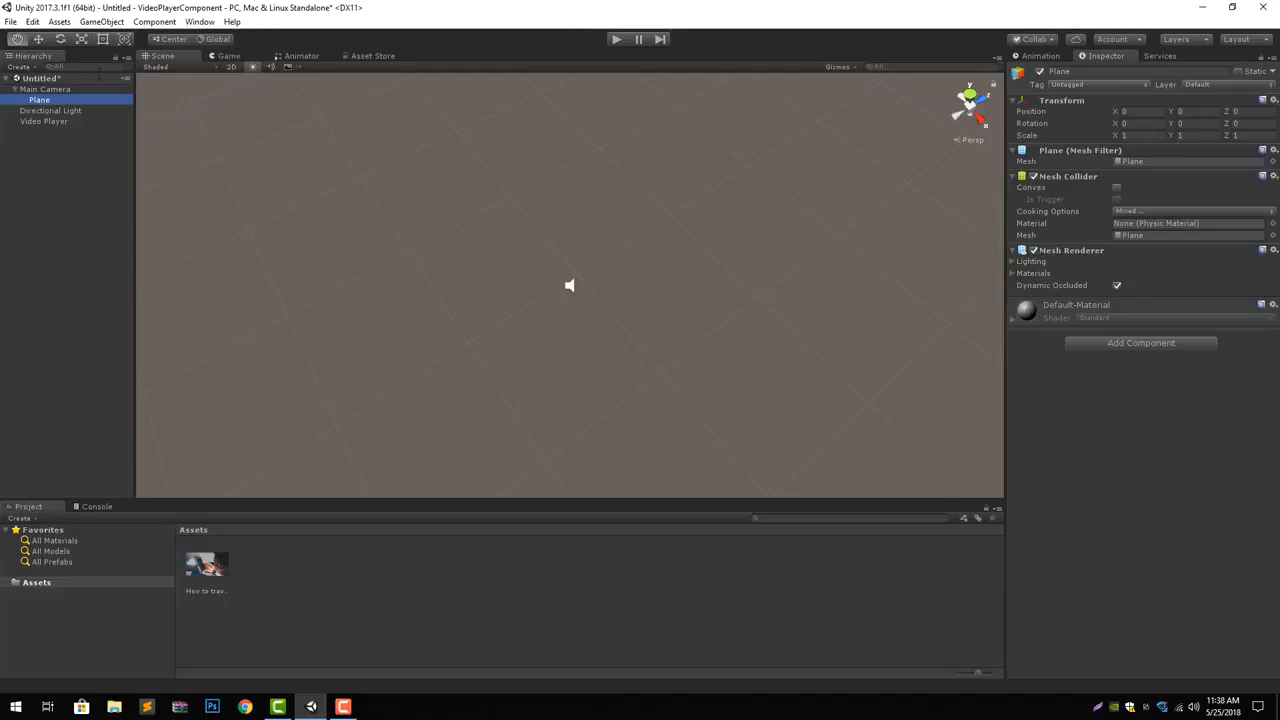
{"action": "left_click", "coordinate": [63, 90]}
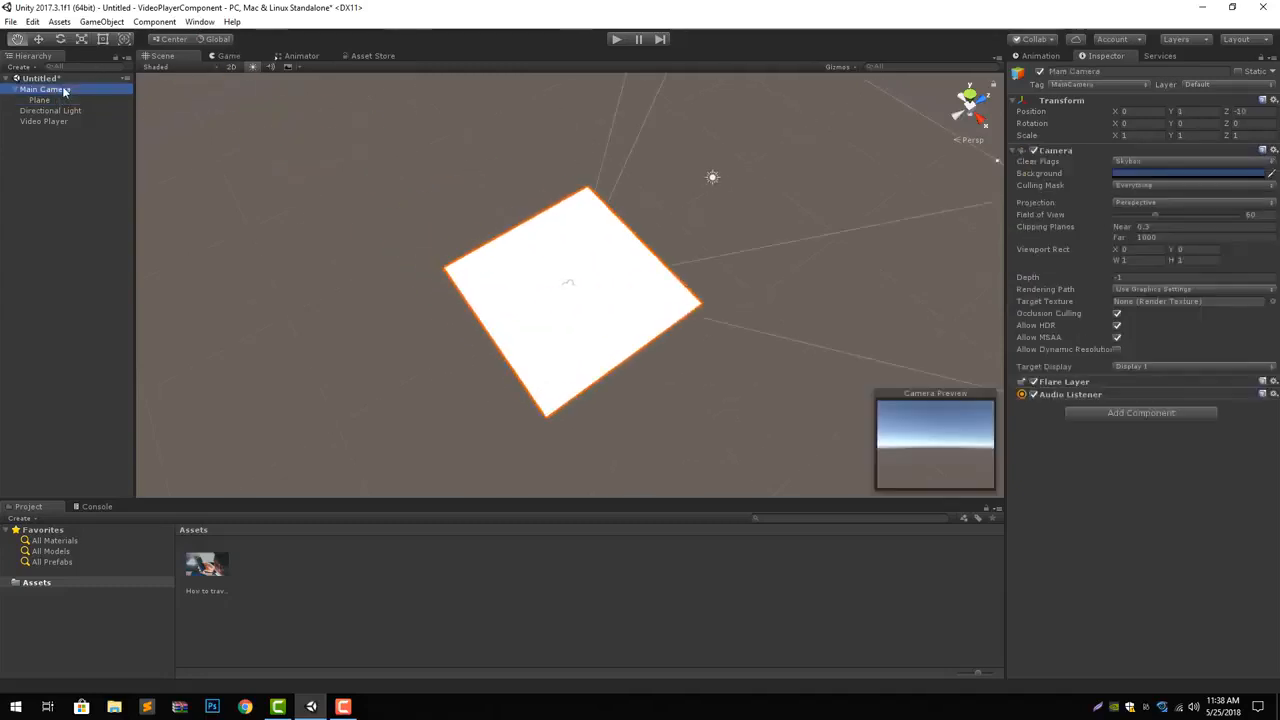
Move the Plane forward along the Z axis to about 9.65, in front of the Main Camera.
{"action": "left_click", "coordinate": [40, 101]}
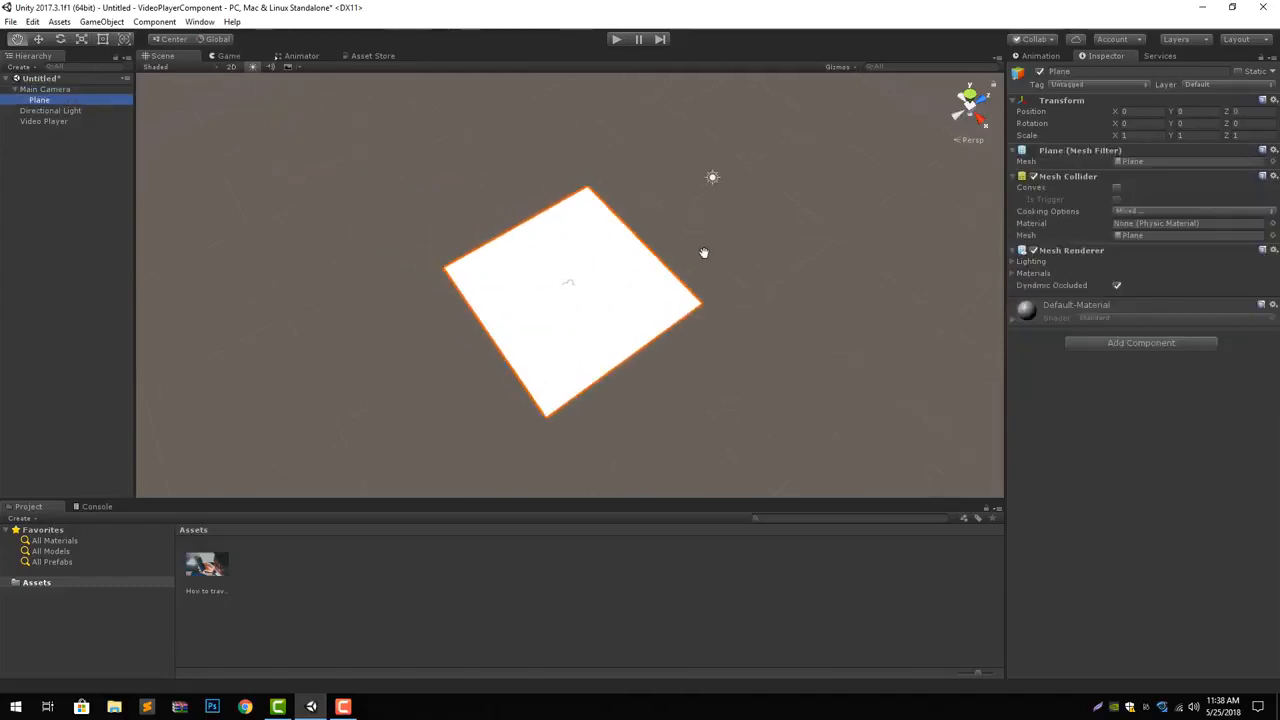
{"action": "key", "text": "w"}
{"action": "left_click_drag", "start_coordinate": [605, 262], "coordinate": [746, 224]}
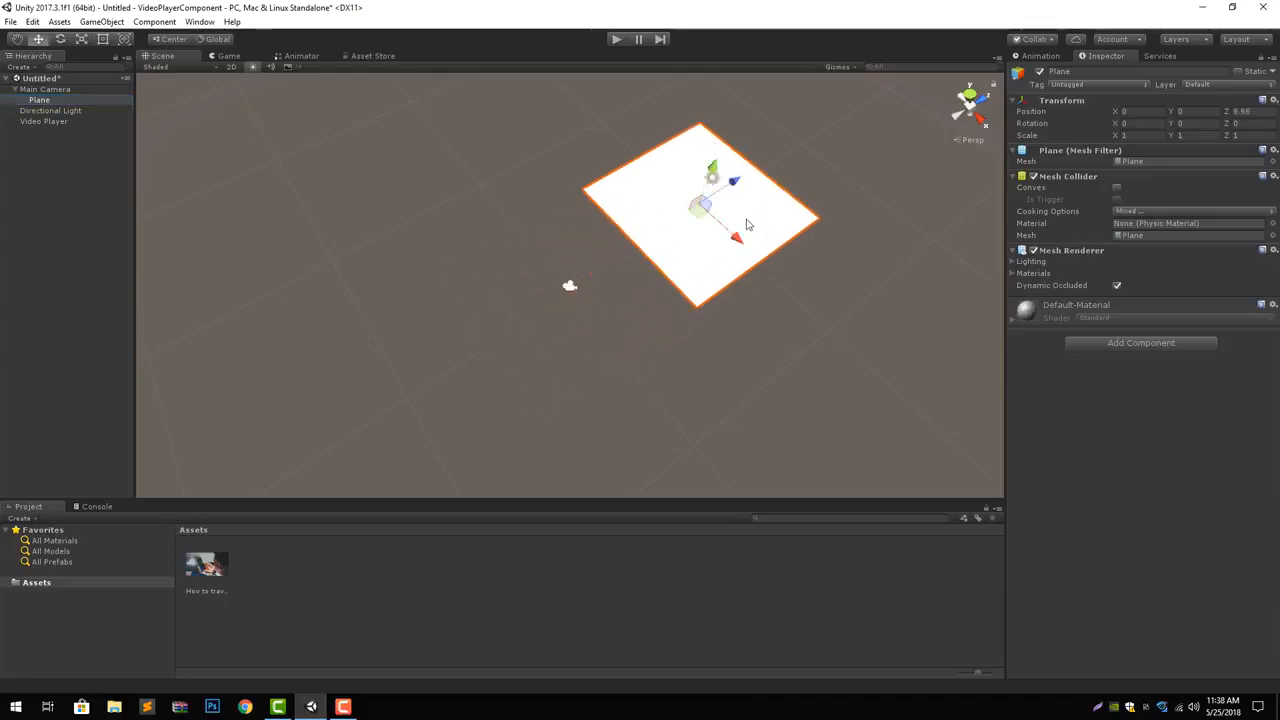
Rotate the Plane to about -98.46 degrees on the X axis to face the camera and check it in the Game view.
{"action": "key", "text": "e"}
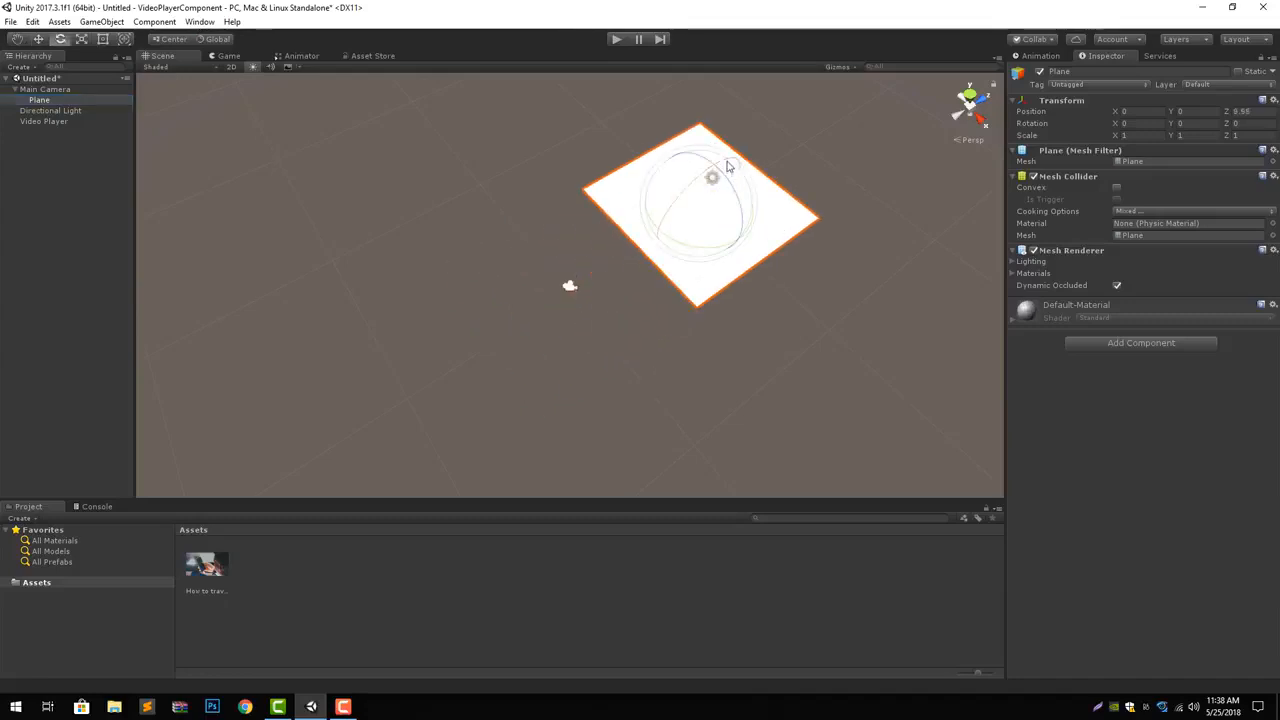
{"action": "left_click_drag", "start_coordinate": [728, 166], "coordinate": [632, 226]}
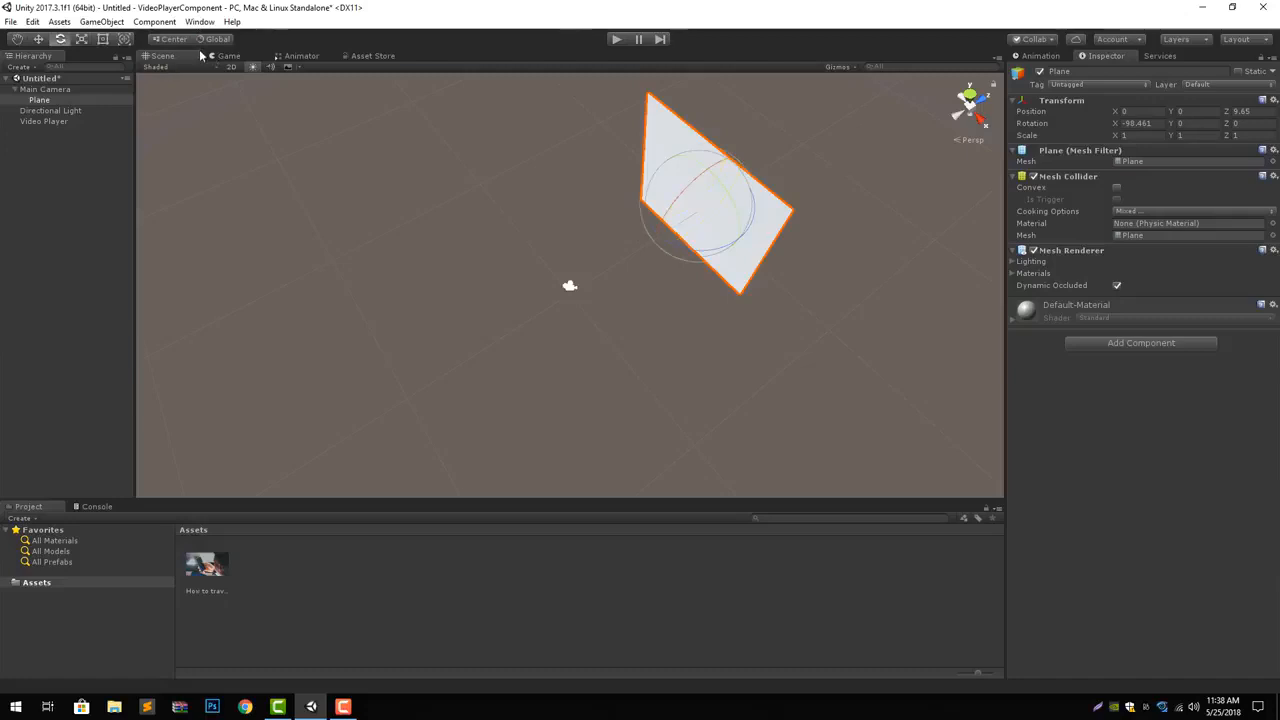
{"action": "left_click", "coordinate": [236, 56]}
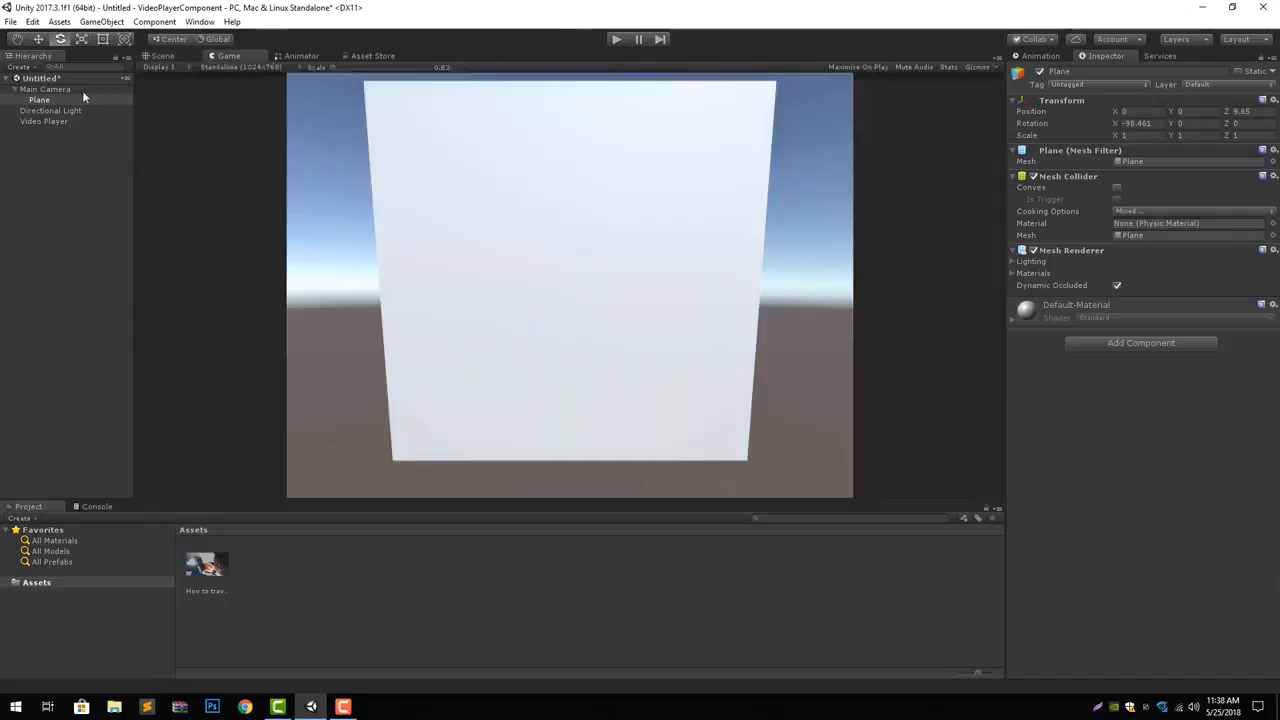
Set the Video Player's render mode to Material Override and assign the Plane as its renderer.
{"action": "left_click", "coordinate": [55, 90]}
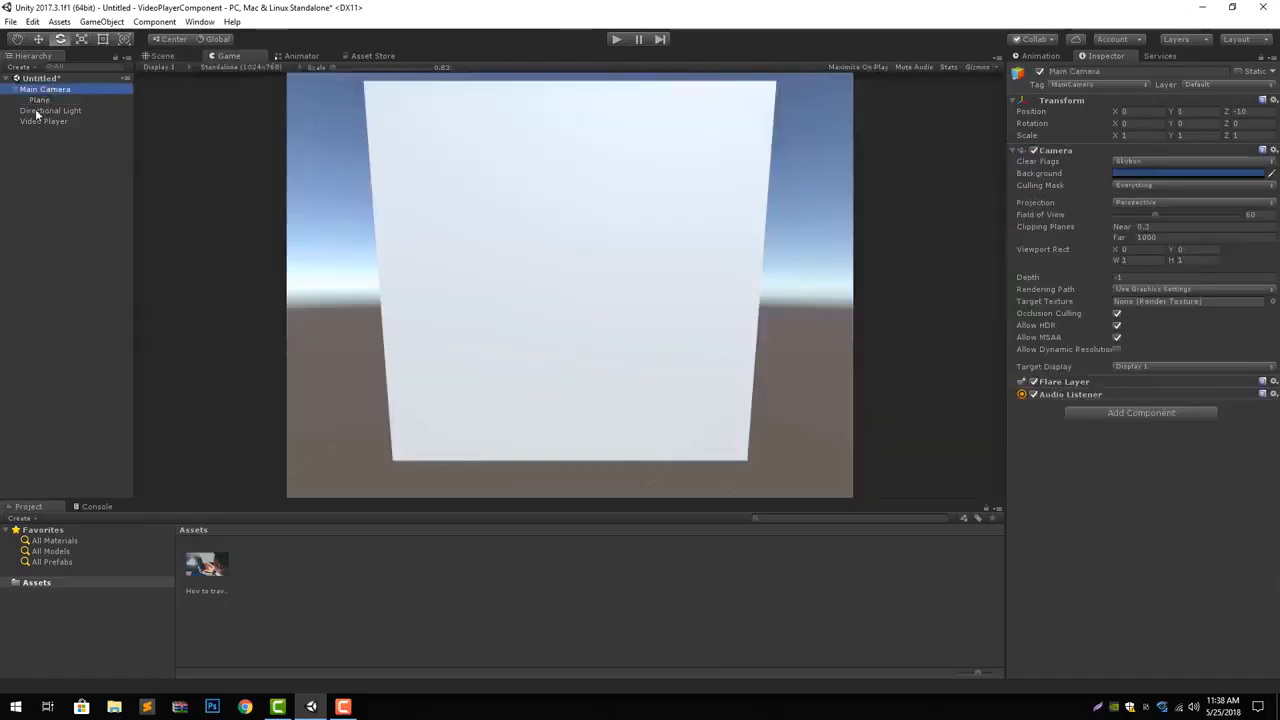
{"action": "left_click", "coordinate": [42, 121]}
{"action": "left_click", "coordinate": [1156, 238]}
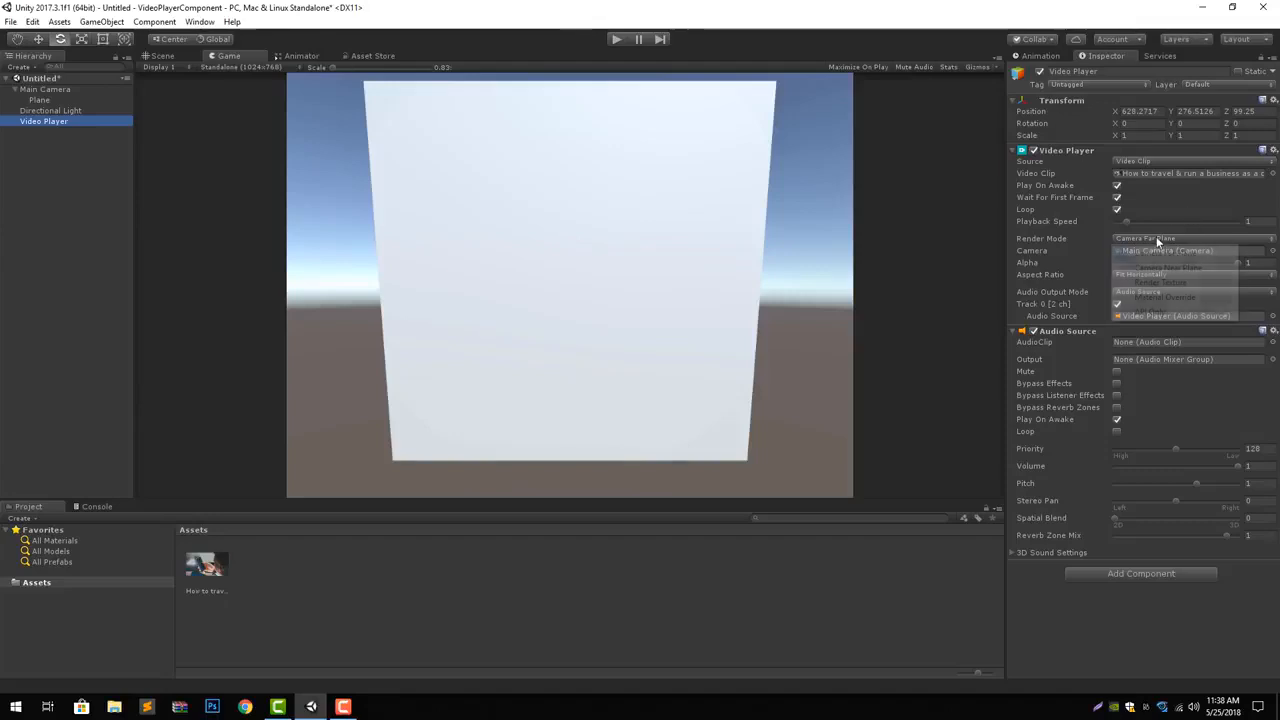
{"action": "left_click", "coordinate": [1160, 294]}
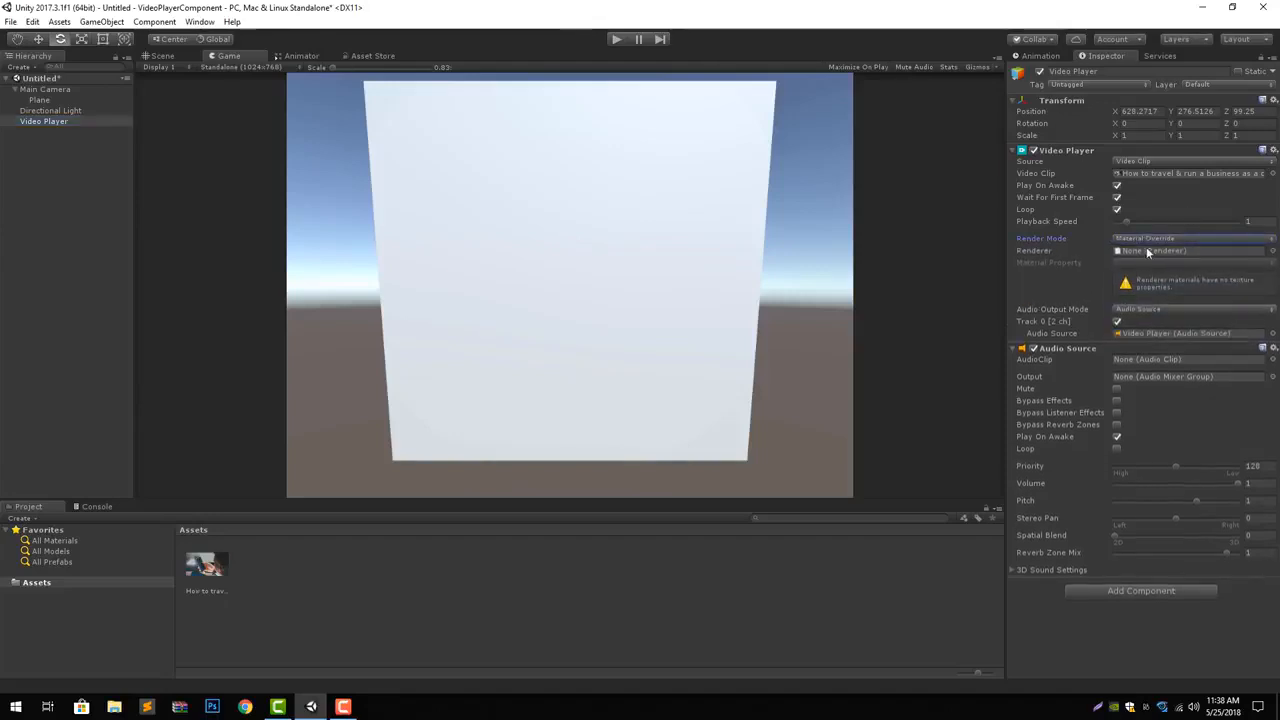
{"action": "left_click_drag", "start_coordinate": [28, 105], "coordinate": [1218, 258]}
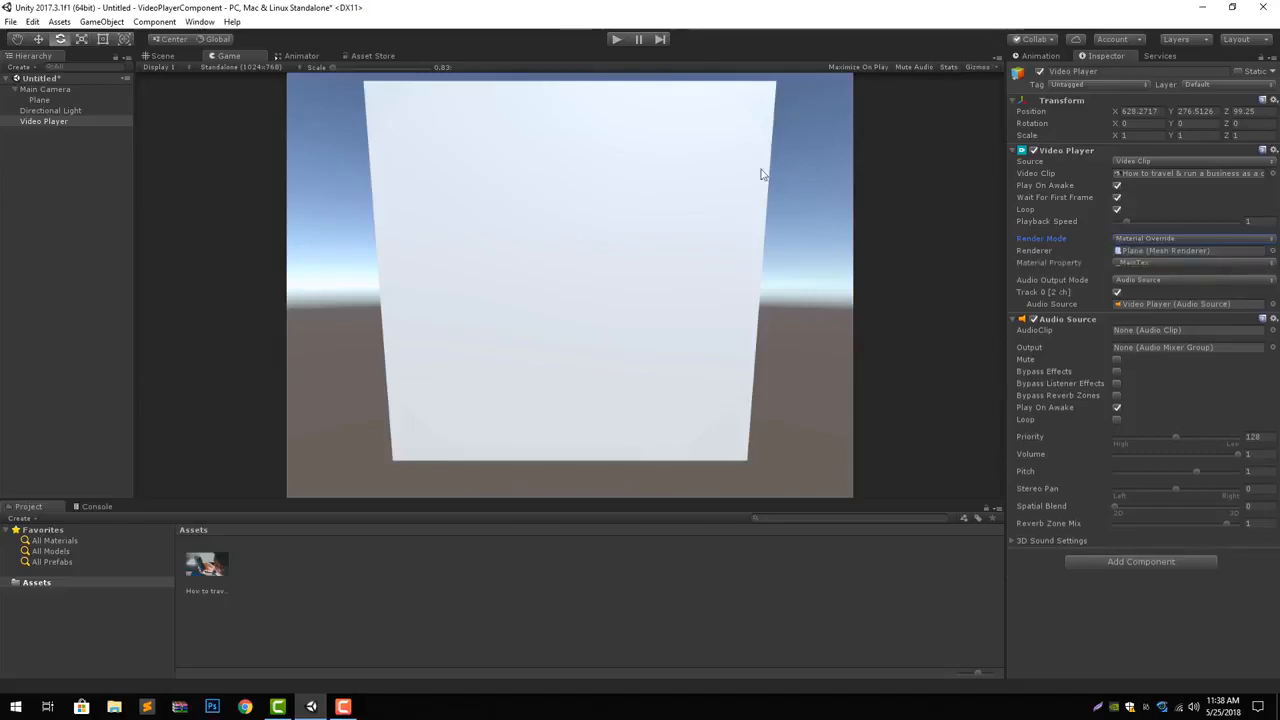
Play the scene, rotate the Plane to about -256, -52.3 and 126.8 degrees, and check the video in the Game view.
{"action": "left_click", "coordinate": [619, 38]}
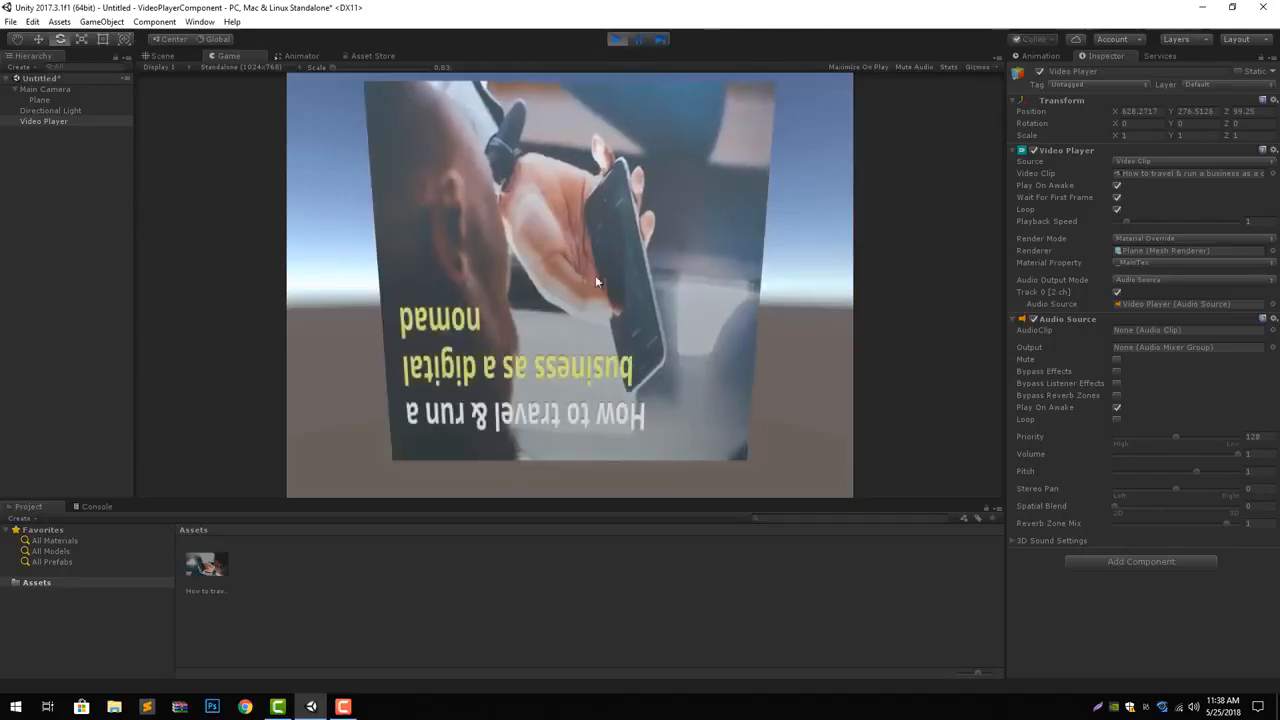
{"action": "left_click", "coordinate": [175, 55]}
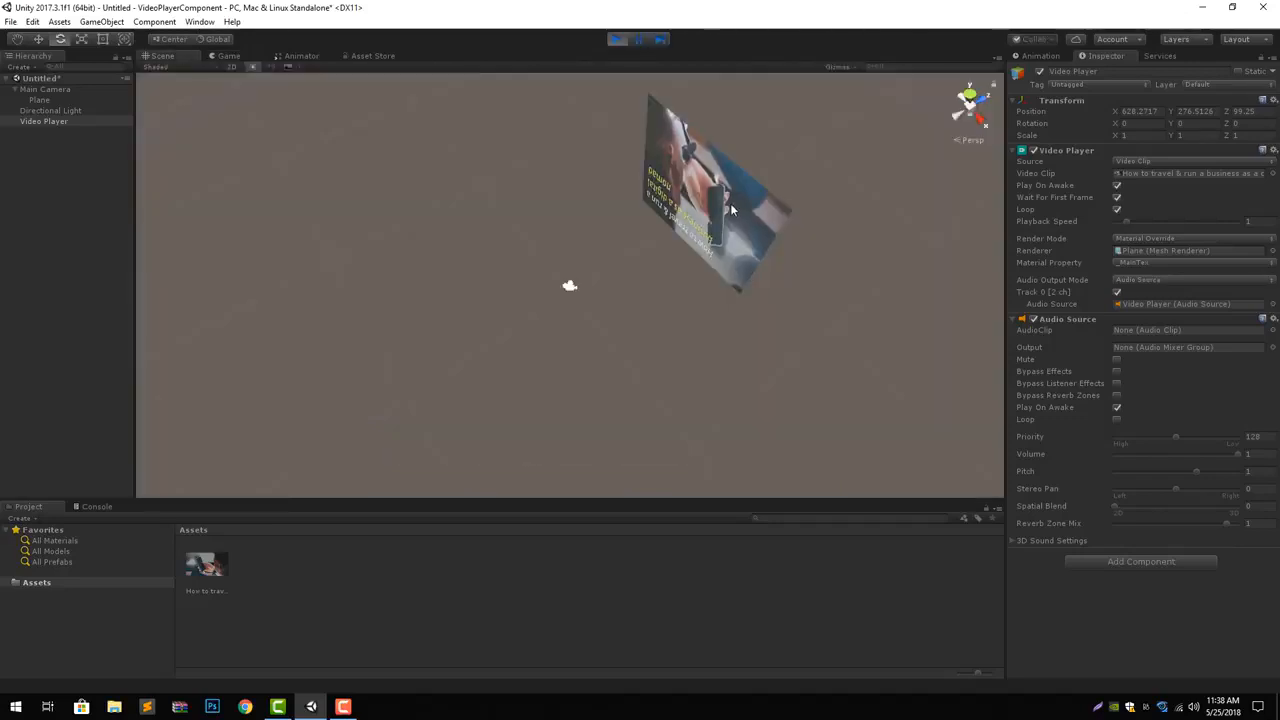
{"action": "left_click", "coordinate": [690, 192]}
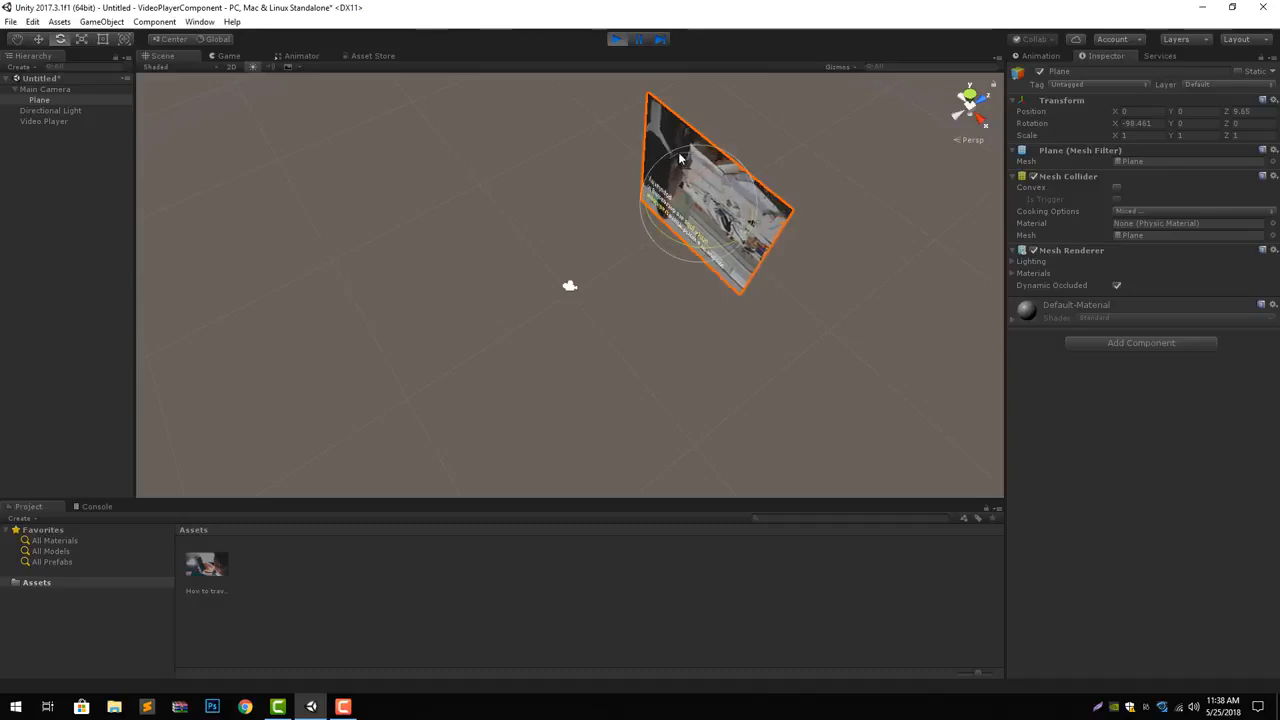
{"action": "left_click_drag", "start_coordinate": [690, 192], "coordinate": [680, 217]}
{"action": "key", "text": "w"}
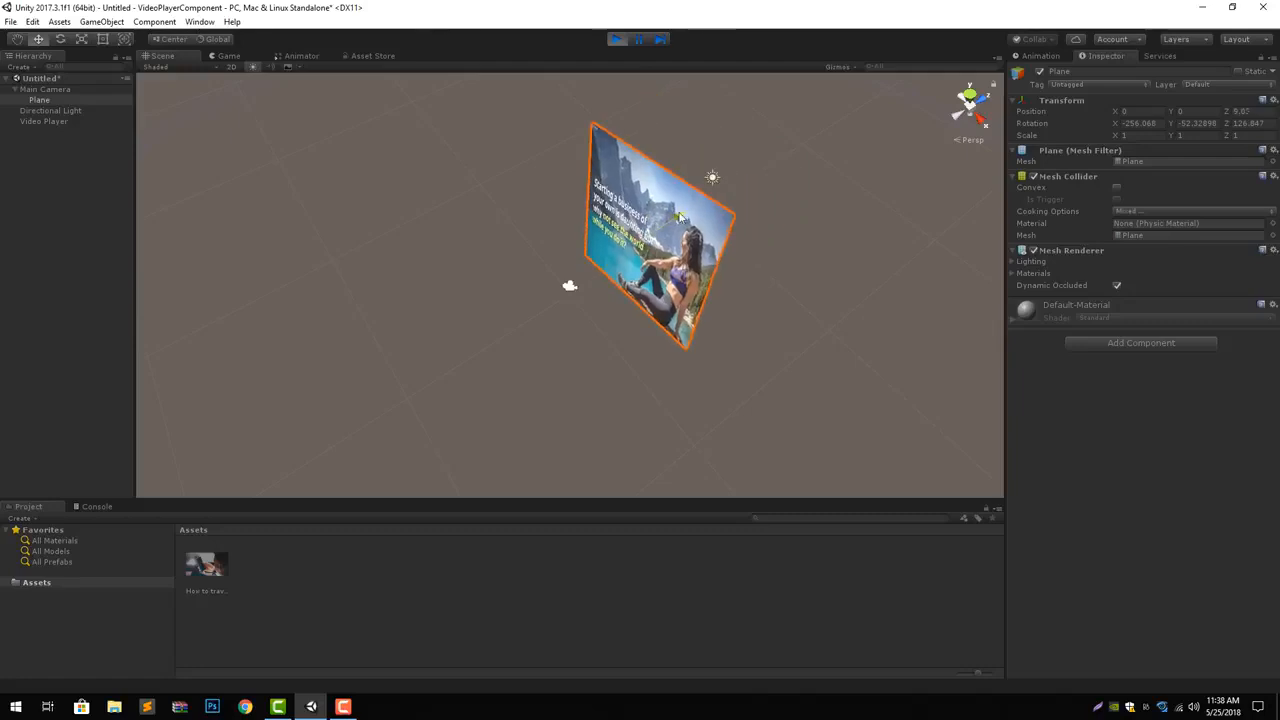
{"action": "left_click", "coordinate": [228, 56]}
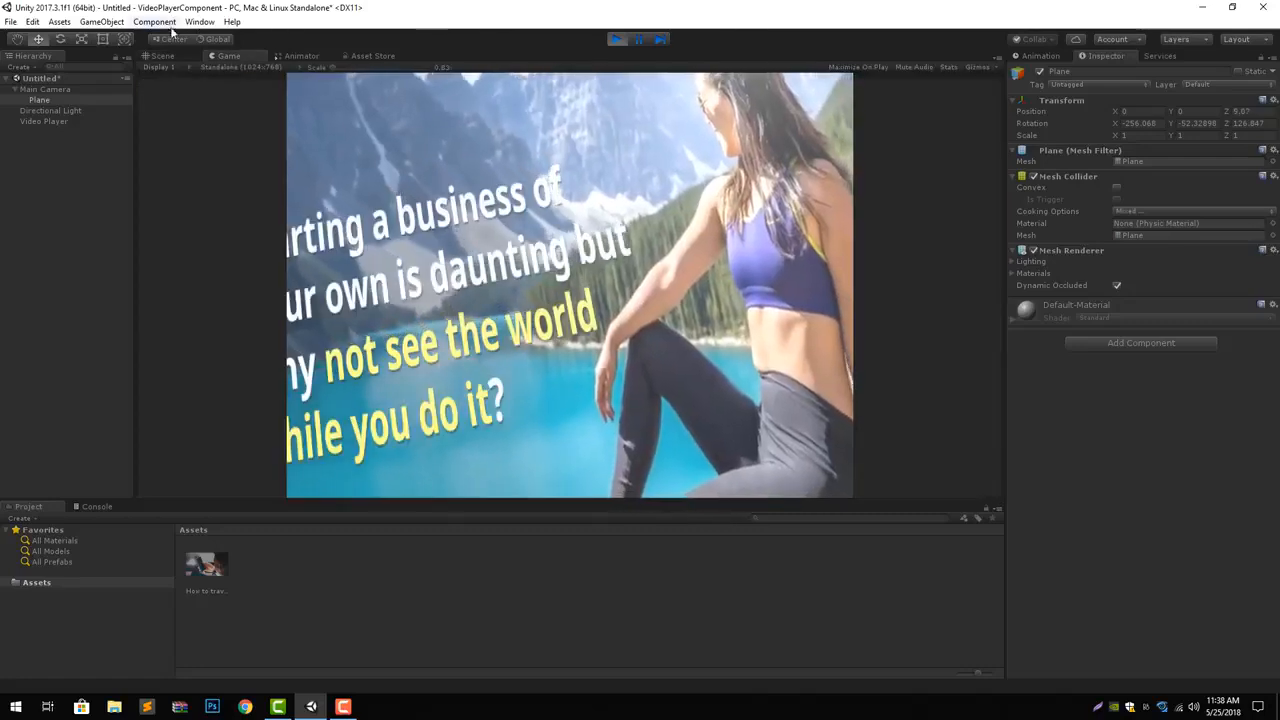
During playback, move the Plane to about 17.88 on Z, check it in the Game view, and bring it back to about 11.82.
{"action": "left_click", "coordinate": [176, 54]}
{"action": "left_click_drag", "start_coordinate": [679, 217], "coordinate": [866, 149]}
{"action": "left_click", "coordinate": [226, 56]}
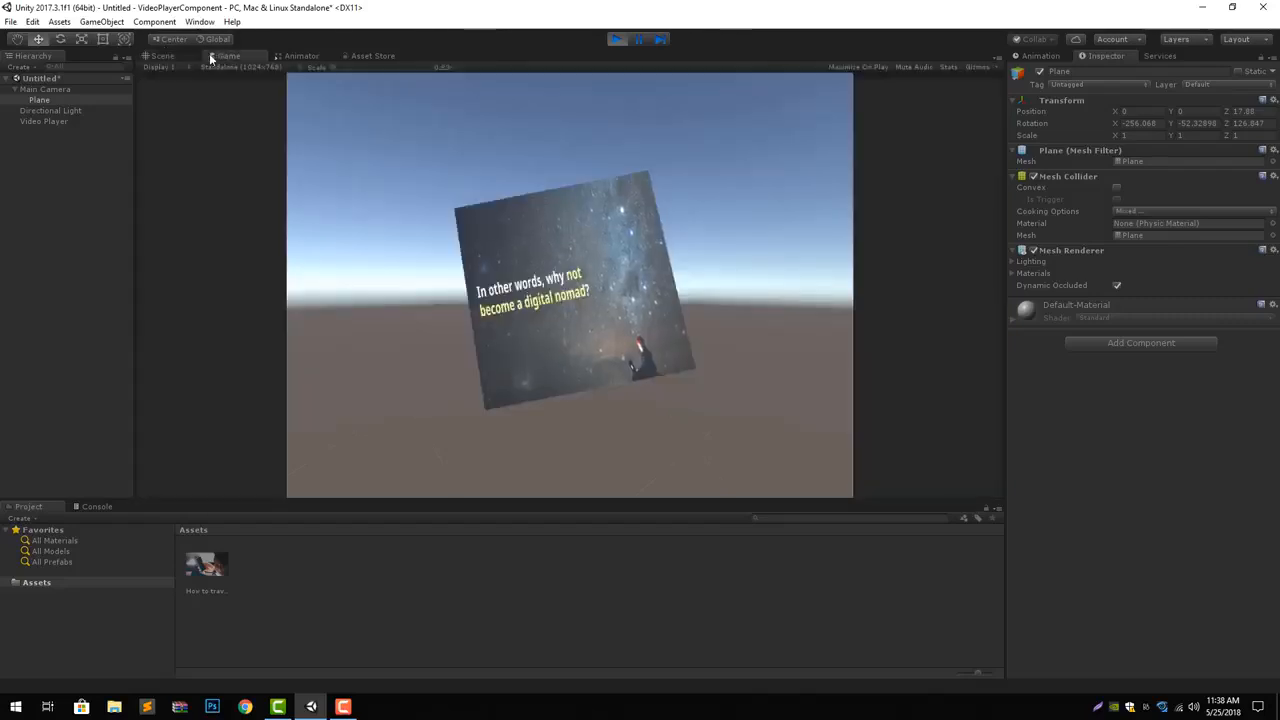
{"action": "left_click", "coordinate": [163, 56]}
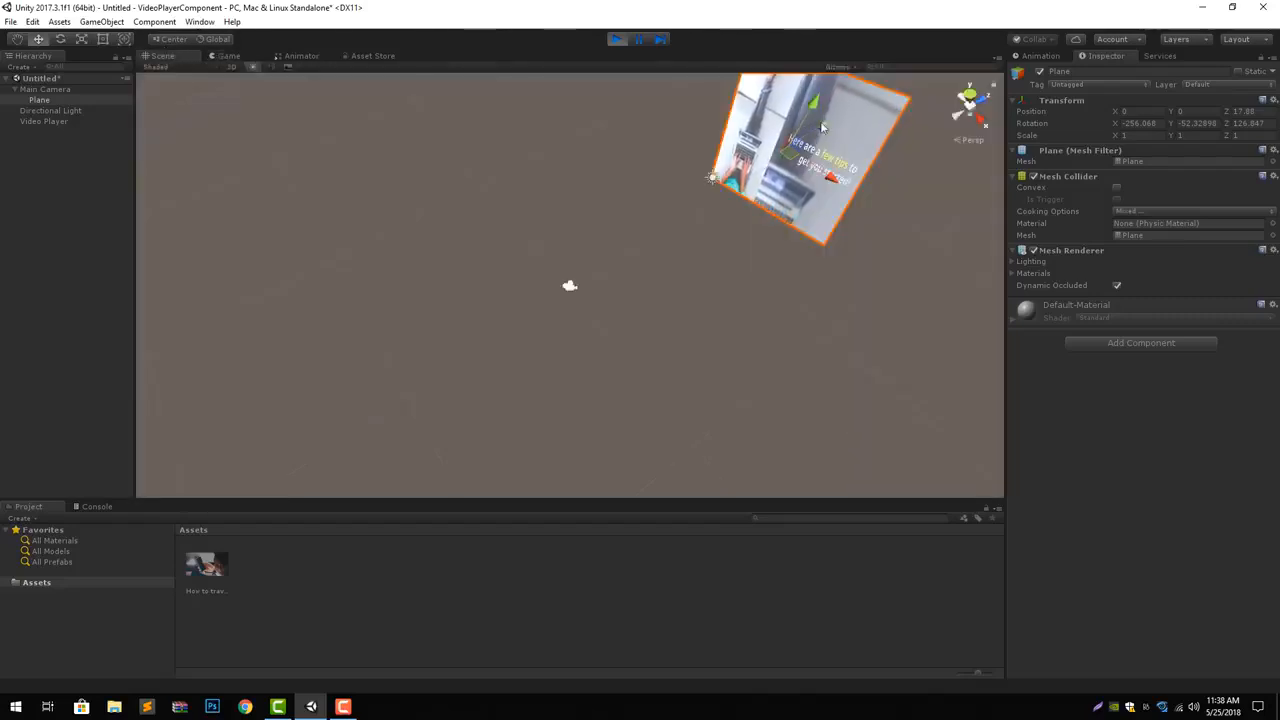
{"action": "left_click_drag", "start_coordinate": [822, 127], "coordinate": [765, 172]}
Scale the Plane to about 1.84 on X and 1.11 on Z, check it in the Game view, and stop playback.
{"action": "key", "text": "e"}
{"action": "key", "text": "r"}
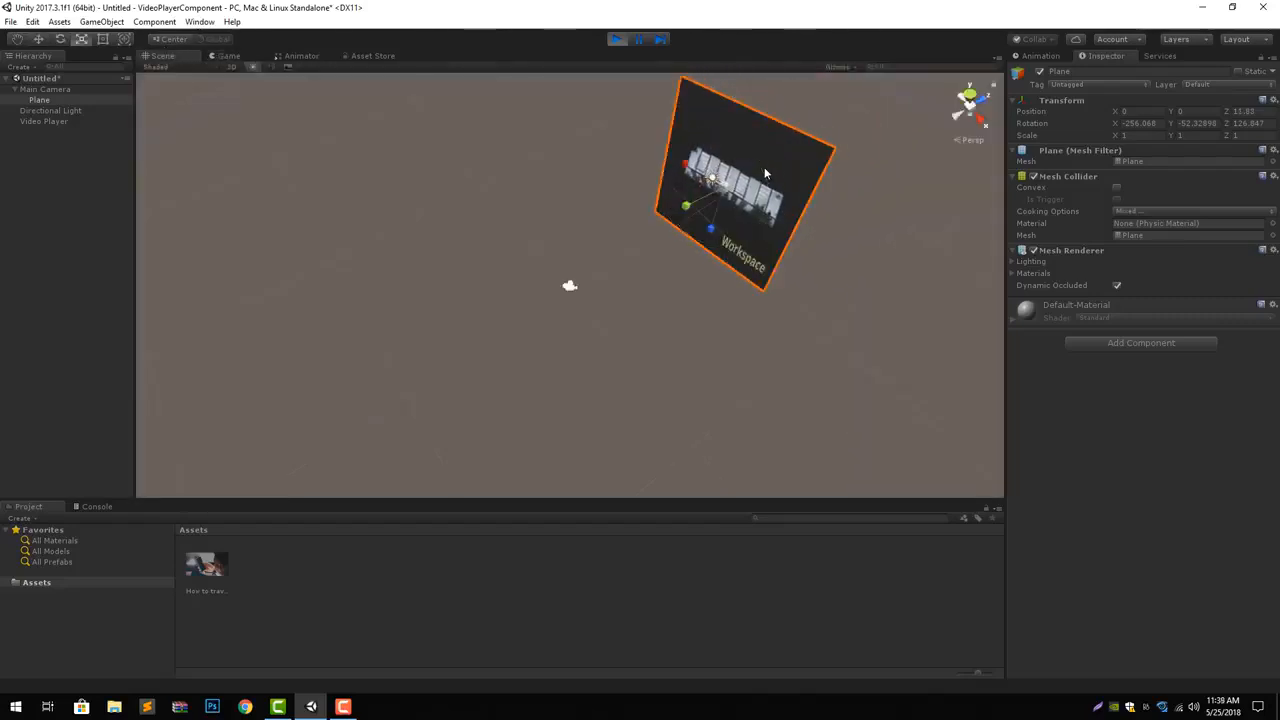
{"action": "mouse_move", "coordinate": [710, 228]}
{"action": "left_mouse_down"}
{"action": "mouse_move", "coordinate": [712, 262]}
{"action": "mouse_move", "coordinate": [709, 252]}
{"action": "left_mouse_up"}
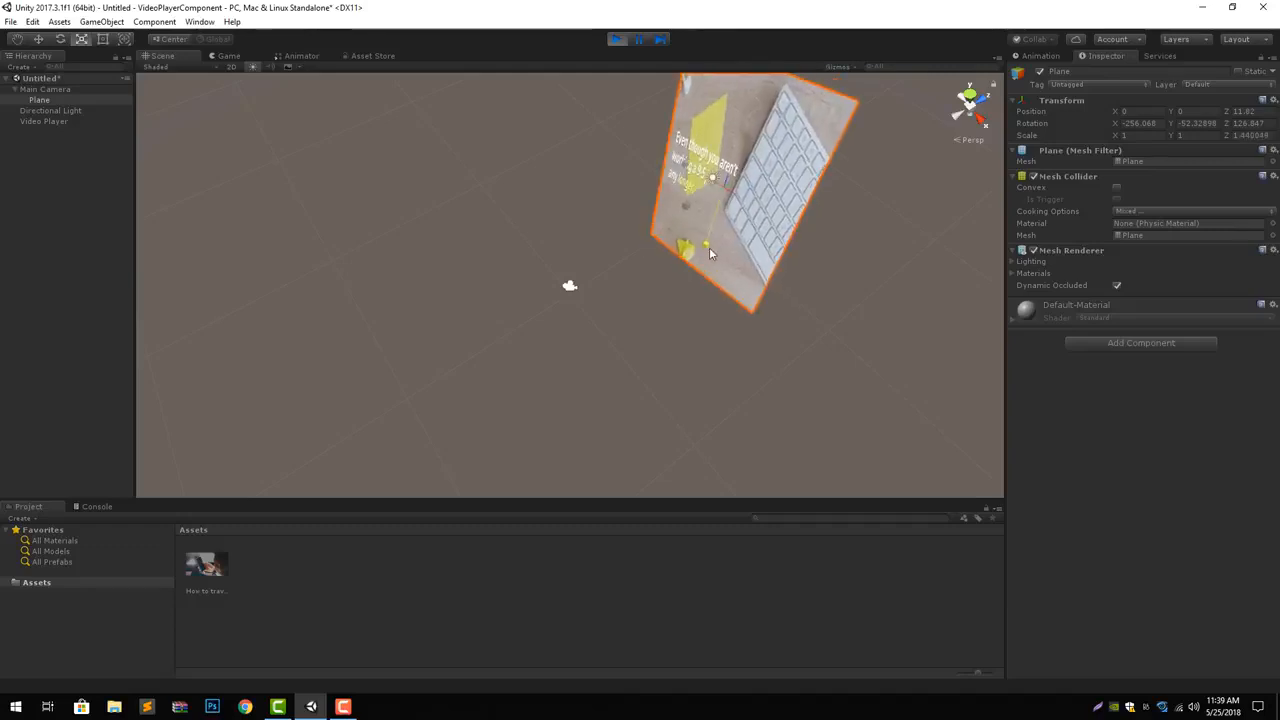
{"action": "left_click_drag", "start_coordinate": [709, 250], "coordinate": [714, 237]}
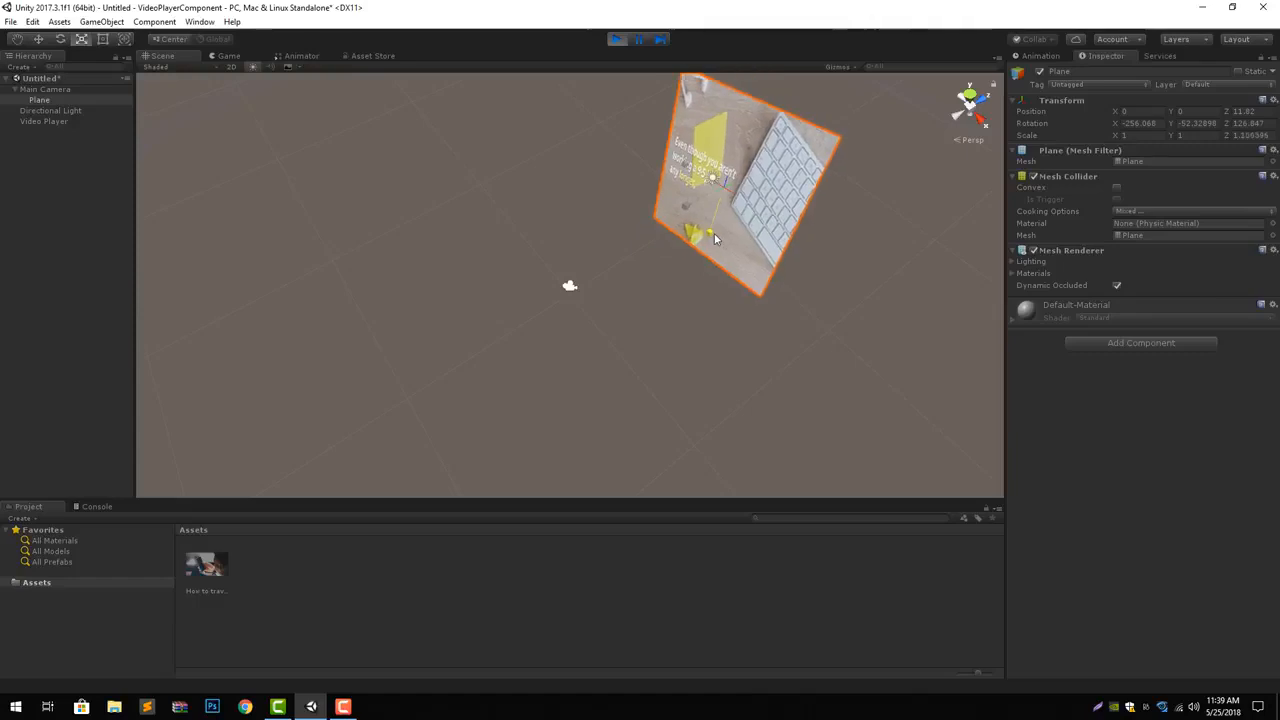
{"action": "left_click_drag", "start_coordinate": [680, 171], "coordinate": [652, 166]}
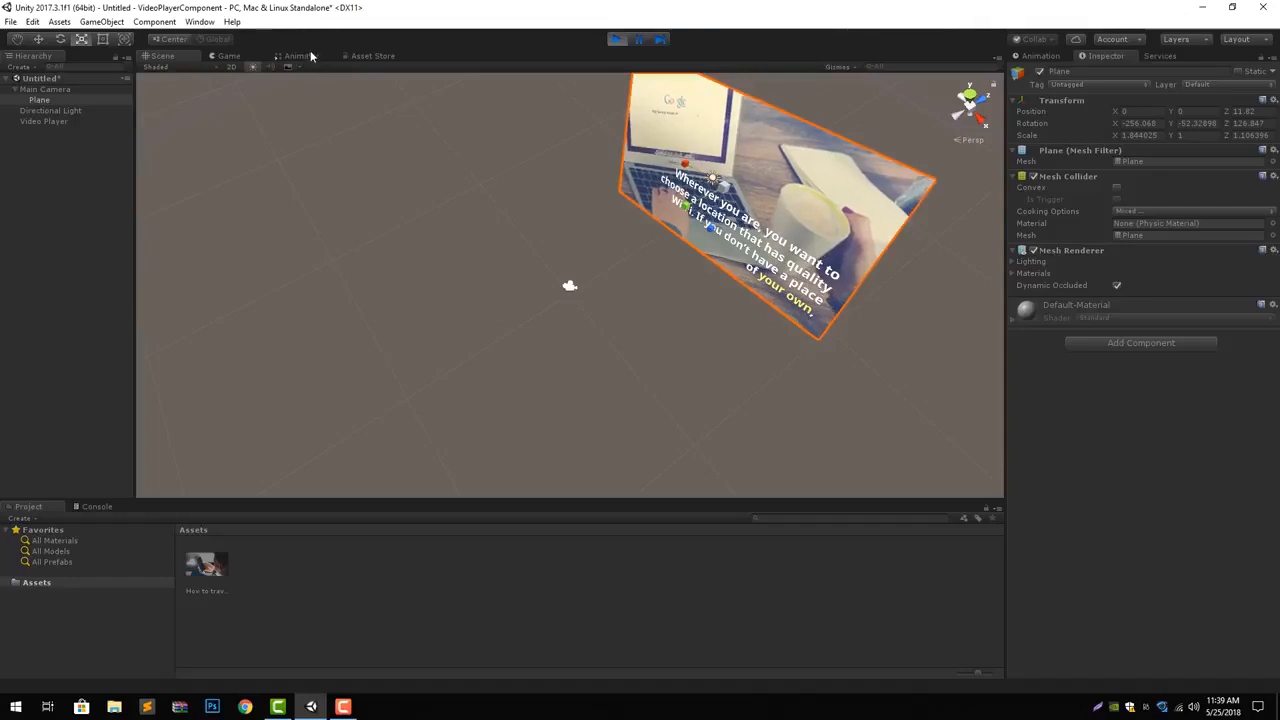
{"action": "left_click", "coordinate": [228, 55]}
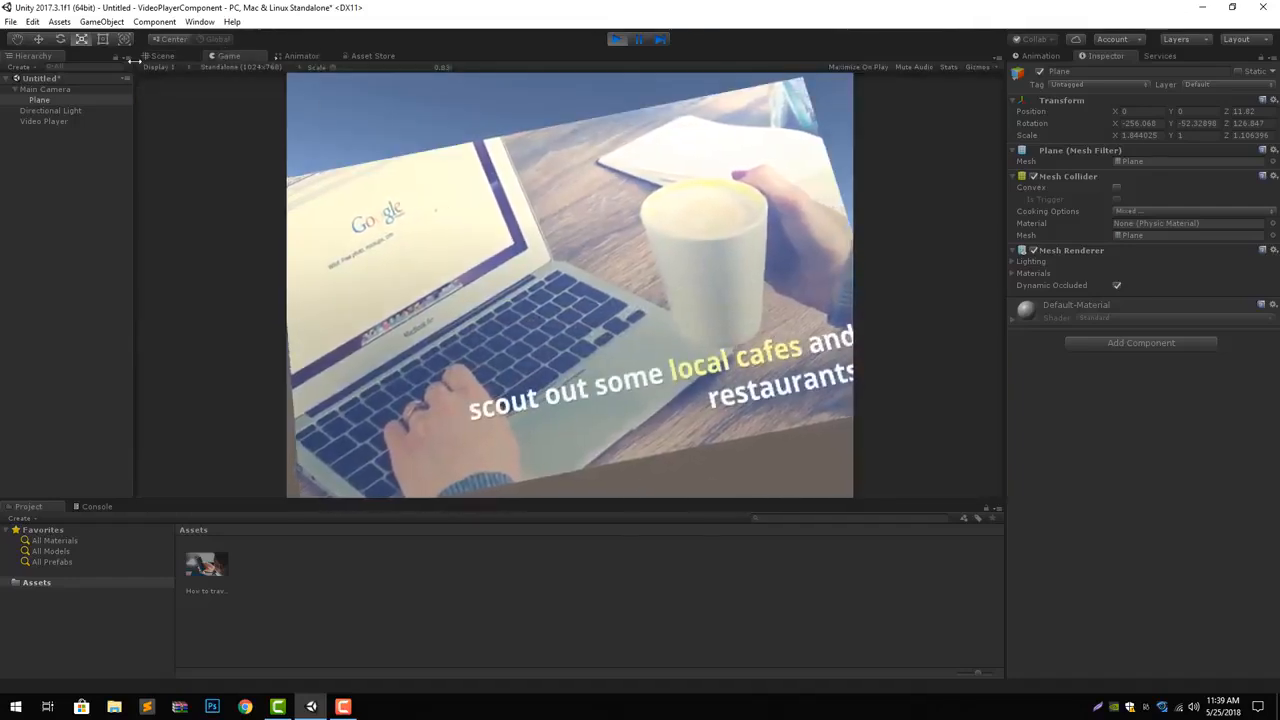
{"action": "left_click", "coordinate": [615, 38]}
Create a 3D Cylinder as a child of the Main Camera and assign it as the Video Player's renderer.
{"action": "left_click", "coordinate": [40, 89]}
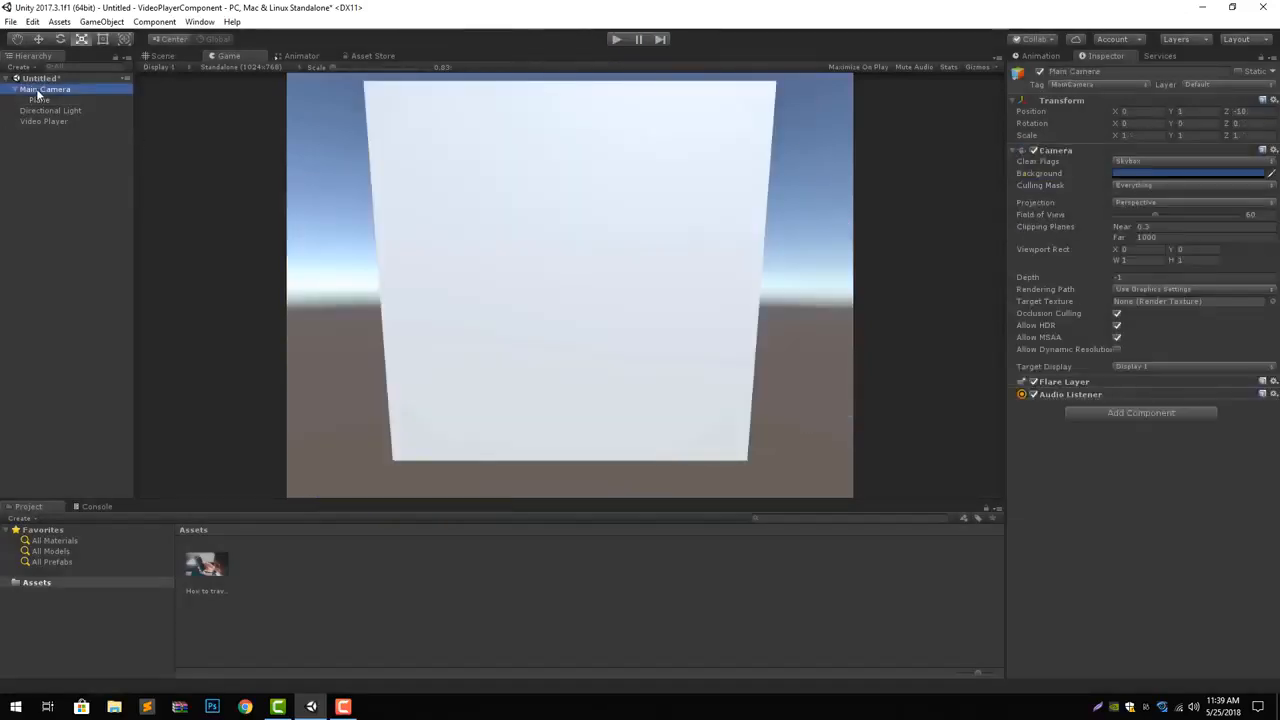
{"action": "right_click", "coordinate": [40, 90]}
{"action": "mouse_move", "coordinate": [110, 215]}
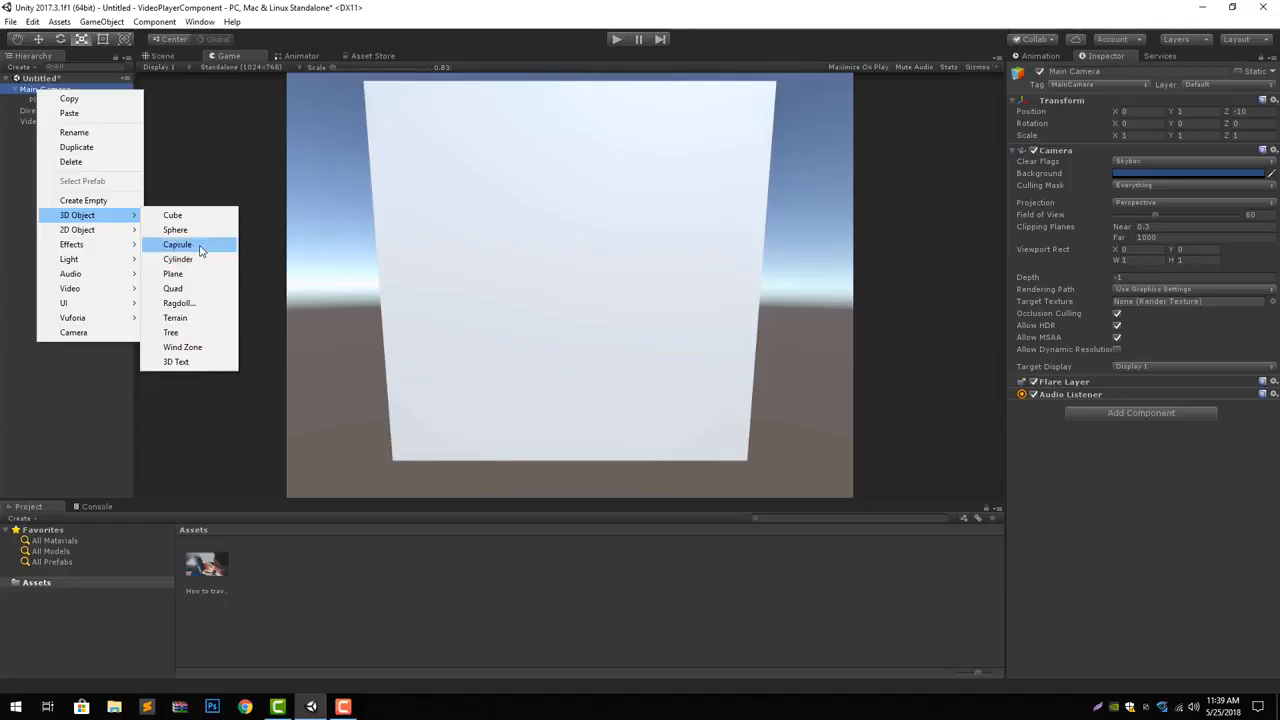
{"action": "left_click", "coordinate": [200, 260]}
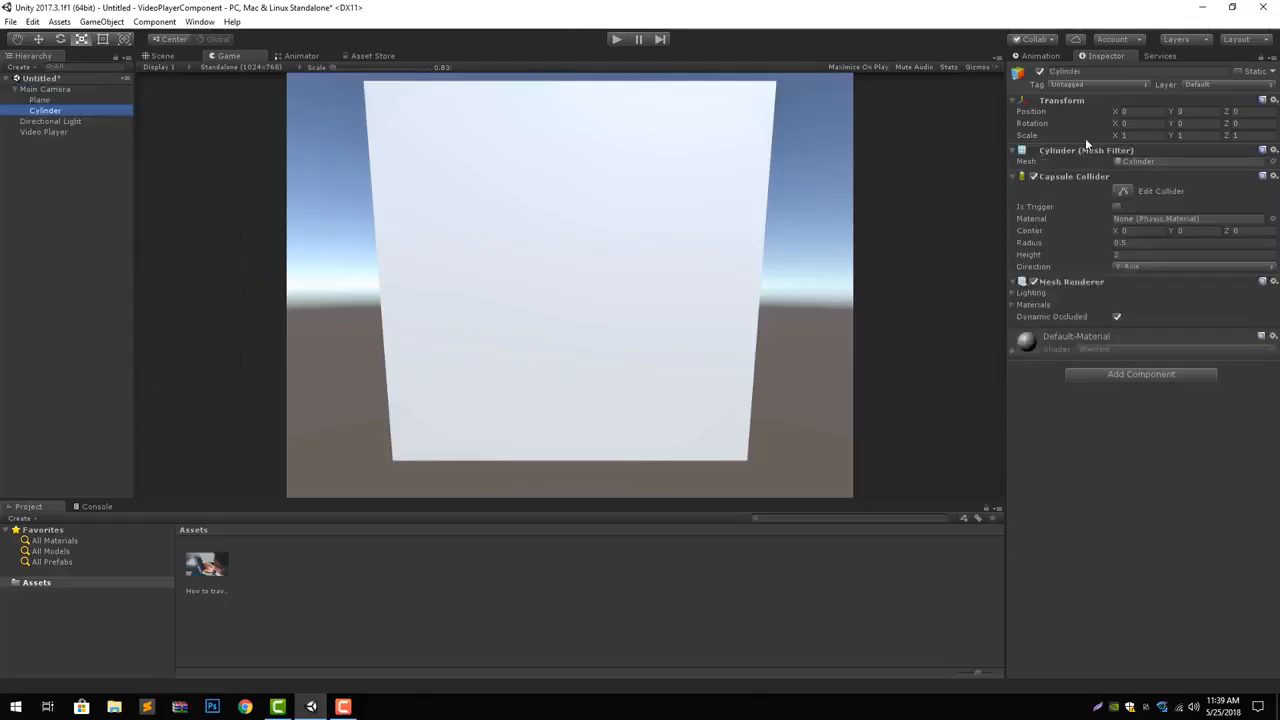
{"action": "left_click", "coordinate": [36, 132]}
{"action": "left_click_drag", "start_coordinate": [40, 110], "coordinate": [1174, 252]}
Move the Cylinder forward along the Z axis to about 2.35, between the Main Camera and the Plane.
{"action": "left_click", "coordinate": [162, 56]}
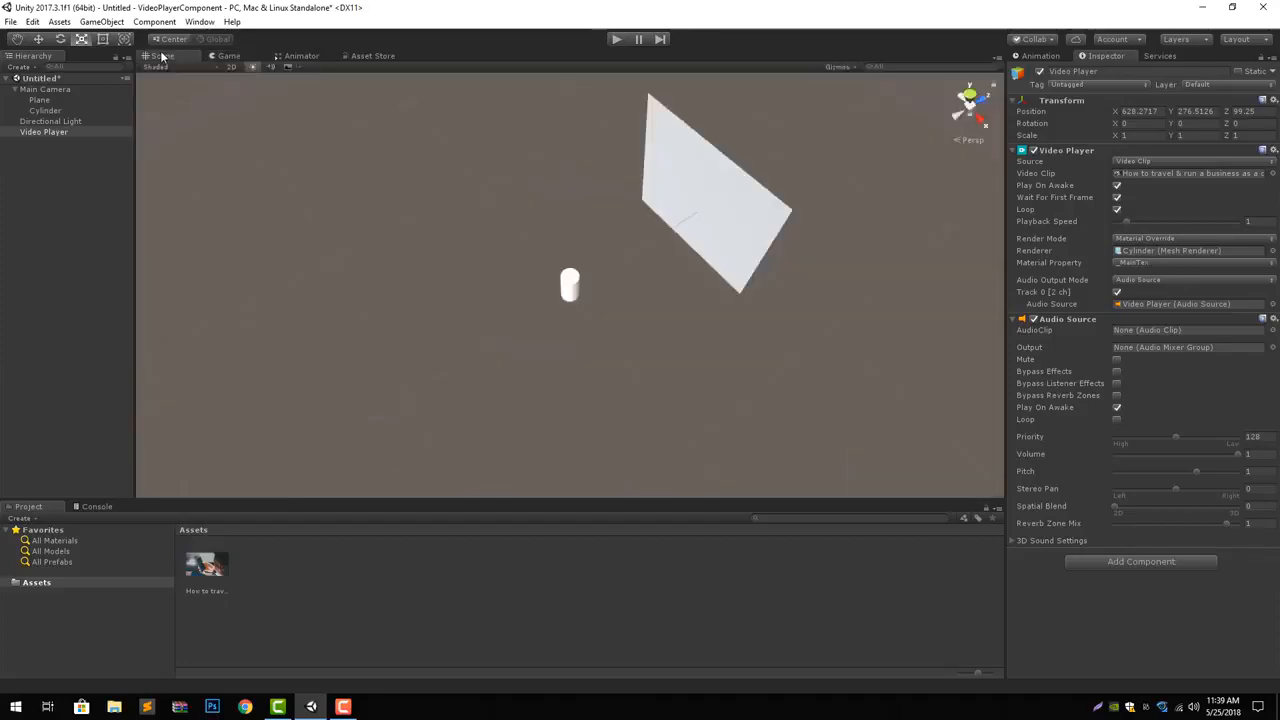
{"action": "left_click", "coordinate": [565, 286]}
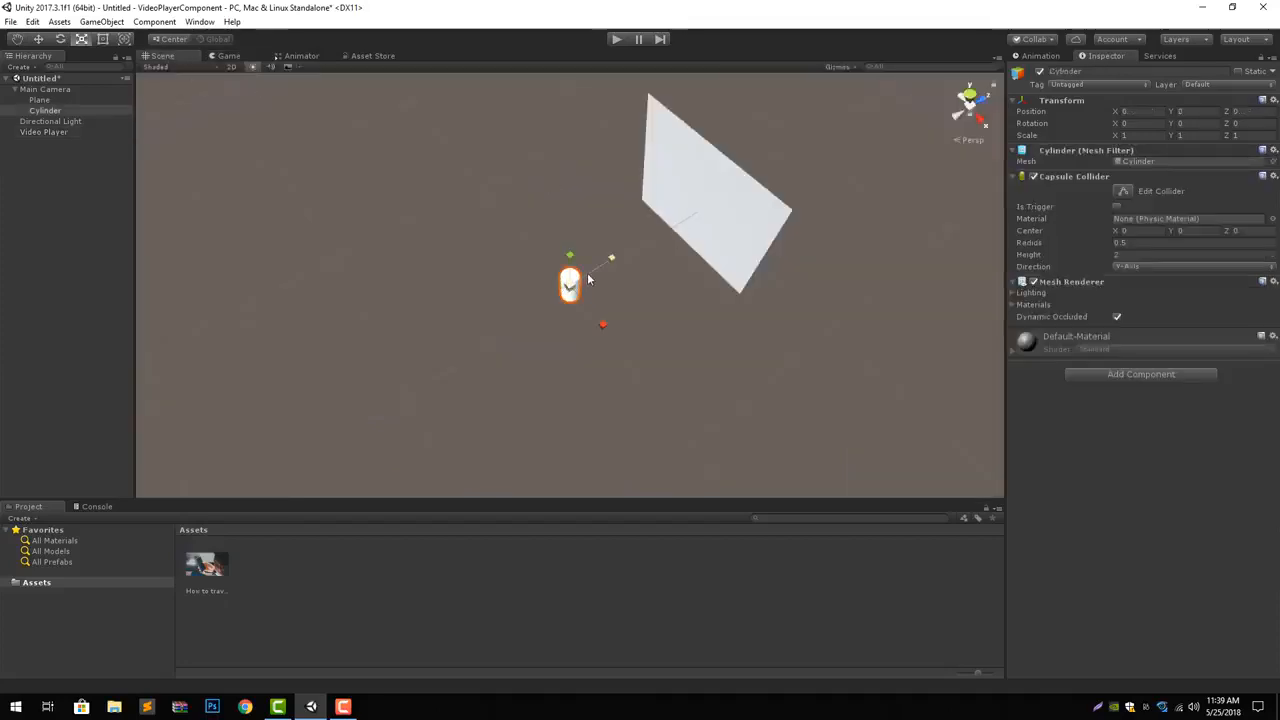
{"action": "left_click", "coordinate": [45, 89]}
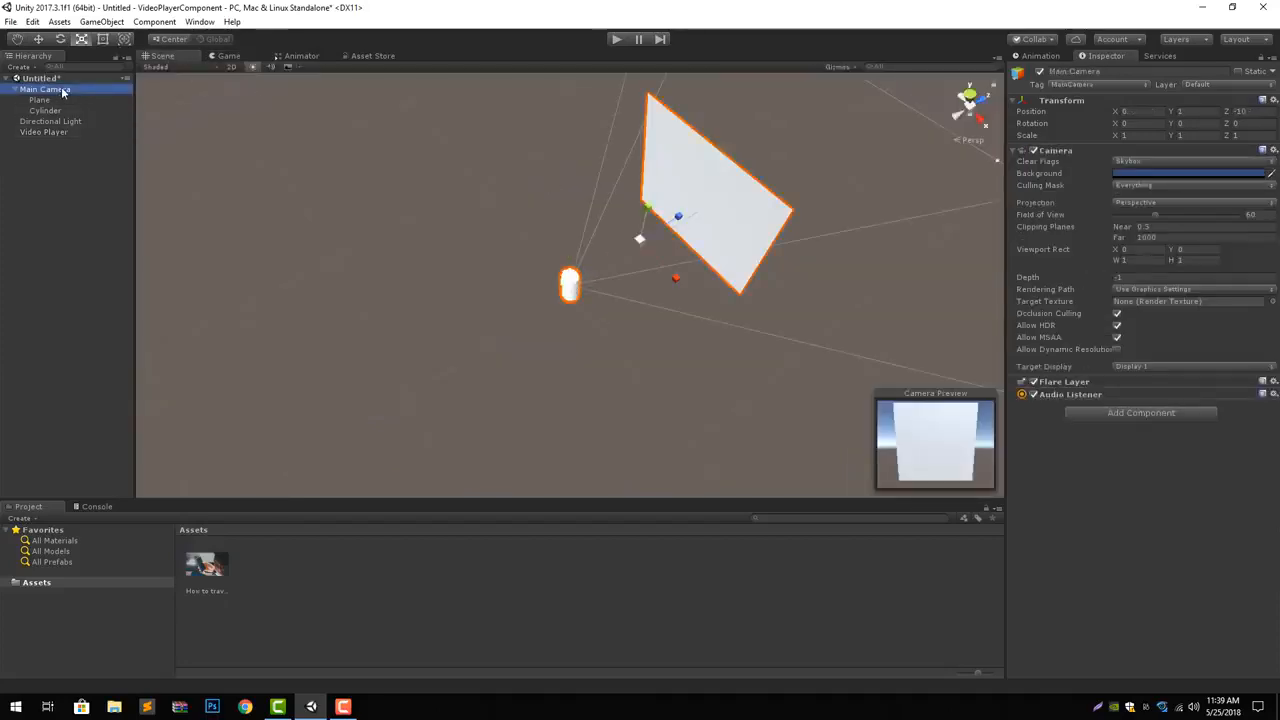
{"action": "left_click", "coordinate": [44, 110]}
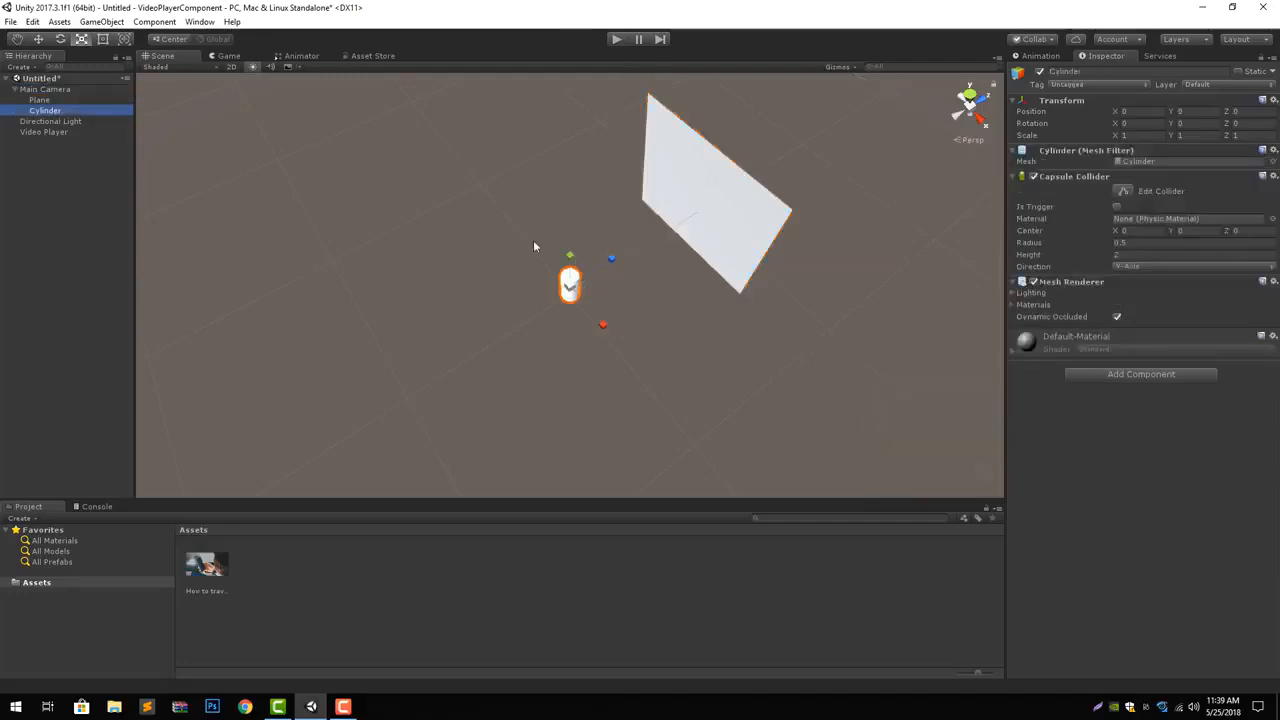
{"action": "key", "text": "w"}
{"action": "left_click_drag", "start_coordinate": [610, 265], "coordinate": [650, 246]}
Play the scene, rotate the Cylinder about 76.2 degrees around Y, check the video in the Game view, and stop playback.
{"action": "left_click", "coordinate": [615, 39]}
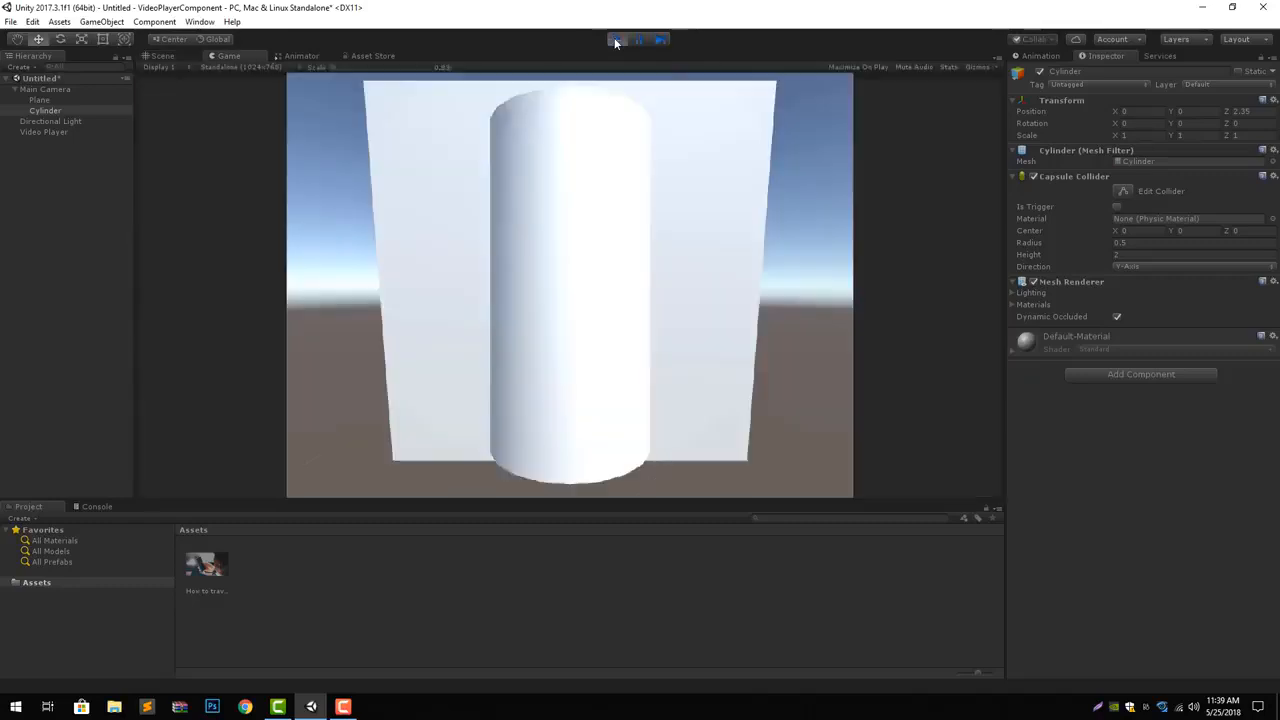
{"action": "left_click", "coordinate": [172, 55]}
{"action": "key", "text": "e"}
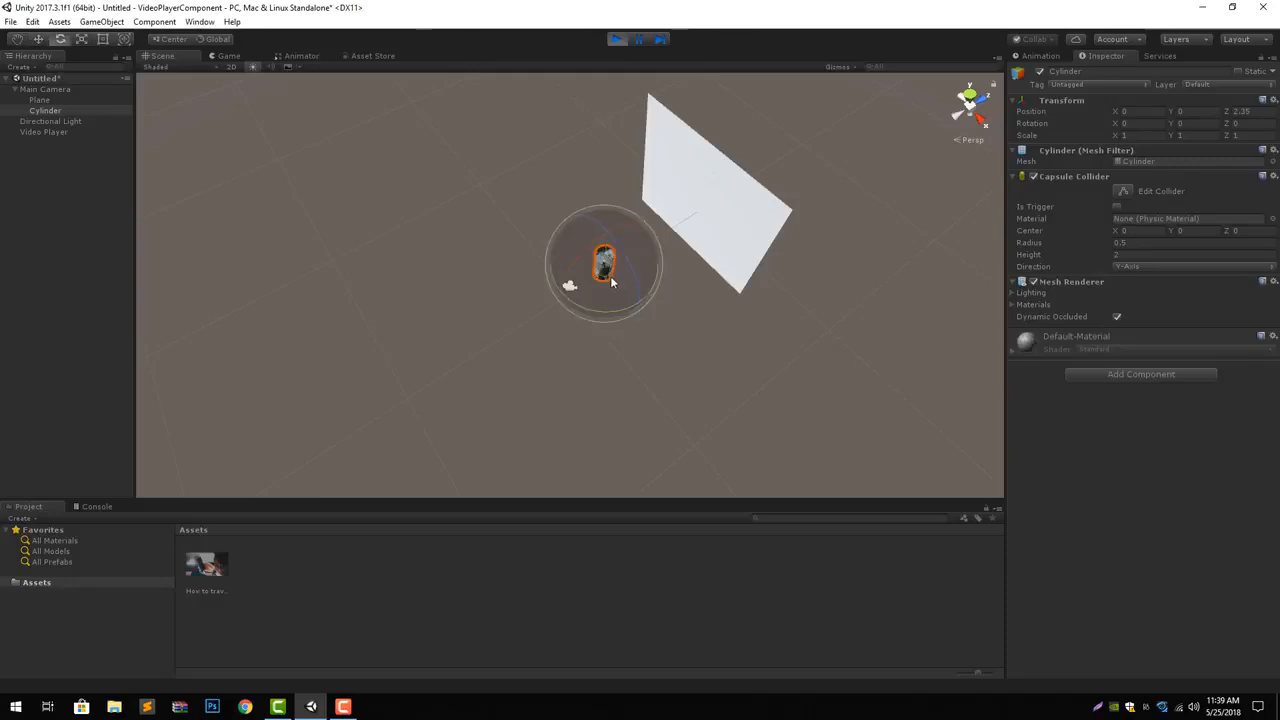
{"action": "left_click_drag", "start_coordinate": [478, 207], "coordinate": [555, 104]}
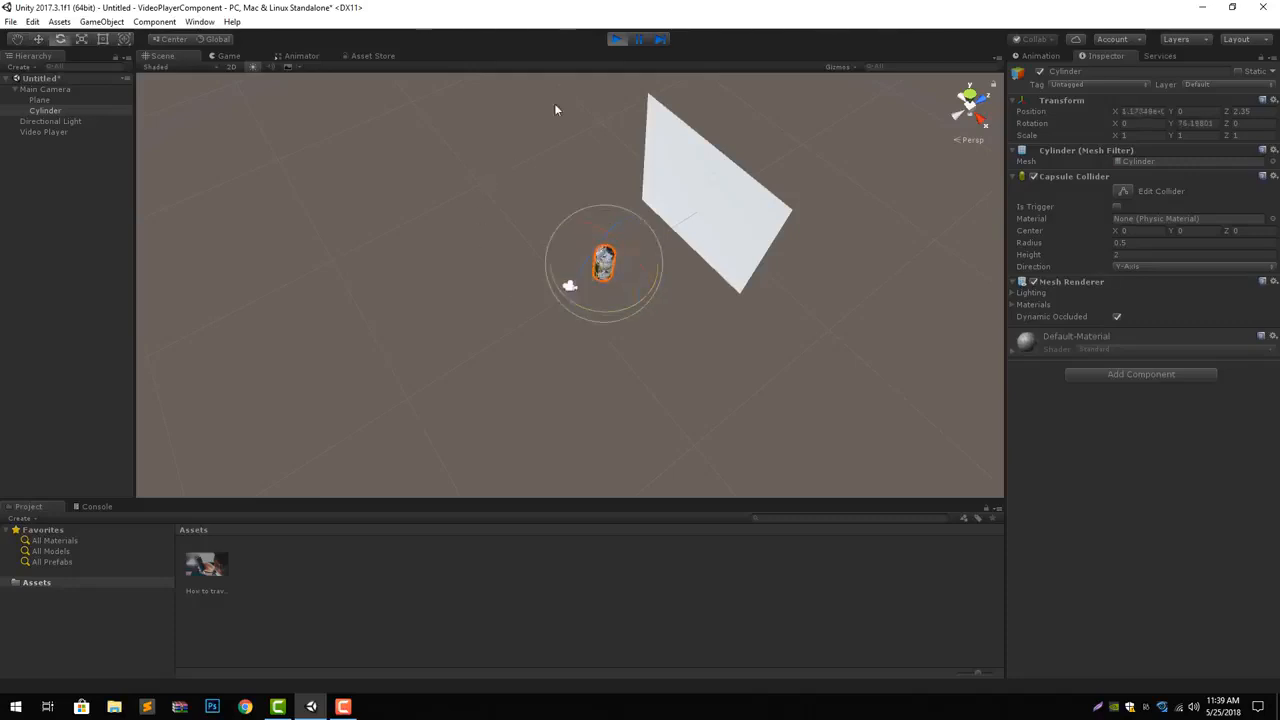
{"action": "left_click", "coordinate": [226, 56]}
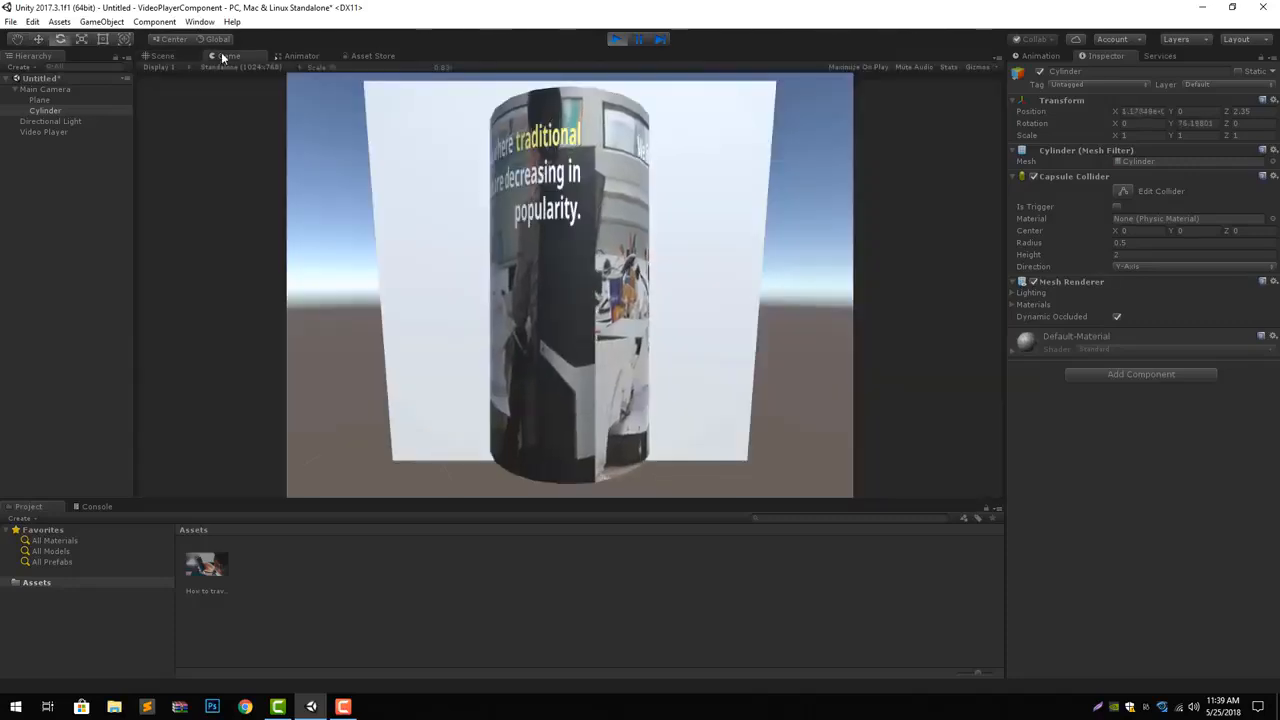
{"action": "left_click", "coordinate": [614, 40]}
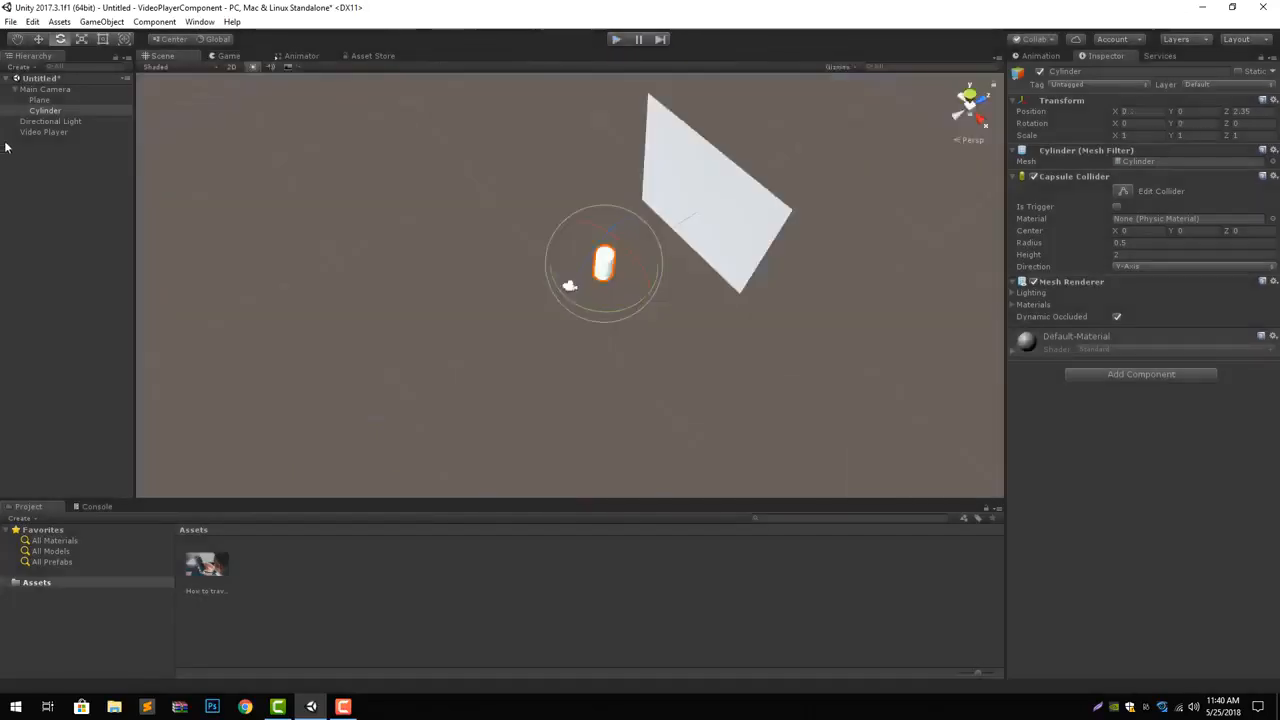
Create a 3D Quad as a child of the Main Camera and move it forward to about 1.17 on the Z axis.
{"action": "left_click", "coordinate": [33, 90]}
{"action": "right_click", "coordinate": [33, 93]}
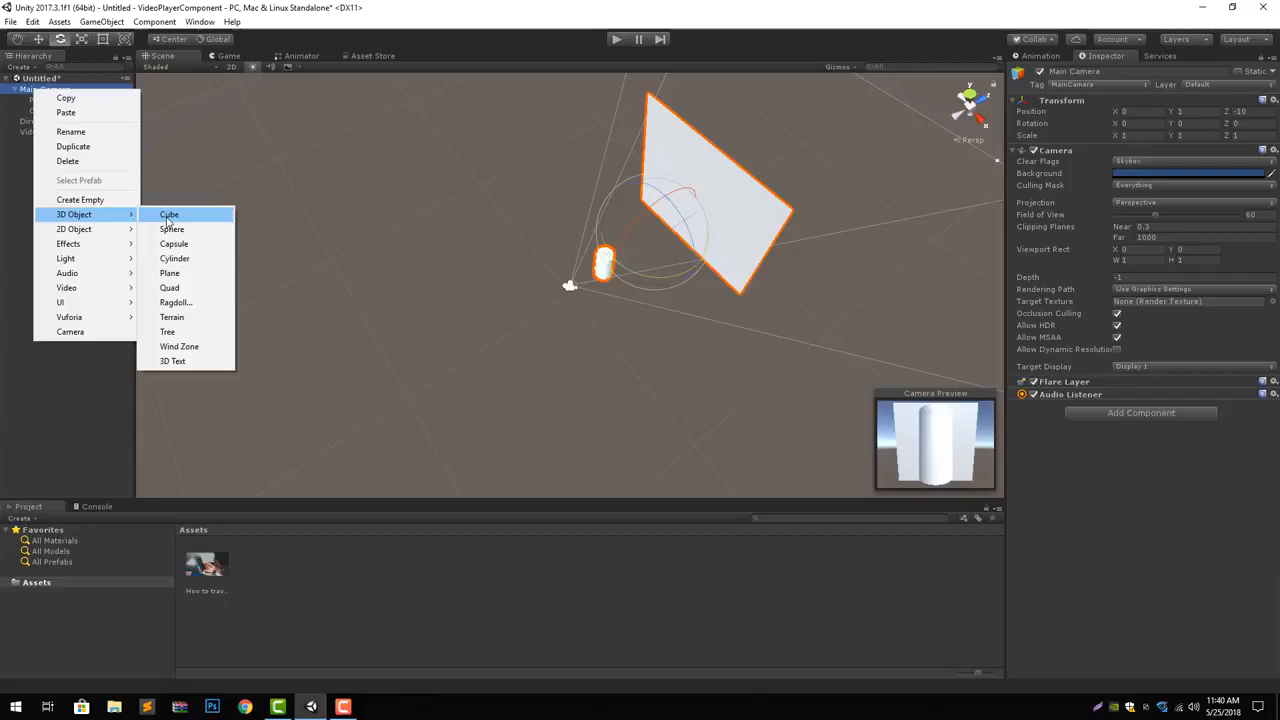
{"action": "left_click", "coordinate": [185, 288]}
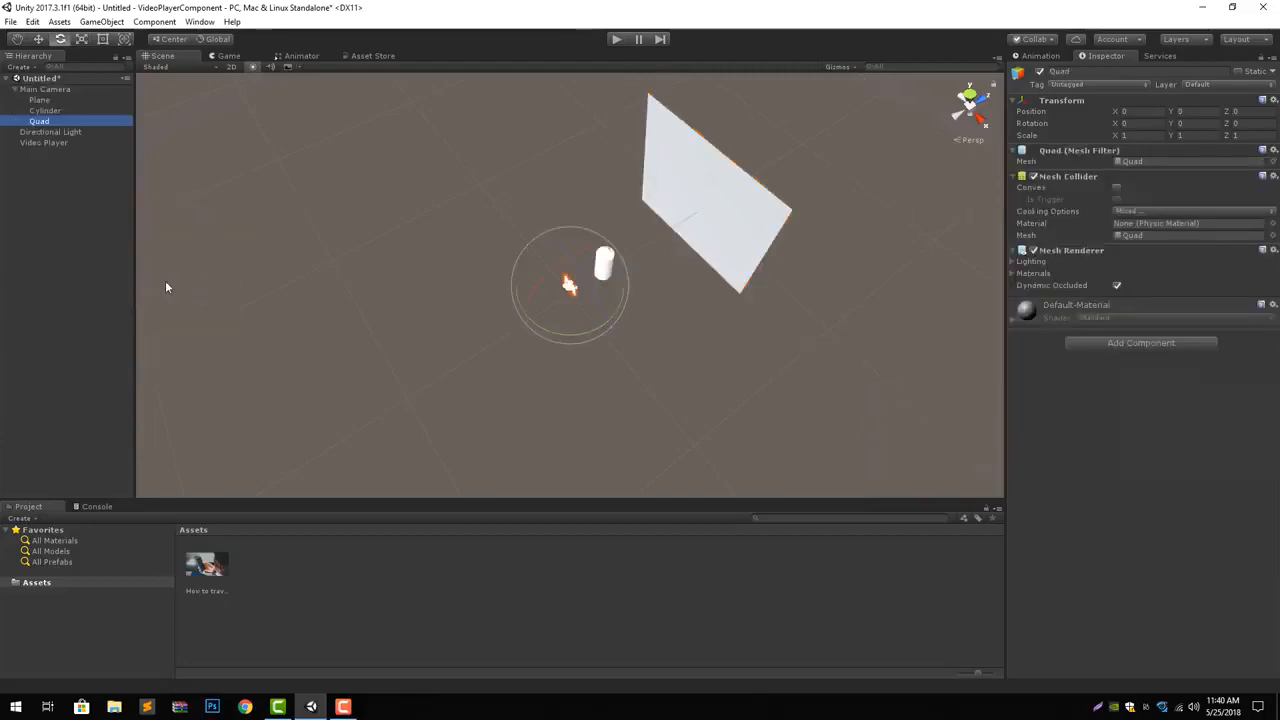
{"action": "key", "text": "w"}
{"action": "mouse_move", "coordinate": [604, 268]}
{"action": "left_mouse_down"}
{"action": "mouse_move", "coordinate": [680, 241]}
{"action": "mouse_move", "coordinate": [598, 278]}
{"action": "mouse_move", "coordinate": [633, 262]}
{"action": "mouse_move", "coordinate": [615, 275]}
{"action": "left_mouse_up"}
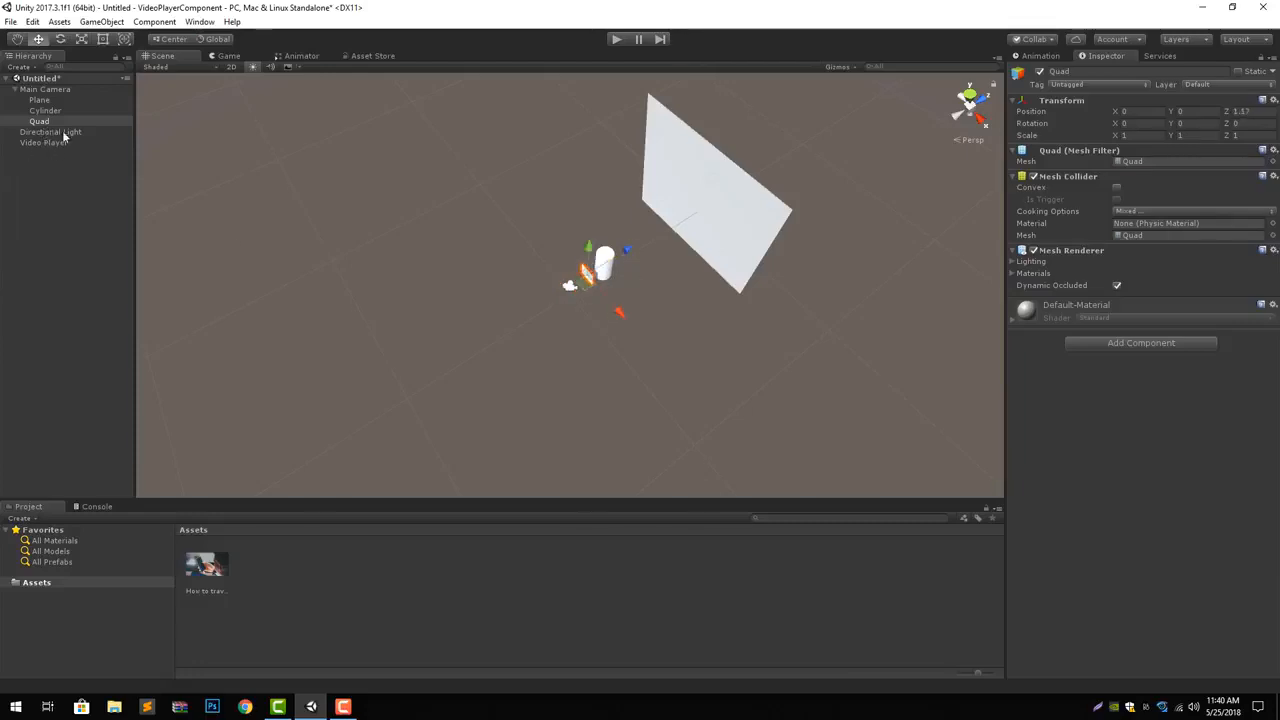
Assign the Quad as the Video Player's renderer, play the scene to test it, and stop playback.
{"action": "left_click", "coordinate": [61, 145]}
{"action": "left_click_drag", "start_coordinate": [40, 123], "coordinate": [1111, 180]}
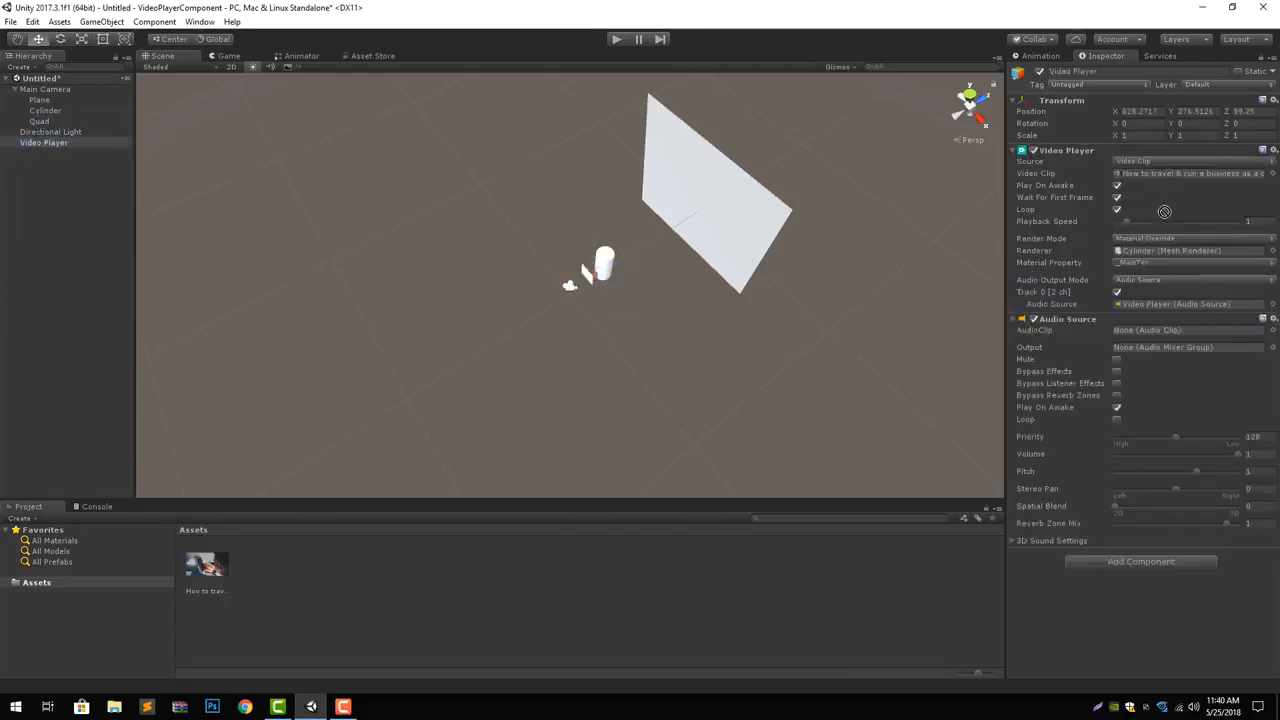
{"action": "left_click_drag", "start_coordinate": [1167, 267], "coordinate": [1170, 251]}
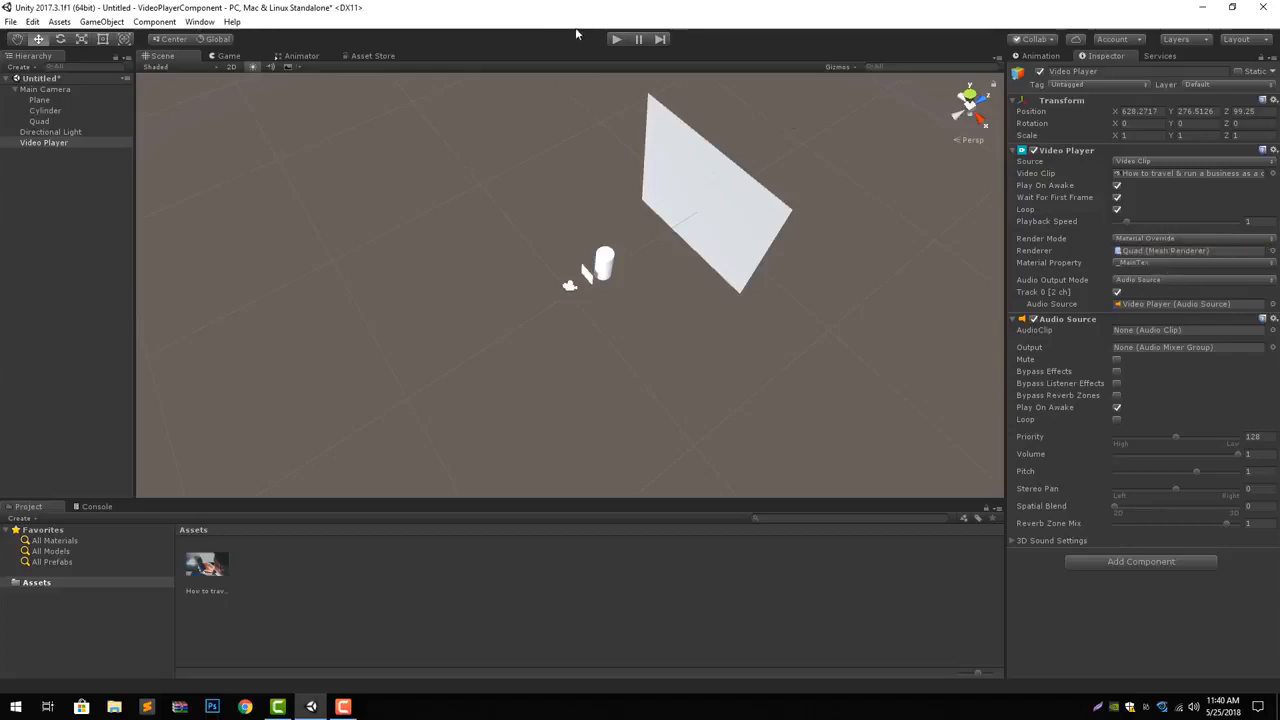
{"action": "left_click", "coordinate": [615, 40]}
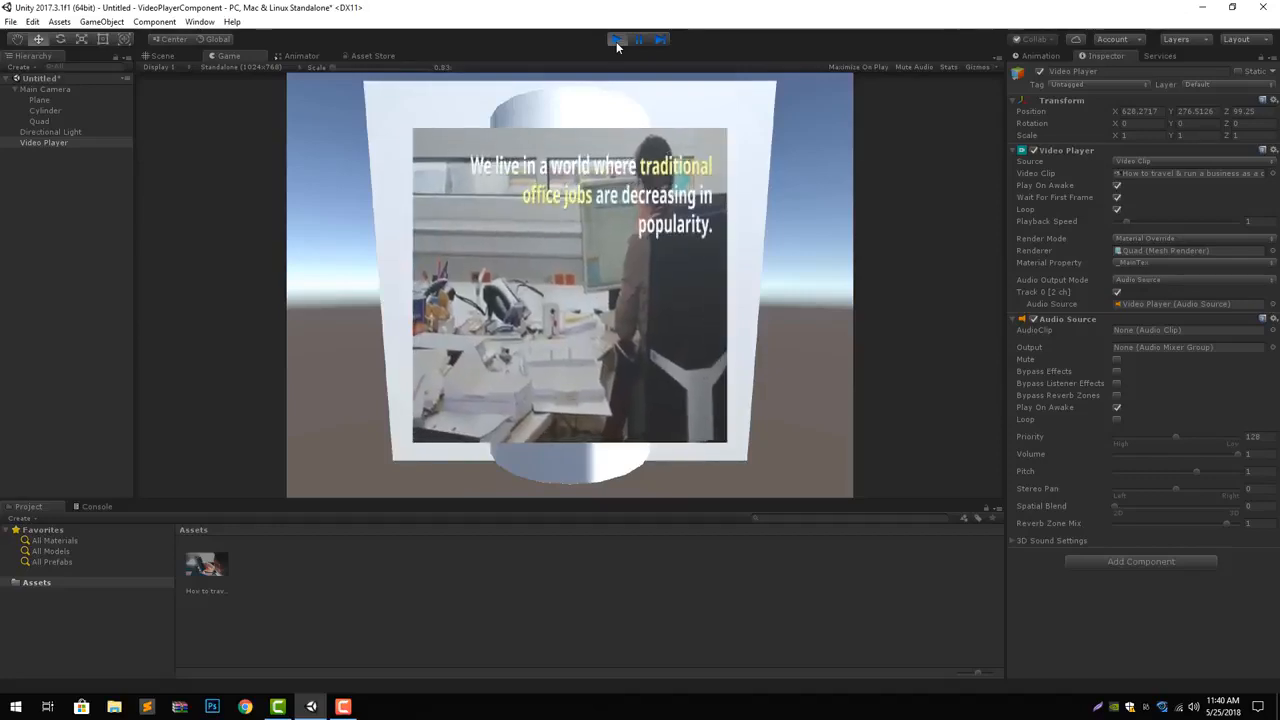
{"action": "left_click", "coordinate": [616, 40]}
Create a 3D Sphere as a child of the Main Camera and move it forward along the Z axis, in front of the Cylinder.
{"action": "right_click", "coordinate": [44, 90]}
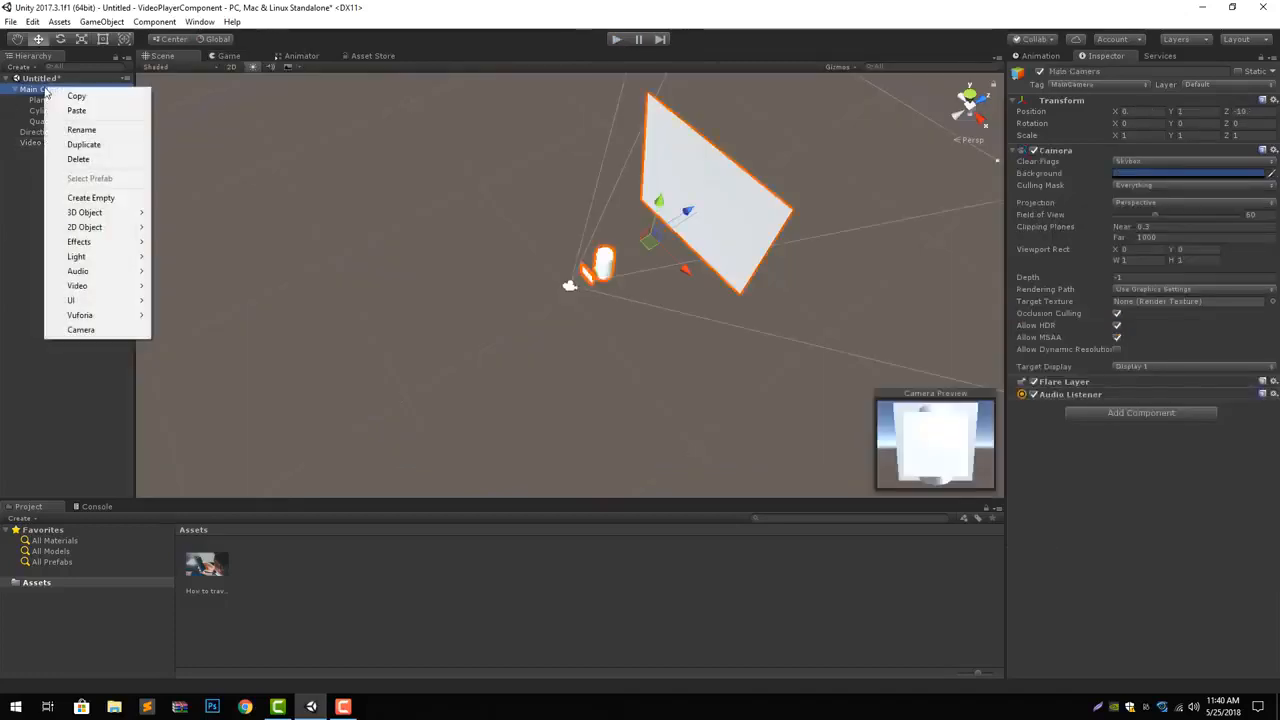
{"action": "mouse_move", "coordinate": [131, 212]}
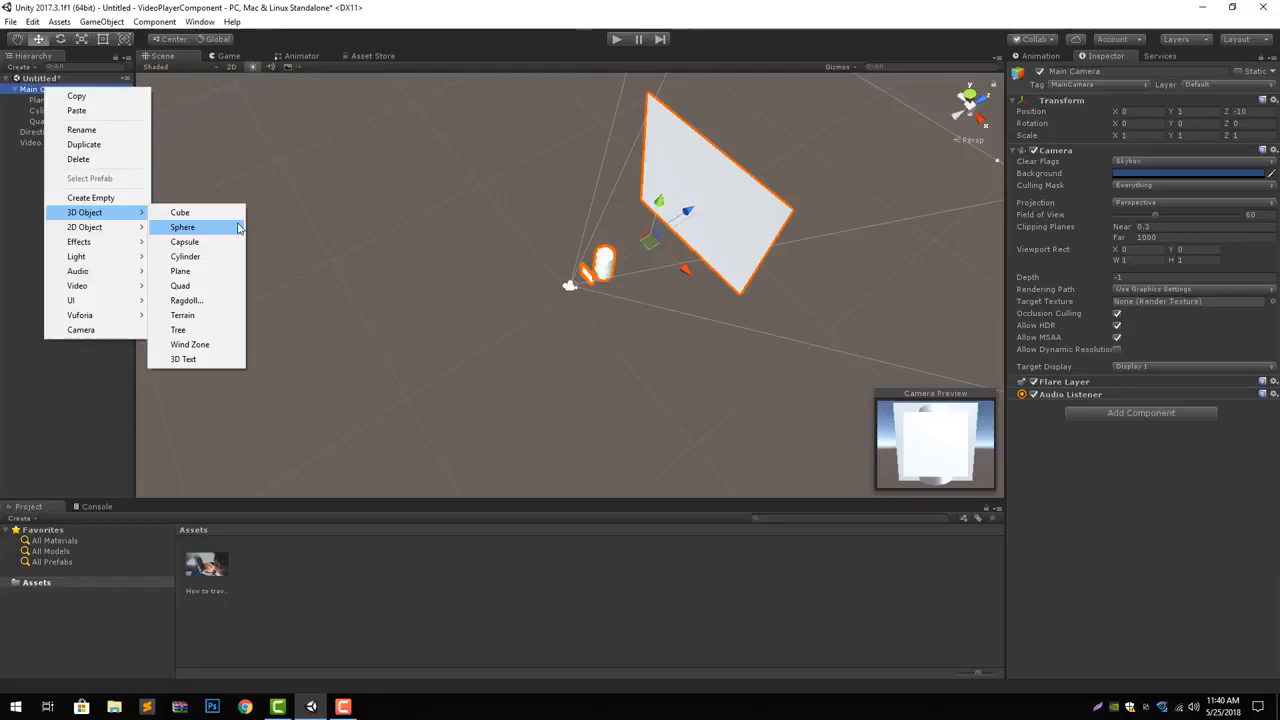
{"action": "left_click", "coordinate": [238, 228]}
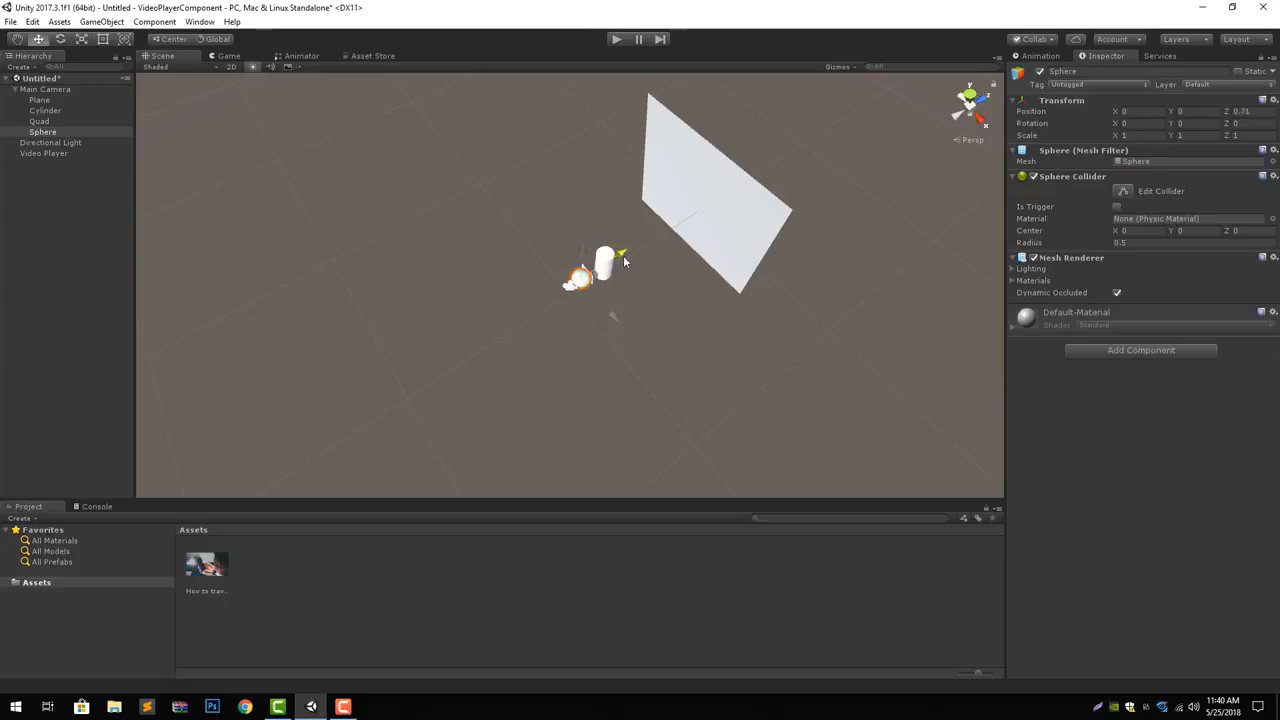
{"action": "left_click_drag", "start_coordinate": [625, 260], "coordinate": [629, 252]}
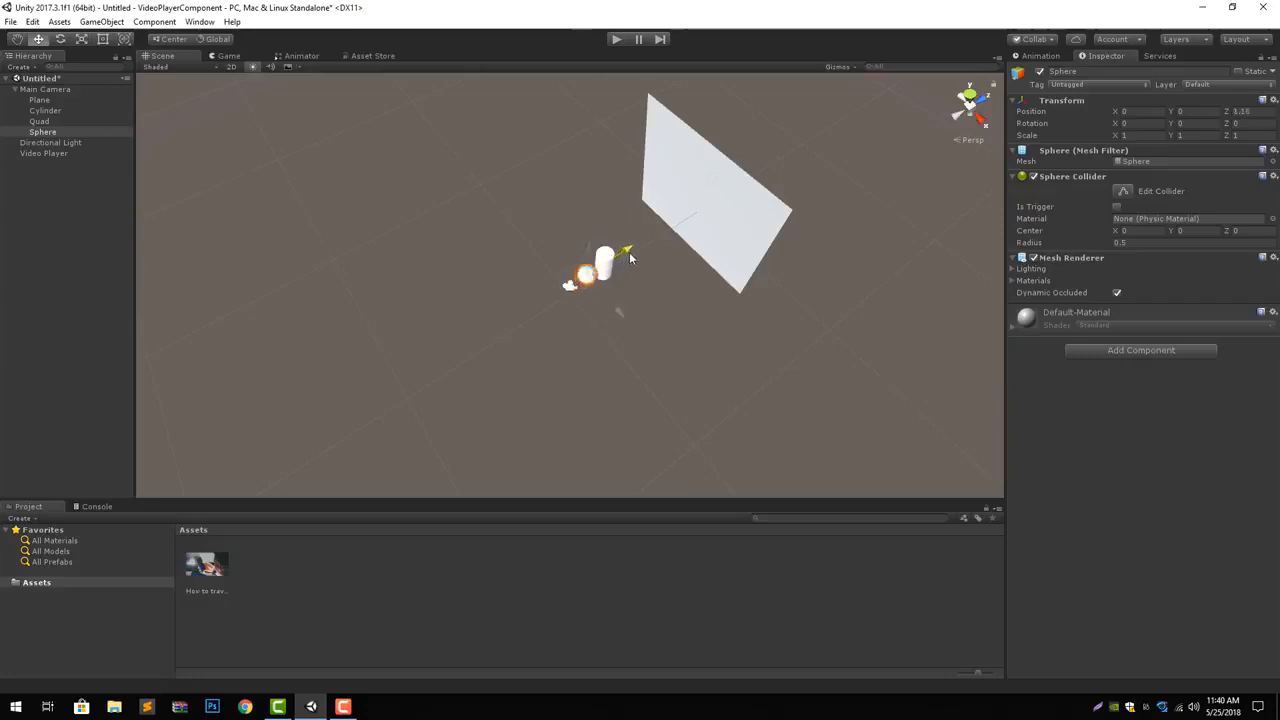
Assign the Sphere as the Video Player's renderer, play the scene to check the video on it, and stop playback.
{"action": "left_click", "coordinate": [42, 152]}
{"action": "left_click_drag", "start_coordinate": [42, 131], "coordinate": [1227, 257]}
{"action": "left_click", "coordinate": [615, 40]}
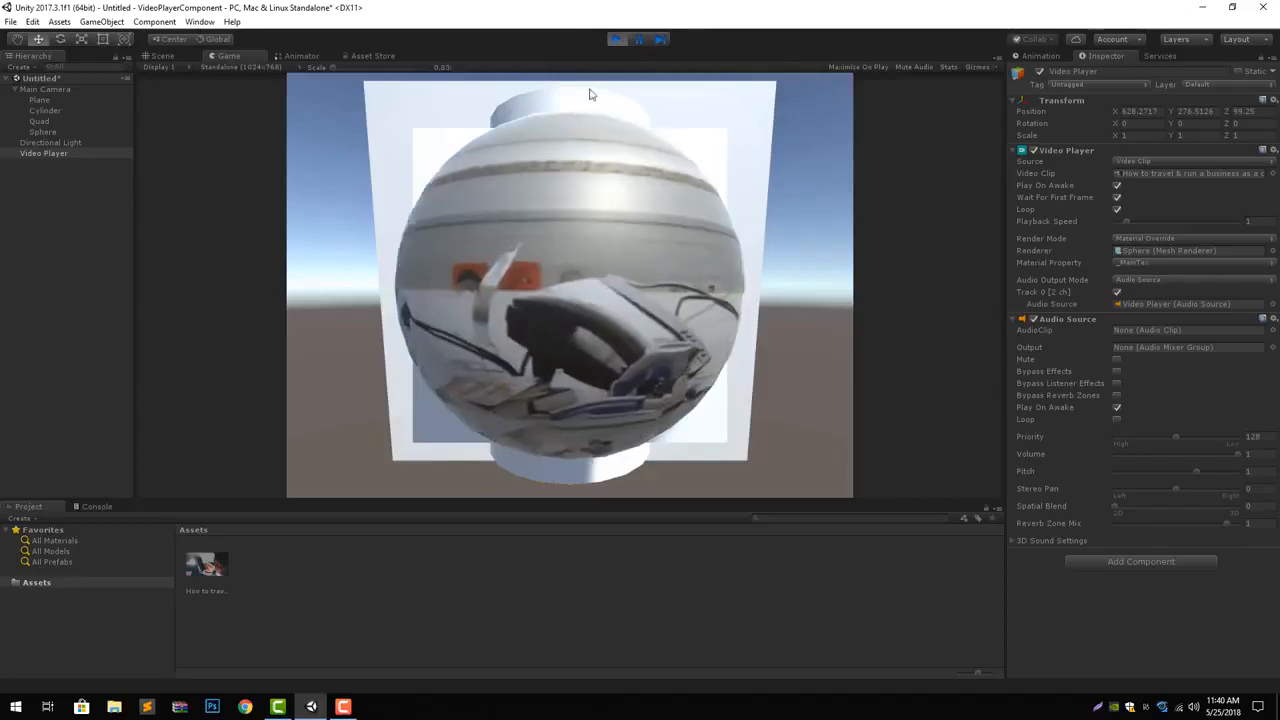
{"action": "left_click", "coordinate": [615, 39]}
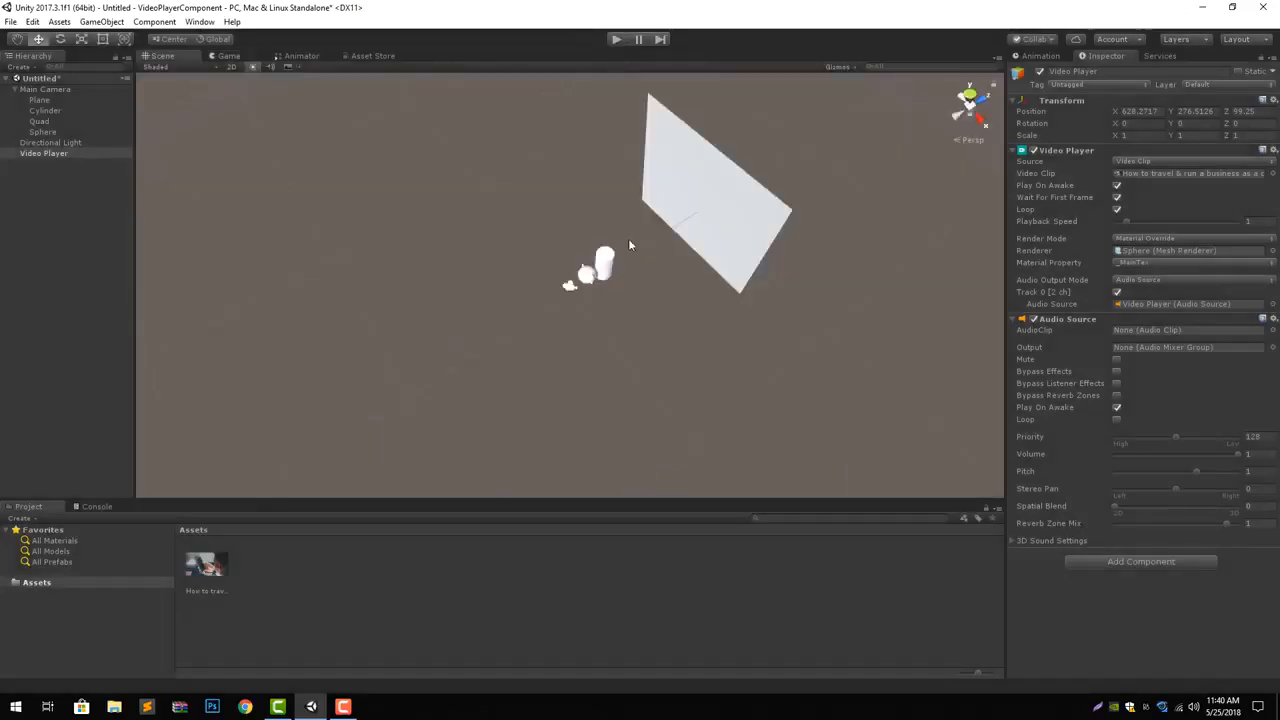
{"action": "left_click", "coordinate": [672, 199]}
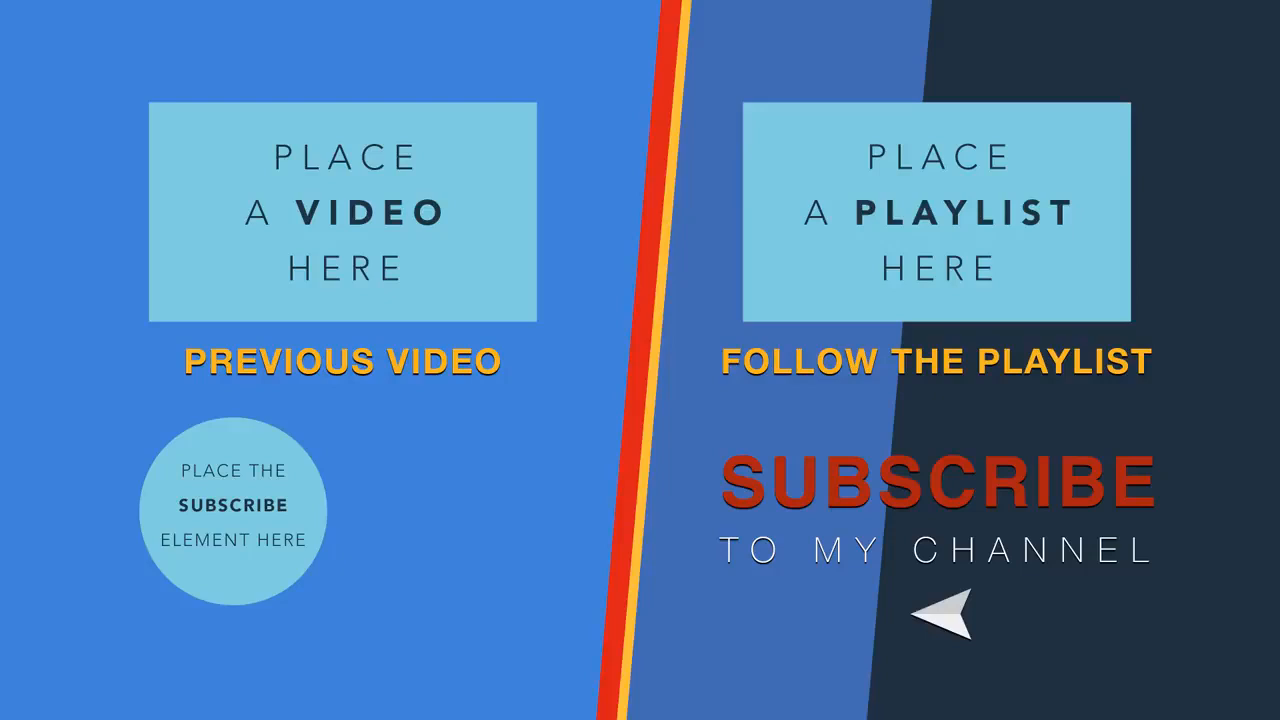